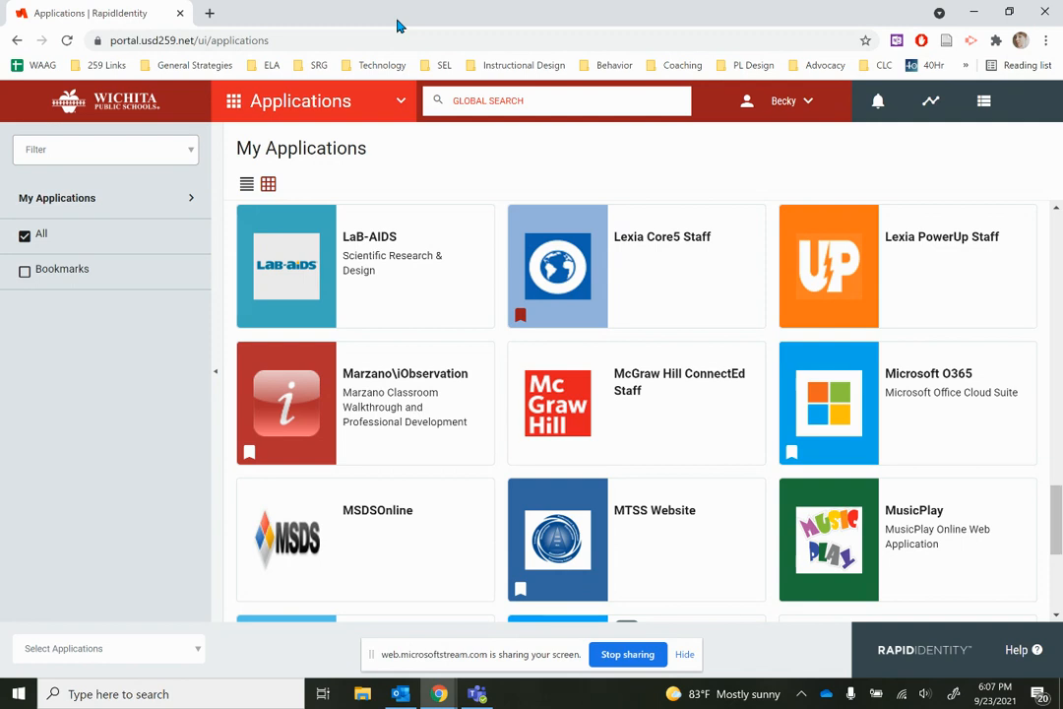
- Hide the screen-sharing notice and search the computer for "sway"
{"action": "left_click", "coordinate": [684, 653]}
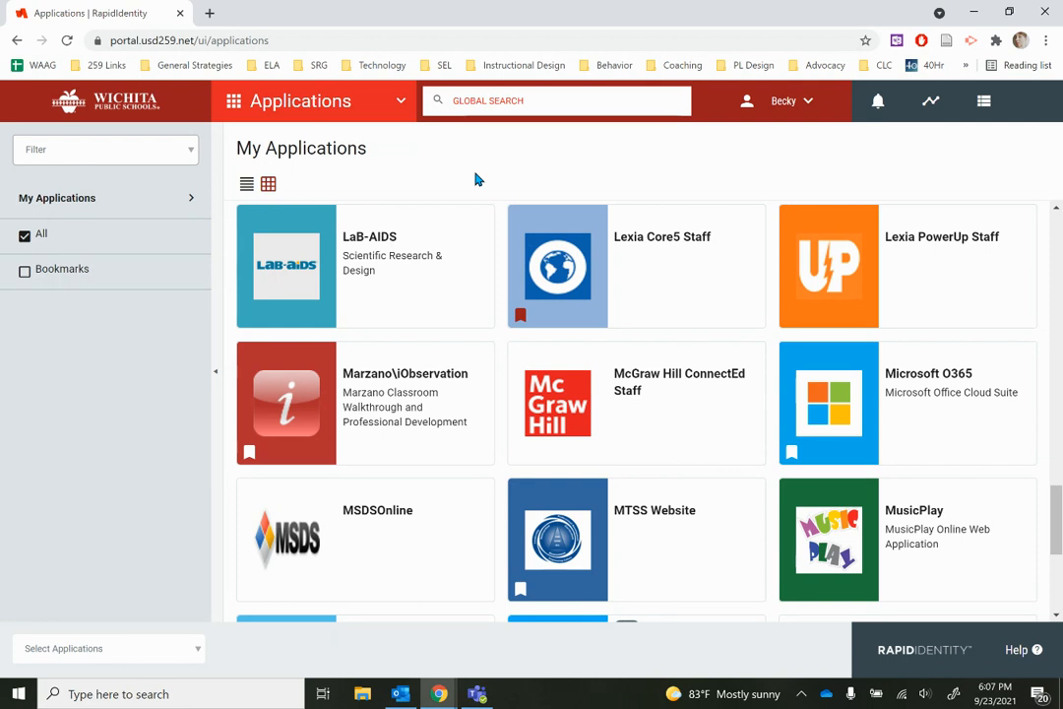
{"action": "right_click", "coordinate": [334, 526]}
{"action": "left_click", "coordinate": [204, 694]}
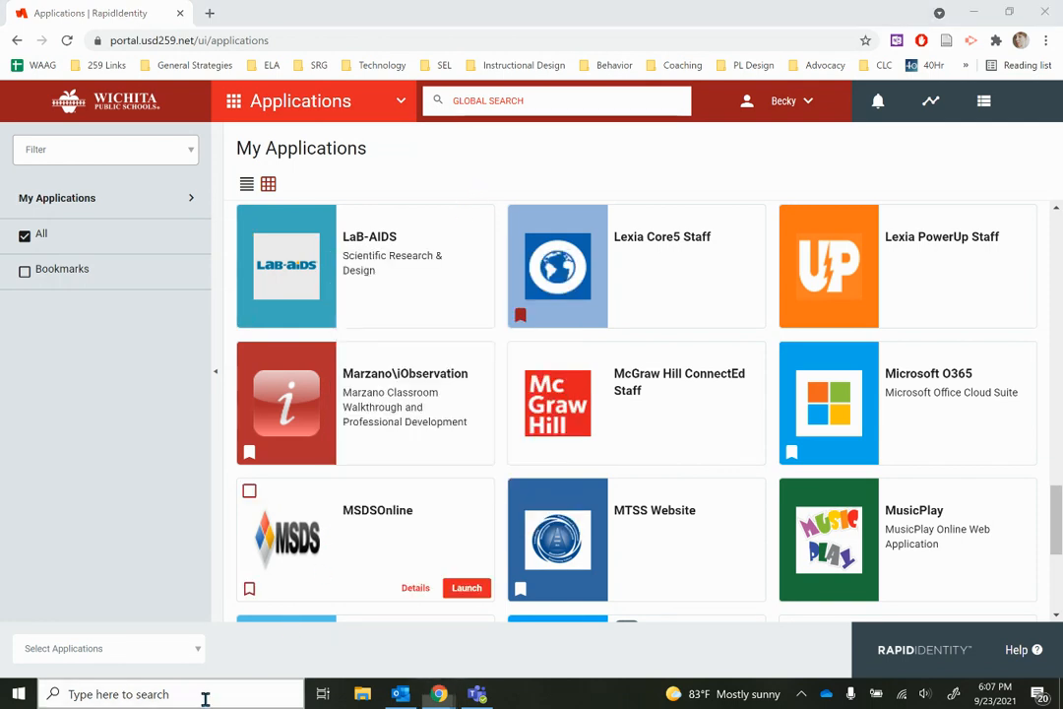
{"action": "type", "text": "sway"}
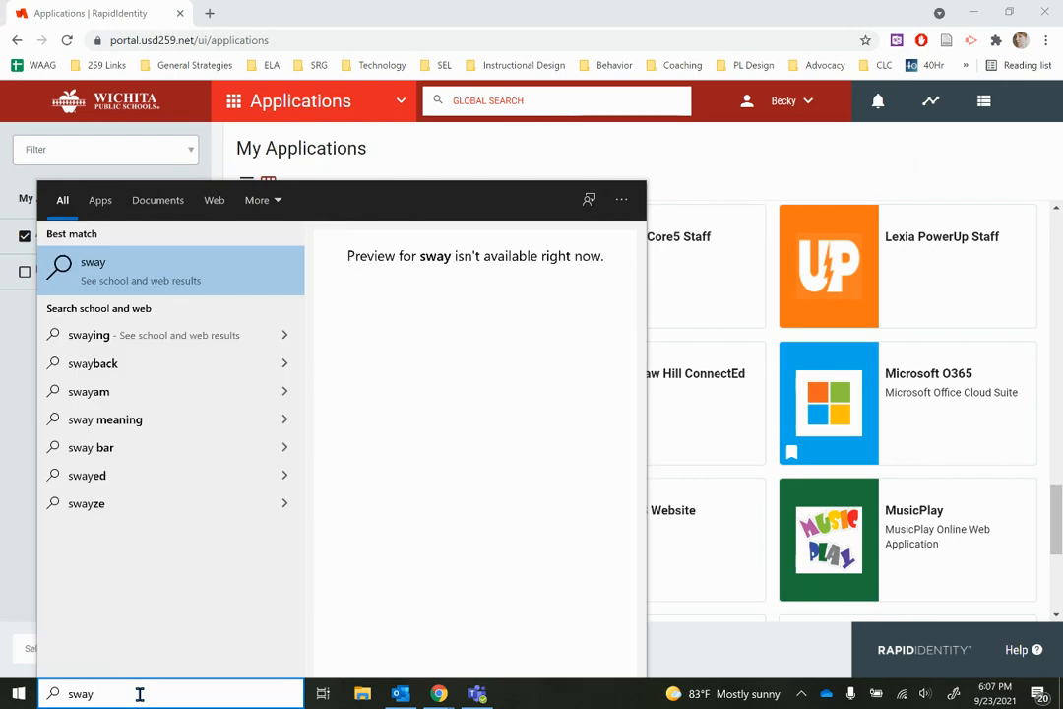
{"action": "left_click", "coordinate": [457, 155]}
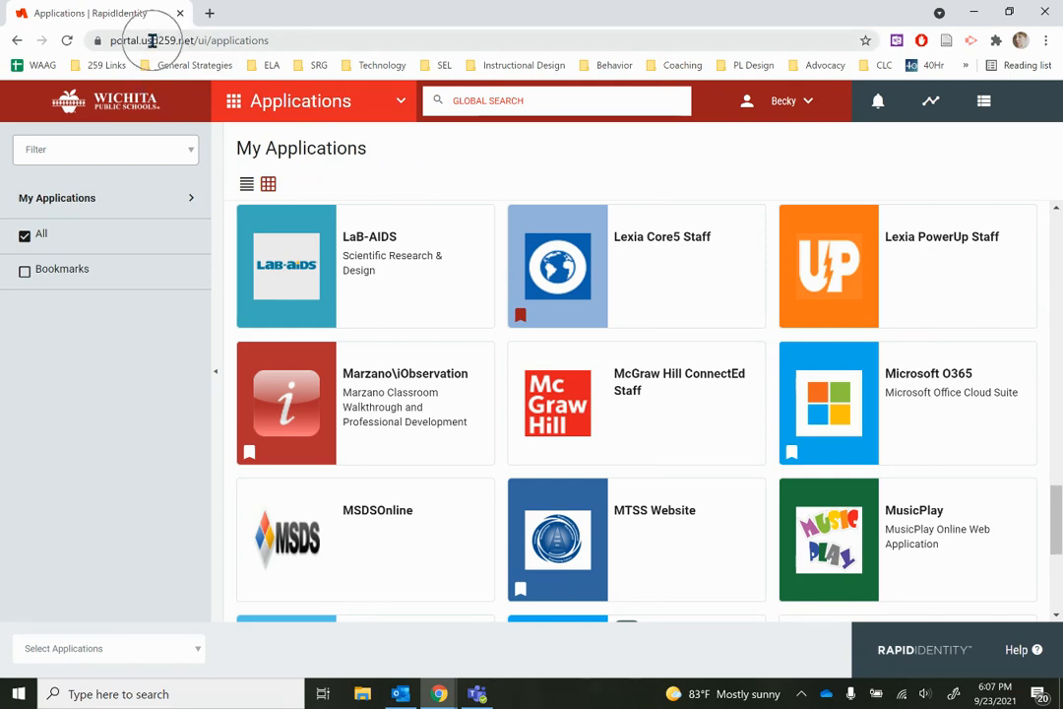
- Look through the portal's application tiles for Microsoft O365
{"action": "scroll", "coordinate": [681, 261], "scroll_direction": "down", "scroll_amount": 5}
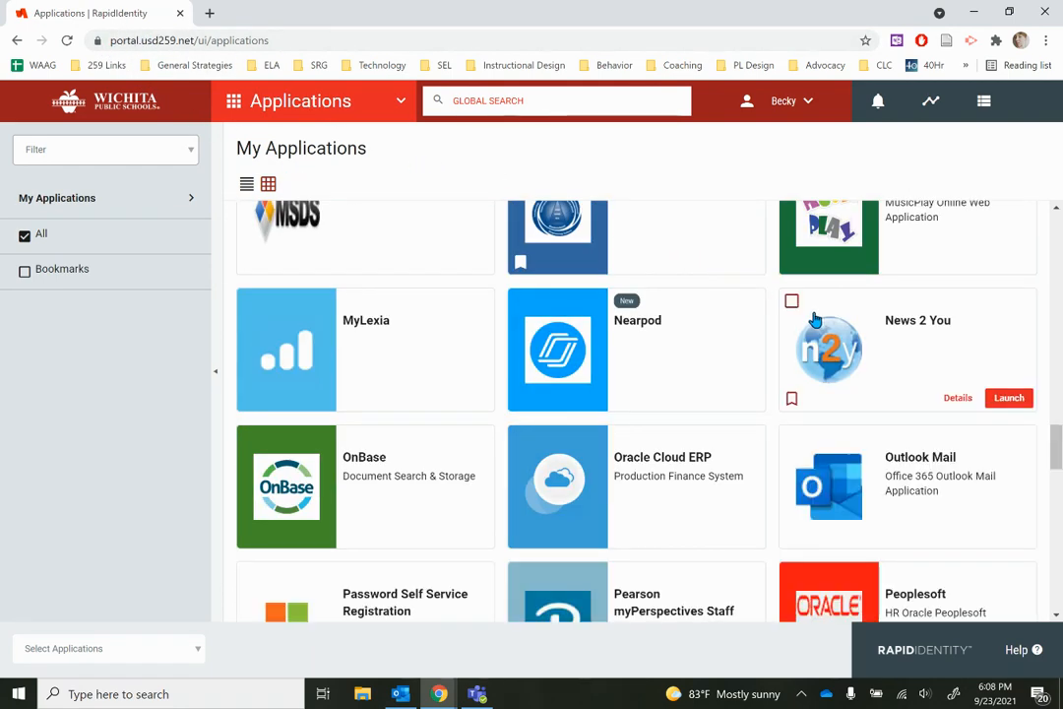
{"action": "scroll", "coordinate": [871, 342], "scroll_direction": "down", "scroll_amount": 3}
{"action": "scroll", "coordinate": [871, 342], "scroll_direction": "down", "scroll_amount": 3}
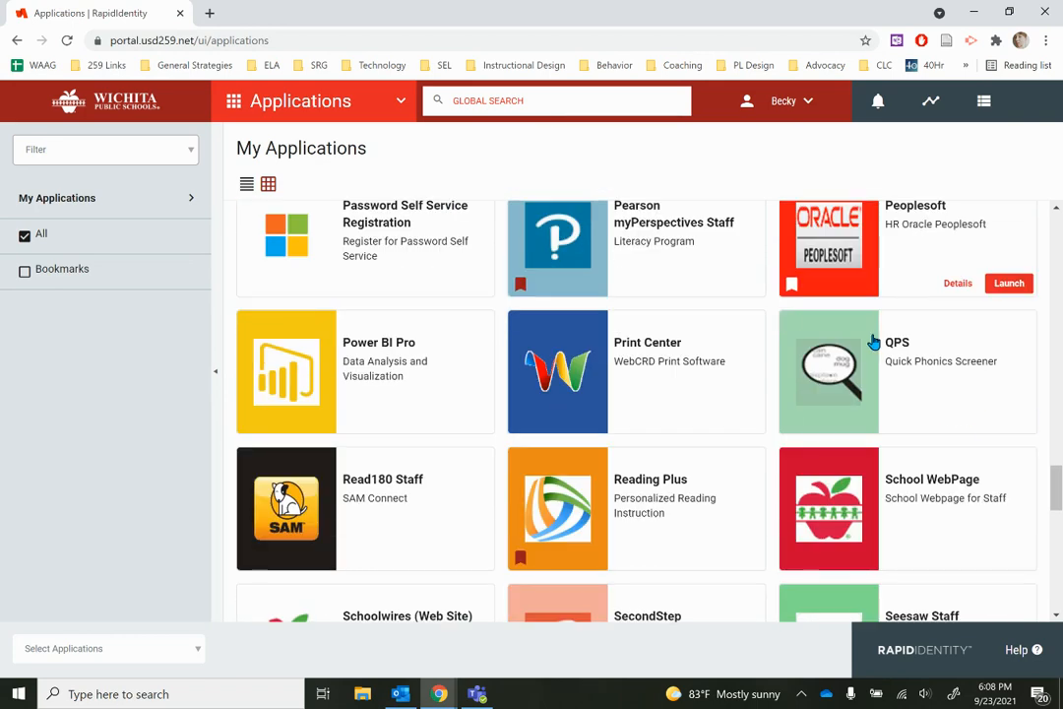
{"action": "scroll", "coordinate": [873, 342], "scroll_direction": "up", "scroll_amount": 4}
{"action": "scroll", "coordinate": [873, 342], "scroll_direction": "up", "scroll_amount": 2}
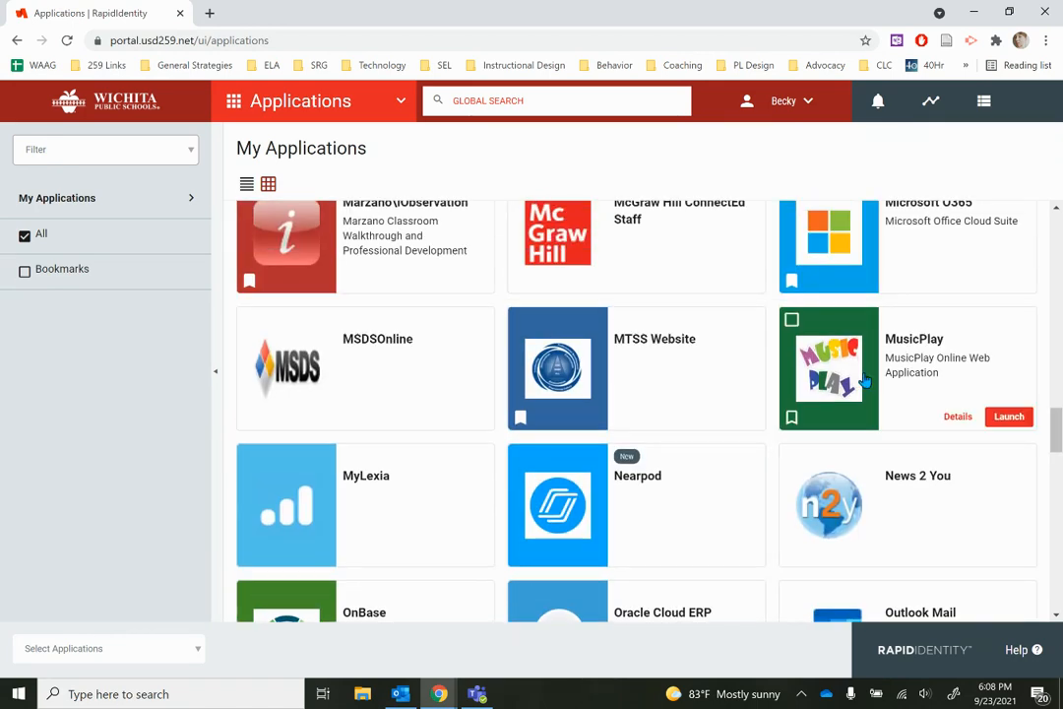
{"action": "scroll", "coordinate": [863, 366], "scroll_direction": "up", "scroll_amount": 1}
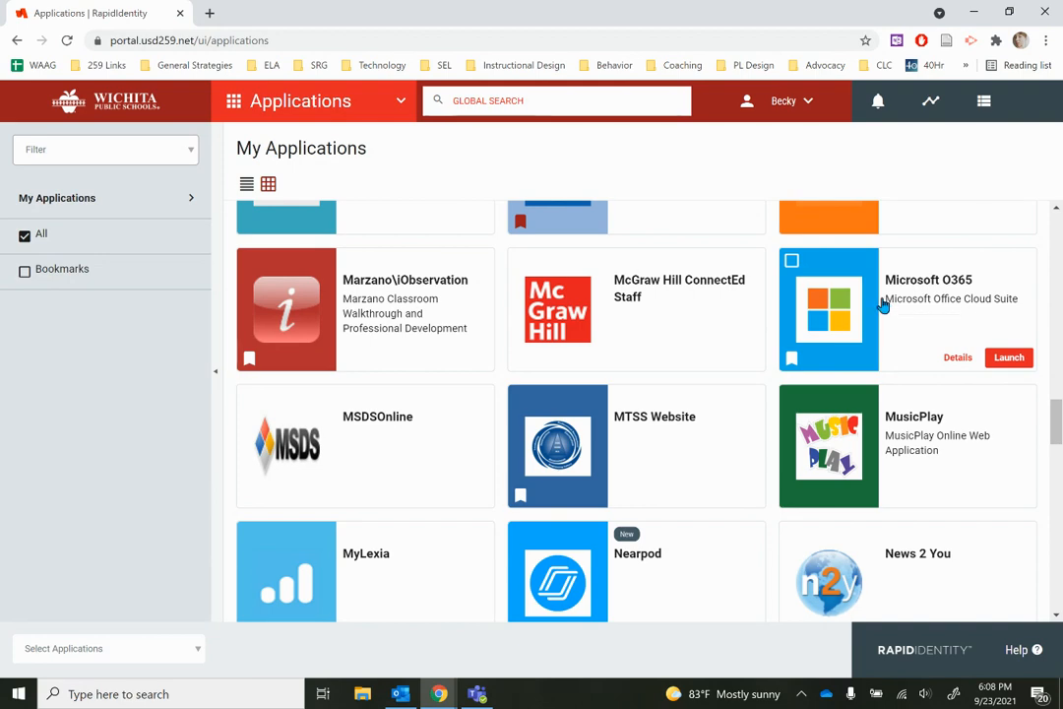
- Go to the office.com home page in a new browser tab and open Sway from the full list of Office 365 apps
{"action": "key", "text": "ctrl+t"}
{"action": "type", "text": "office.co"}
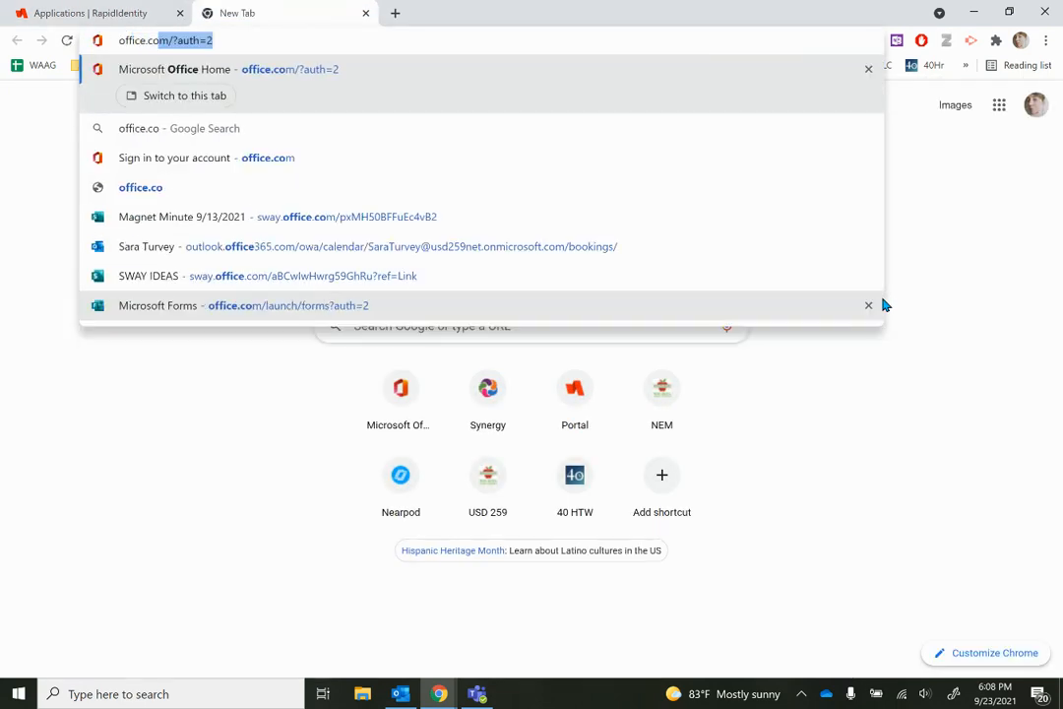
{"action": "key", "text": "Return"}
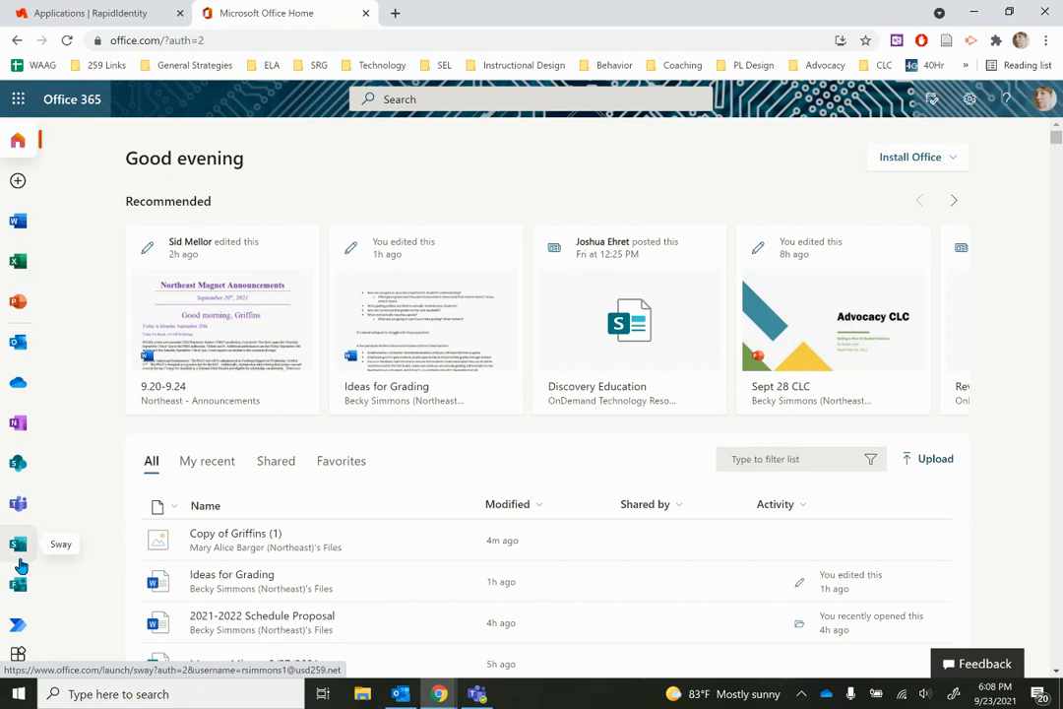
{"action": "left_click", "coordinate": [19, 653]}
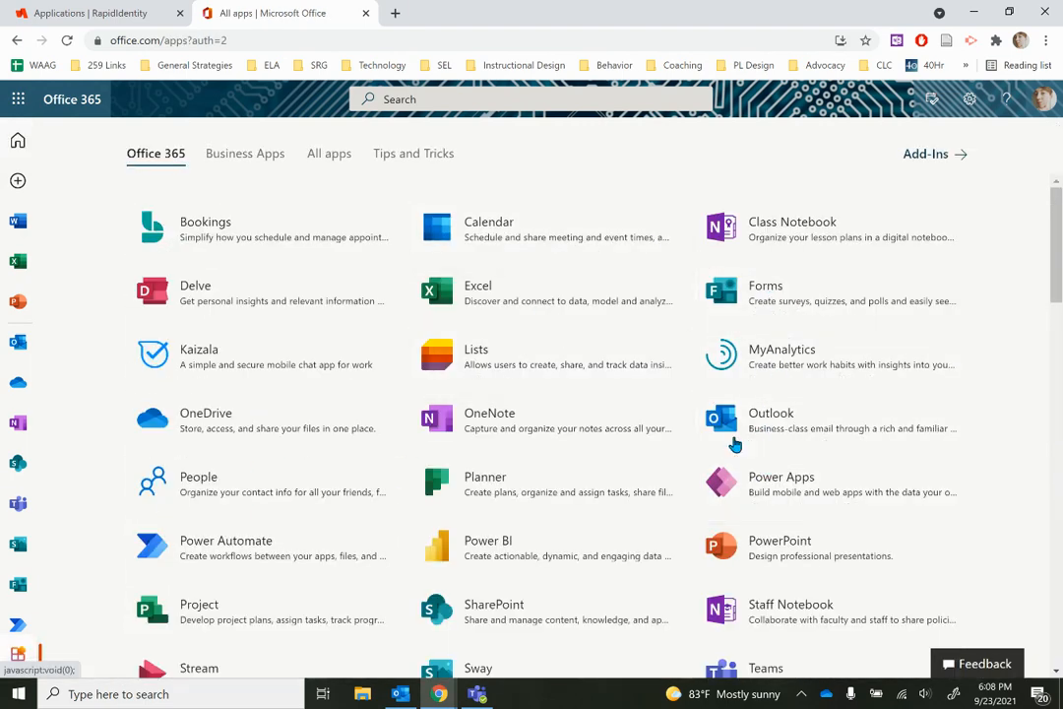
{"action": "scroll", "coordinate": [603, 364], "scroll_direction": "down", "scroll_amount": 2}
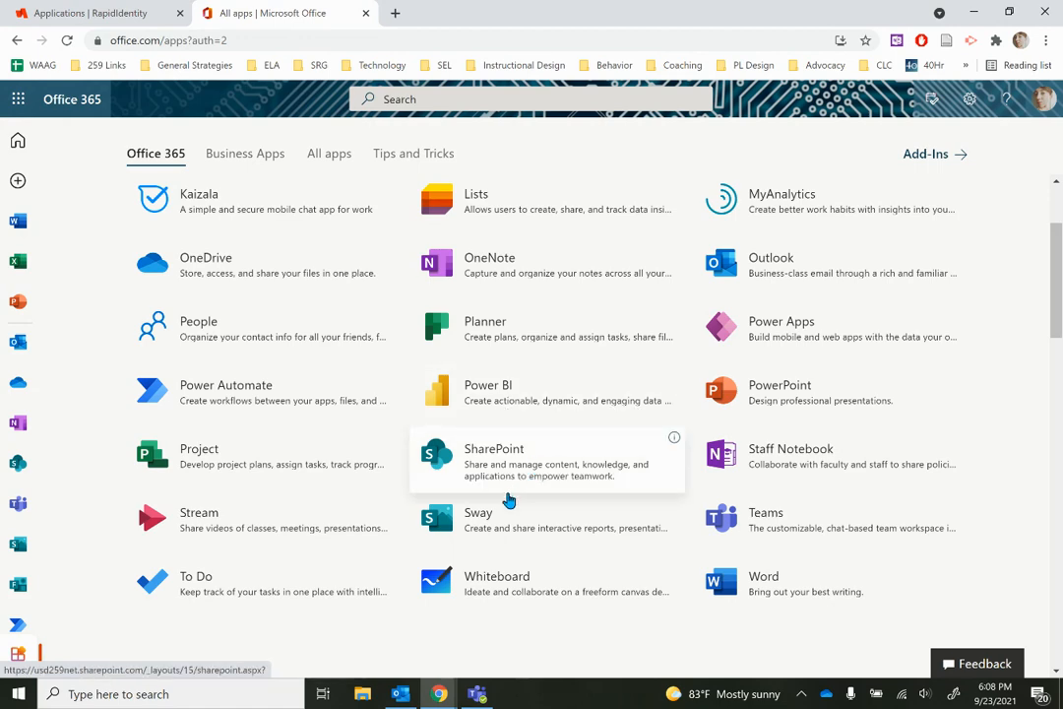
{"action": "left_click", "coordinate": [473, 516]}
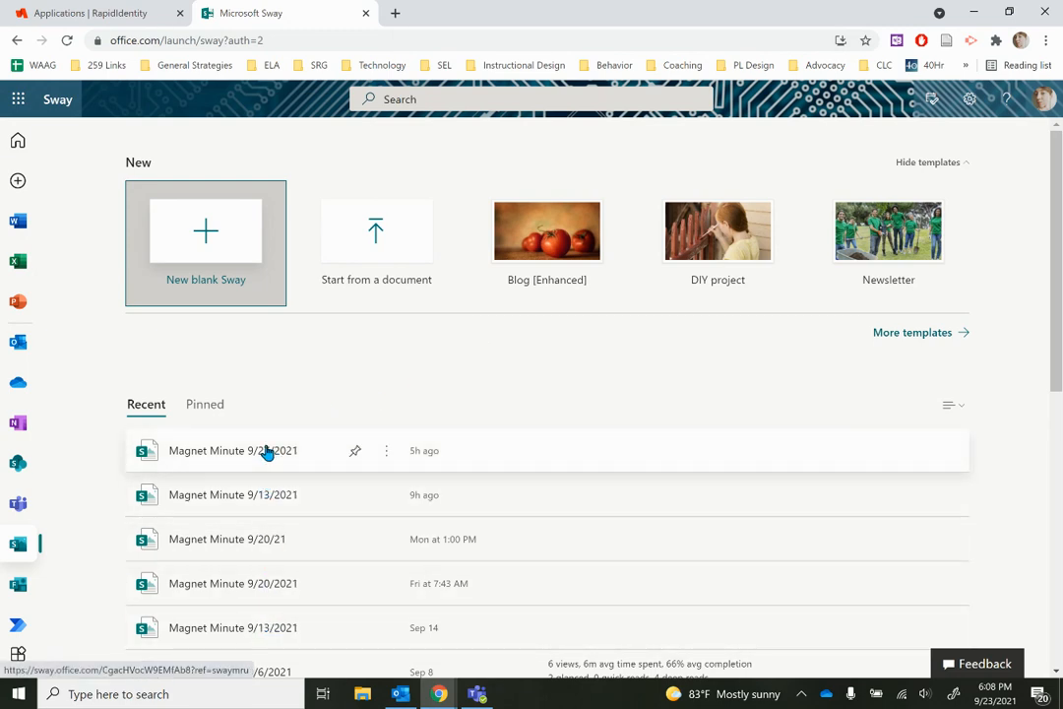
- Review the list of recent Sways and browse the full gallery of Sway templates
{"action": "scroll", "coordinate": [268, 451], "scroll_direction": "down", "scroll_amount": 3}
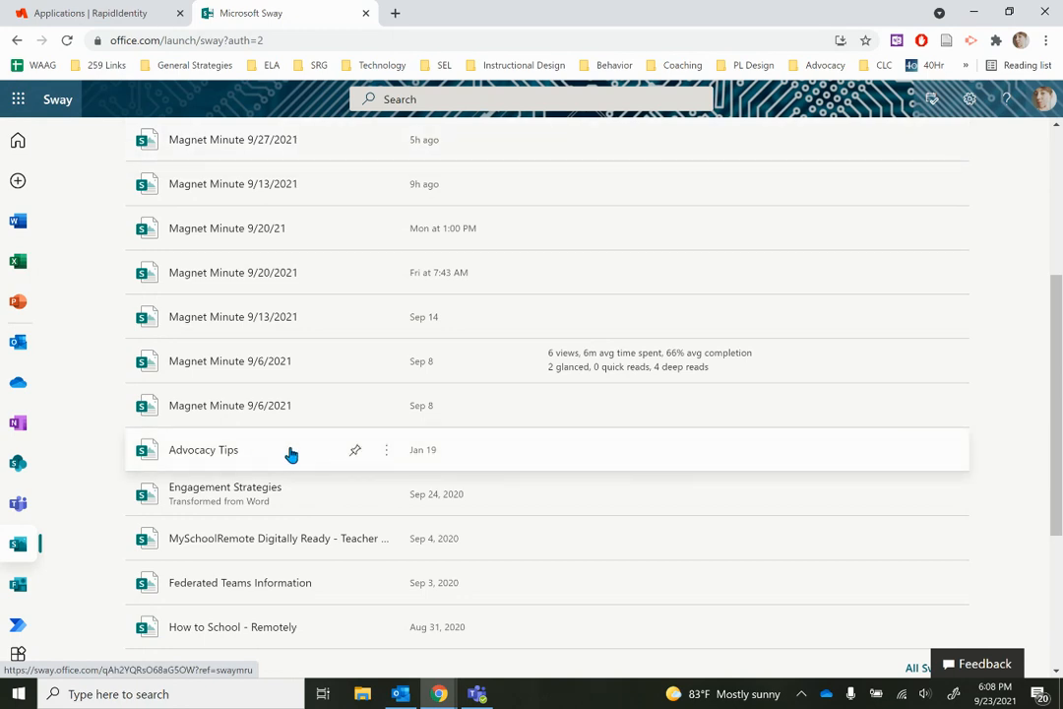
{"action": "scroll", "coordinate": [291, 453], "scroll_direction": "up", "scroll_amount": 3}
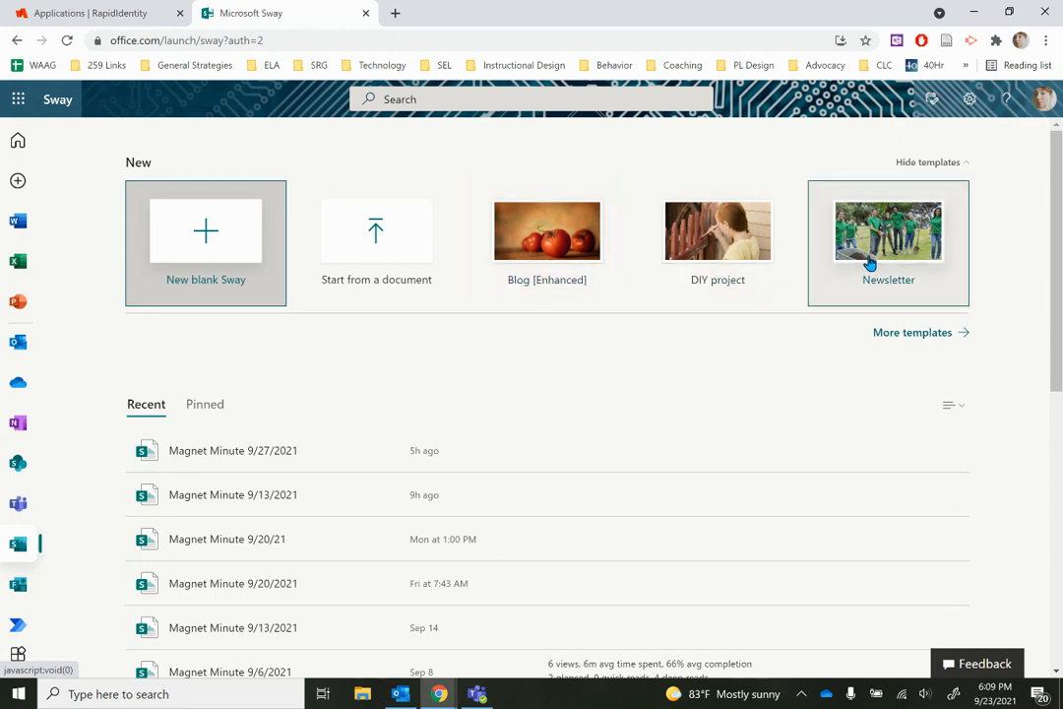
{"action": "left_click", "coordinate": [903, 338]}
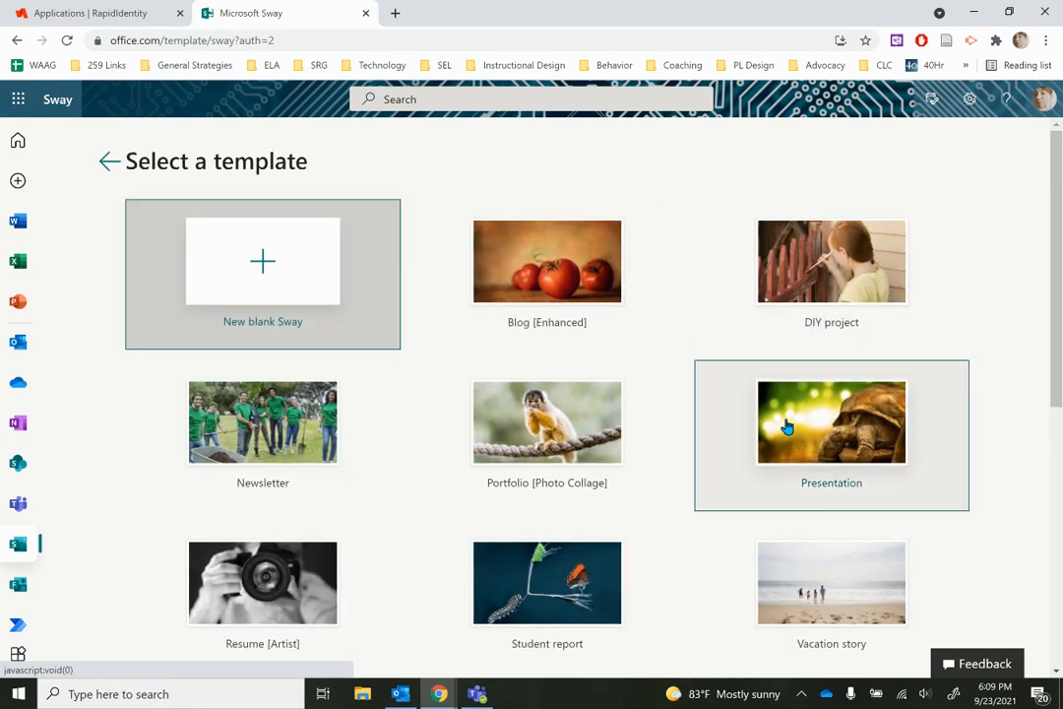
{"action": "scroll", "coordinate": [832, 445], "scroll_direction": "down", "scroll_amount": 5}
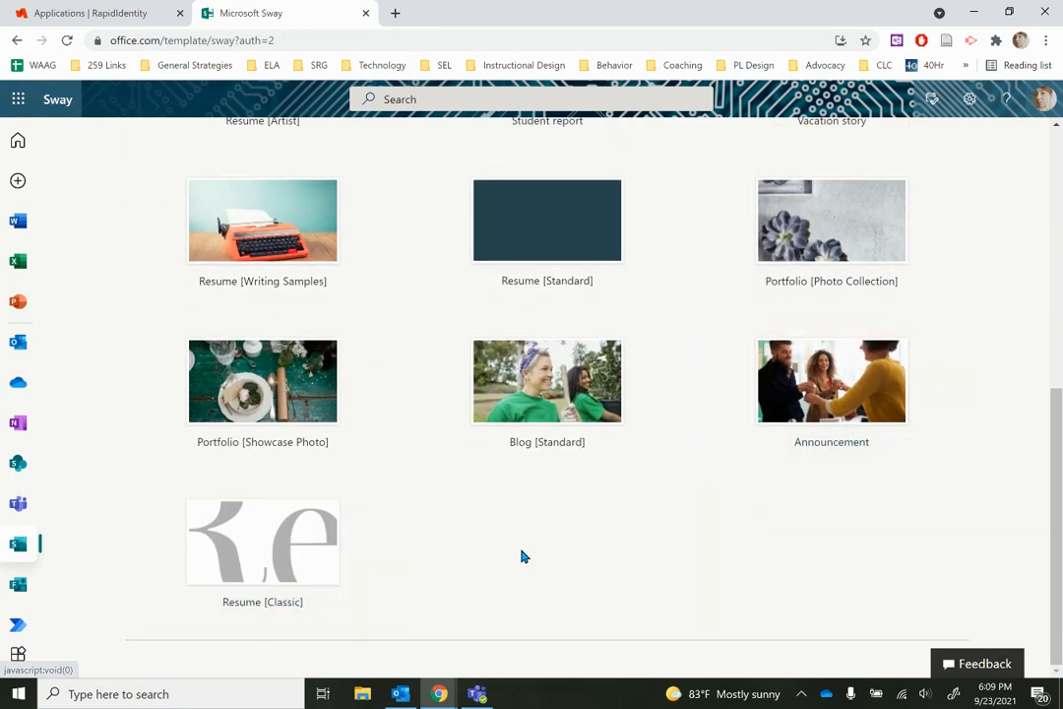
{"action": "scroll", "coordinate": [427, 425], "scroll_direction": "up", "scroll_amount": 3}
{"action": "scroll", "coordinate": [428, 425], "scroll_direction": "up", "scroll_amount": 2}
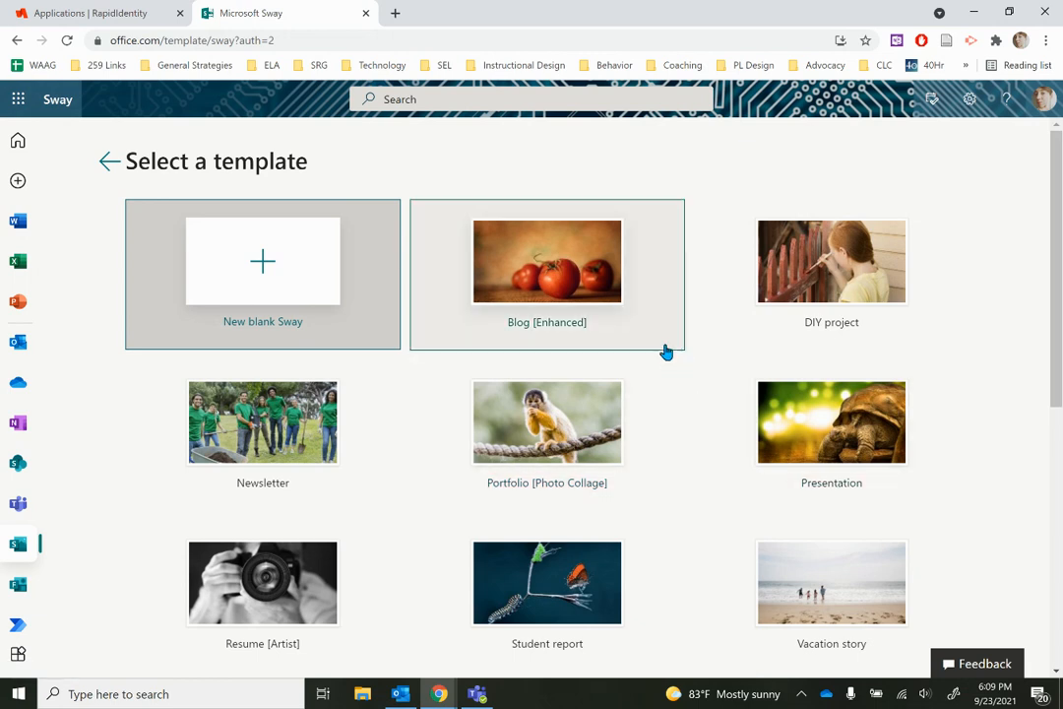
{"action": "scroll", "coordinate": [672, 365], "scroll_direction": "down", "scroll_amount": 3}
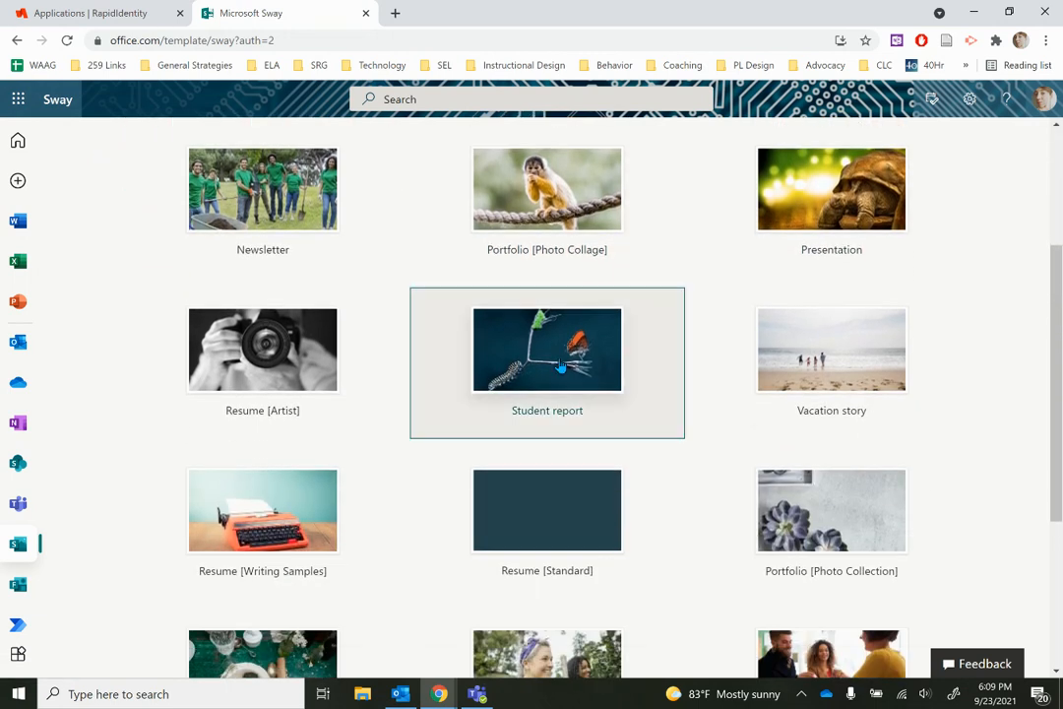
- Open the Student report template and skim its sections through to the Endnotes
{"action": "left_click", "coordinate": [567, 370]}
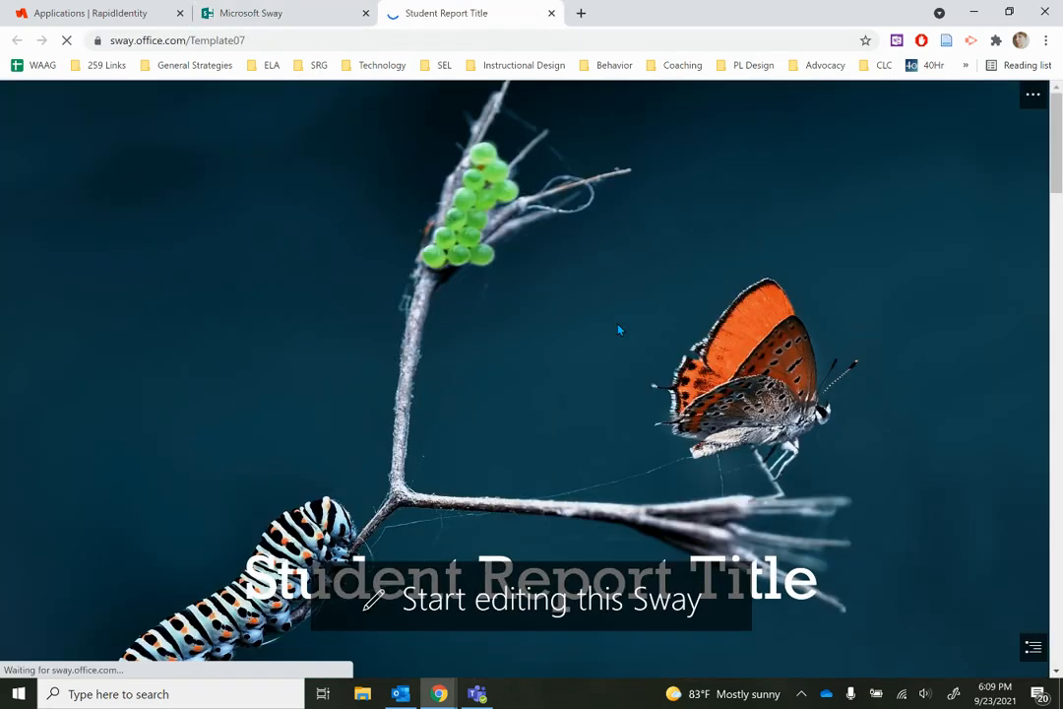
{"action": "scroll", "coordinate": [549, 483], "scroll_direction": "down", "scroll_amount": 15}
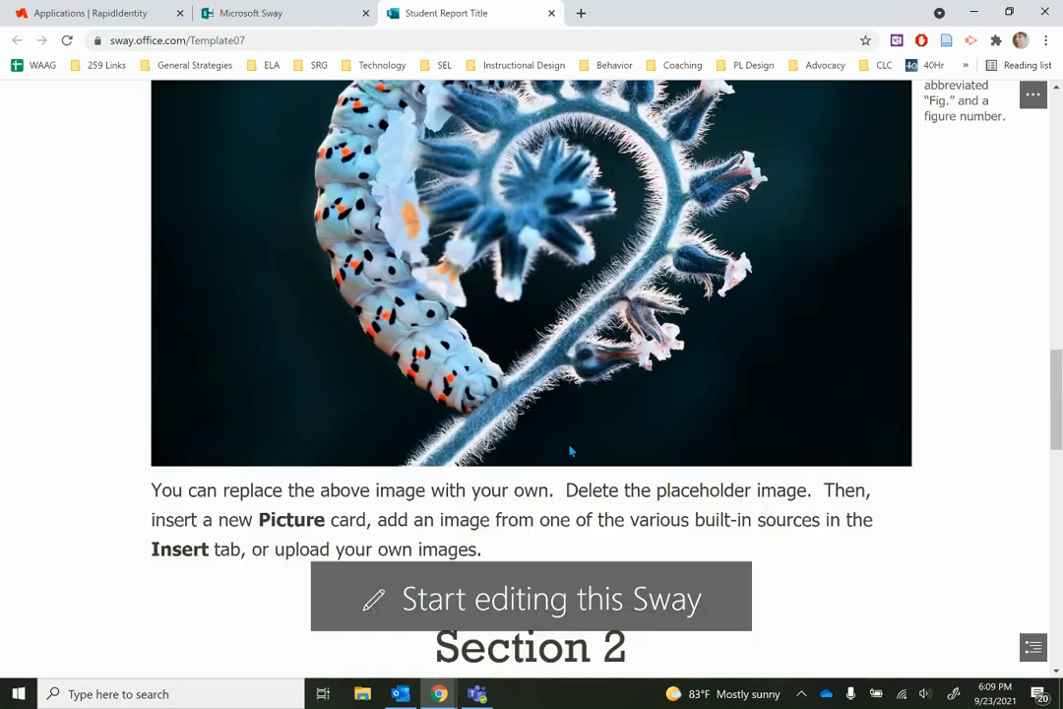
{"action": "scroll", "coordinate": [579, 442], "scroll_direction": "down", "scroll_amount": 5}
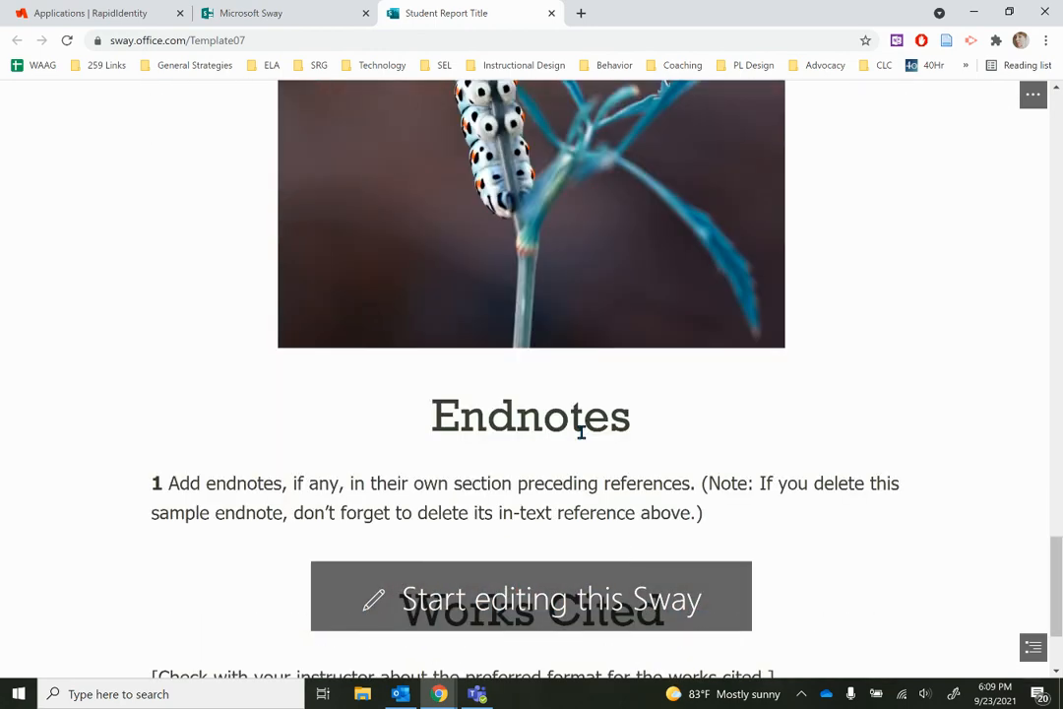
{"action": "scroll", "coordinate": [650, 309], "scroll_direction": "up", "scroll_amount": 8}
{"action": "scroll", "coordinate": [641, 316], "scroll_direction": "up", "scroll_amount": 12}
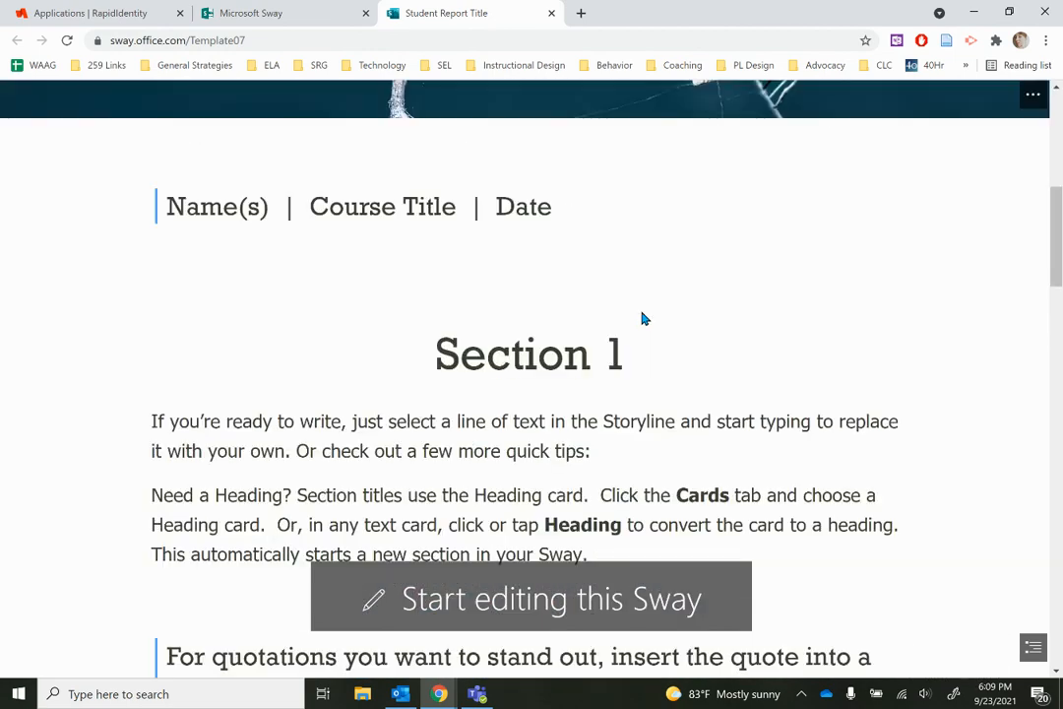
- Check the template preview's additional options, and close the Student report preview to return to the gallery
{"action": "left_click", "coordinate": [305, 13]}
{"action": "left_click", "coordinate": [419, 13]}
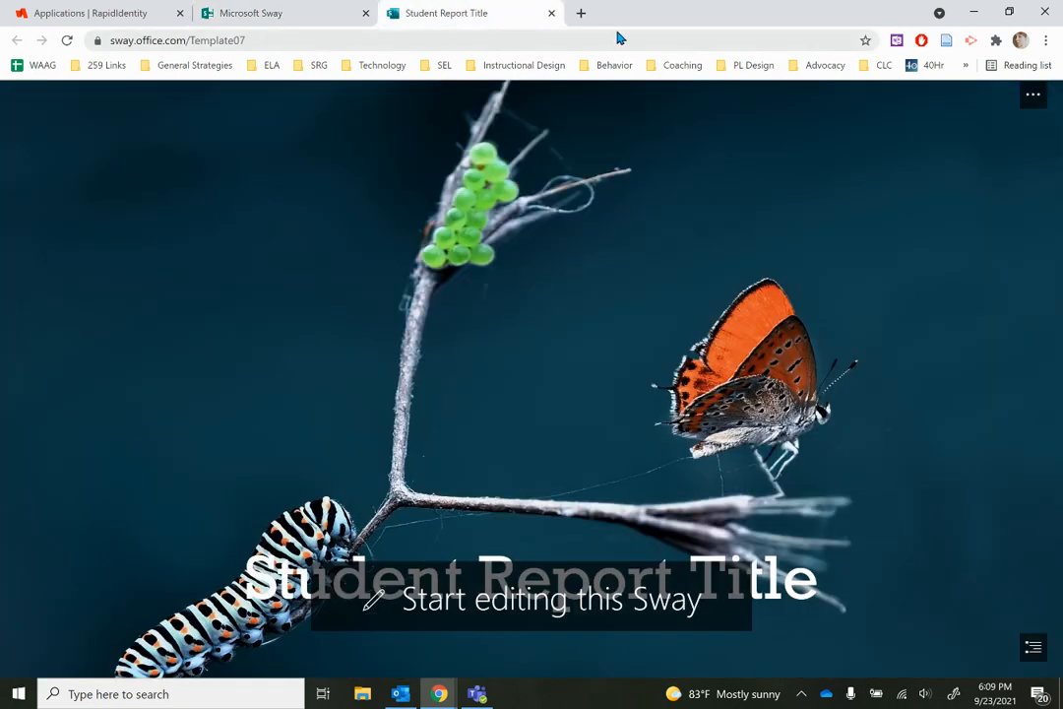
{"action": "left_click", "coordinate": [1033, 96]}
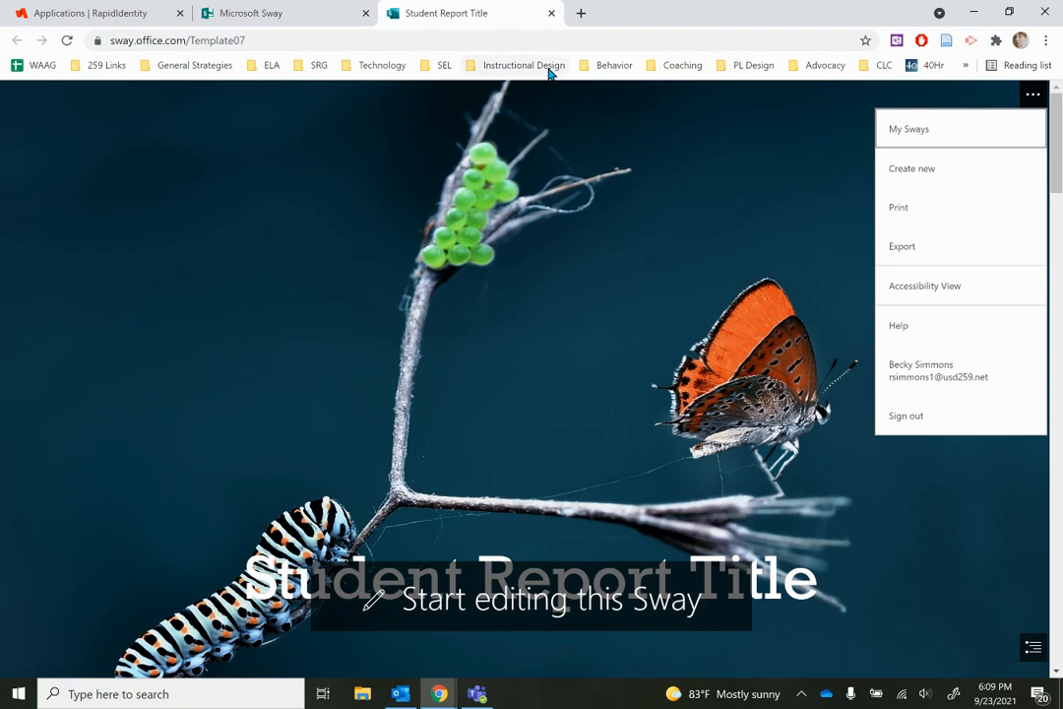
{"action": "left_click", "coordinate": [551, 14]}
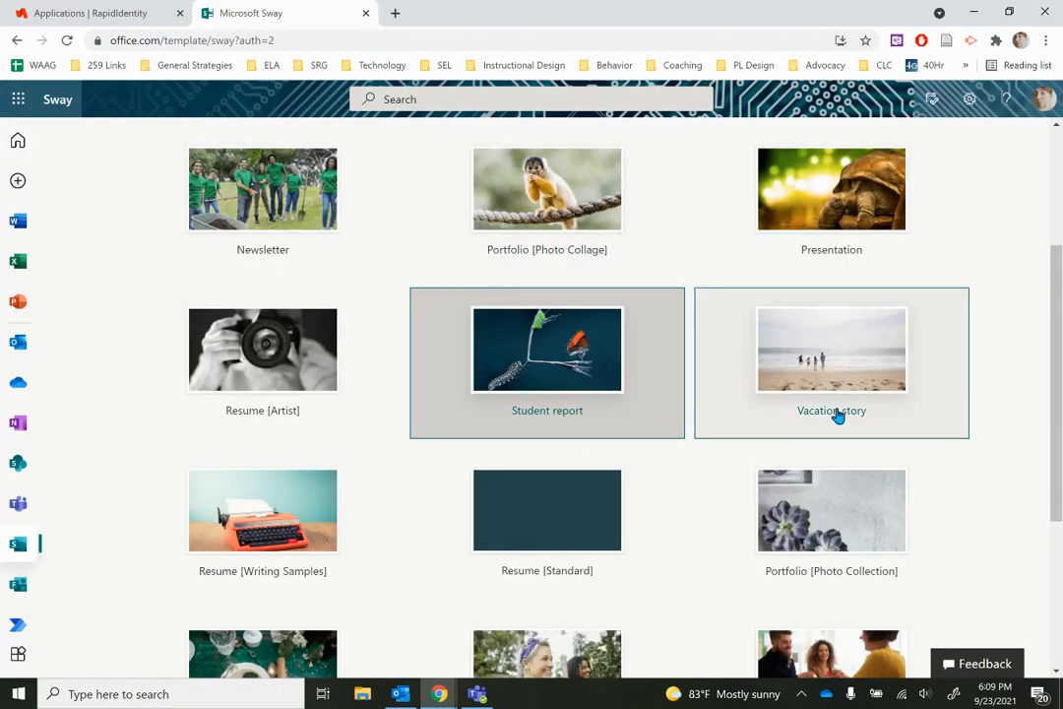
- Look over the remaining templates in the gallery and reopen the Student report template
{"action": "scroll", "coordinate": [674, 519], "scroll_direction": "down", "scroll_amount": 3}
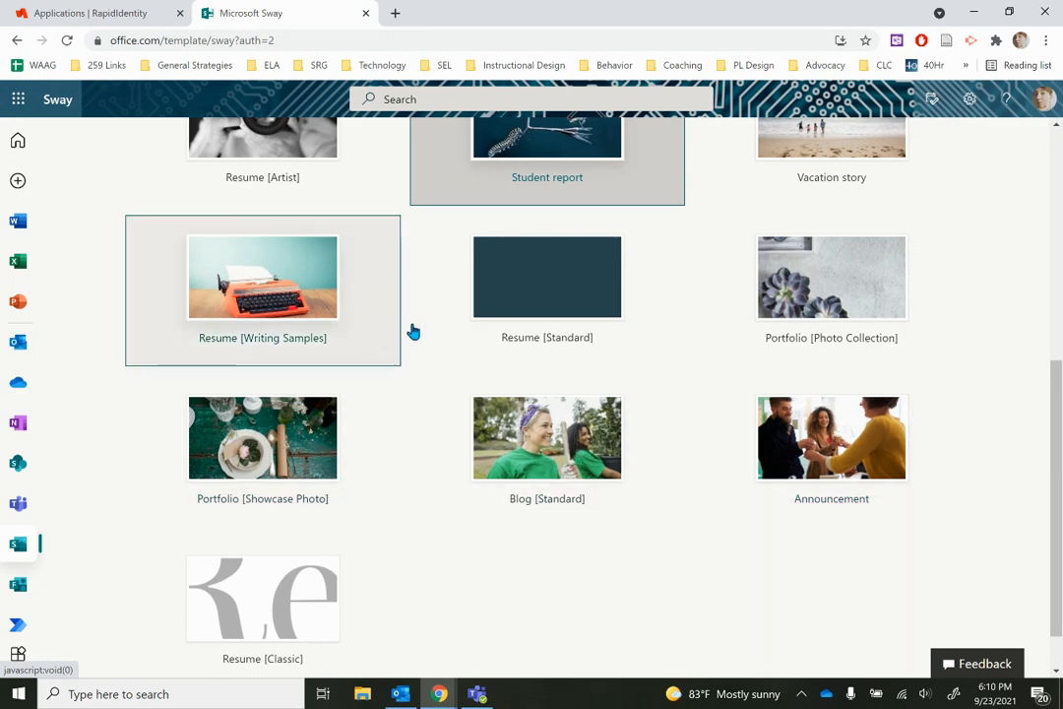
{"action": "scroll", "coordinate": [432, 358], "scroll_direction": "up", "scroll_amount": 4}
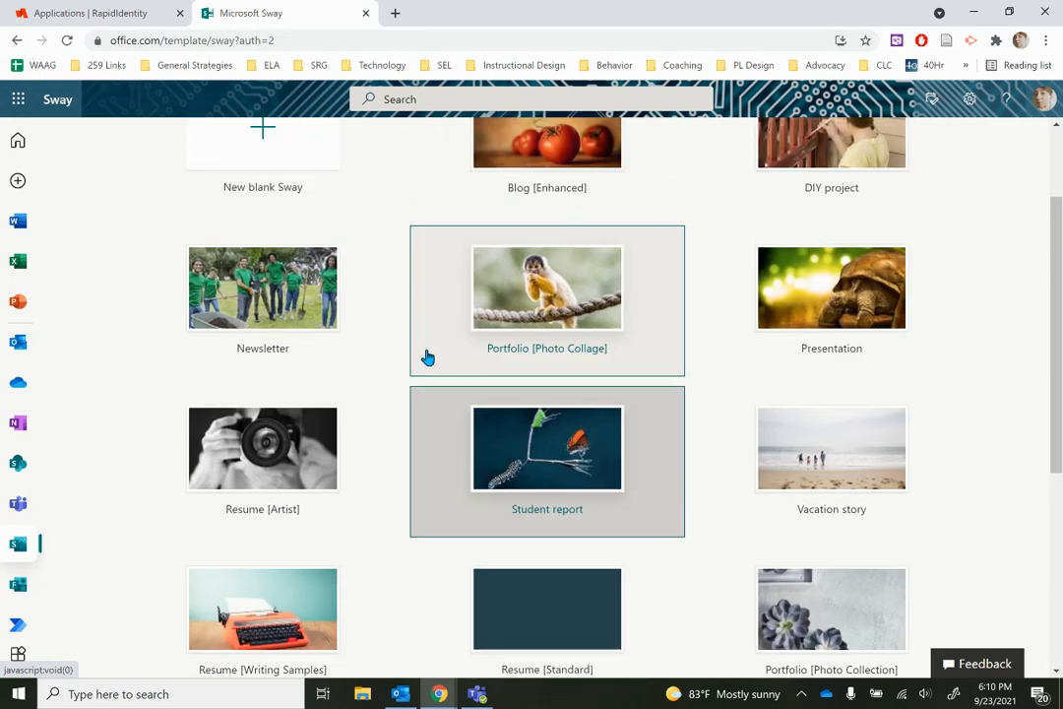
{"action": "left_click", "coordinate": [555, 476]}
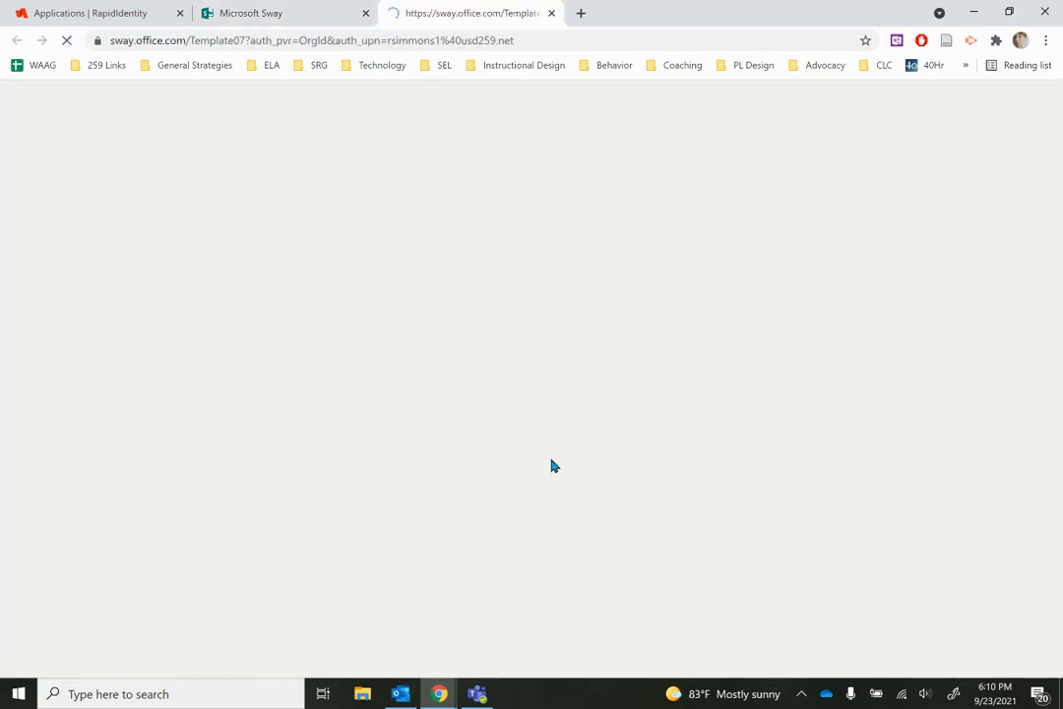
- Examine the Student report template's quotation, note reference, picture caption, Endnotes and Works Cited sections
{"action": "scroll", "coordinate": [848, 402], "scroll_direction": "down", "scroll_amount": 6}
{"action": "scroll", "coordinate": [849, 402], "scroll_direction": "up", "scroll_amount": 6}
{"action": "scroll", "coordinate": [847, 382], "scroll_direction": "down", "scroll_amount": 3}
{"action": "scroll", "coordinate": [848, 381], "scroll_direction": "down", "scroll_amount": 7}
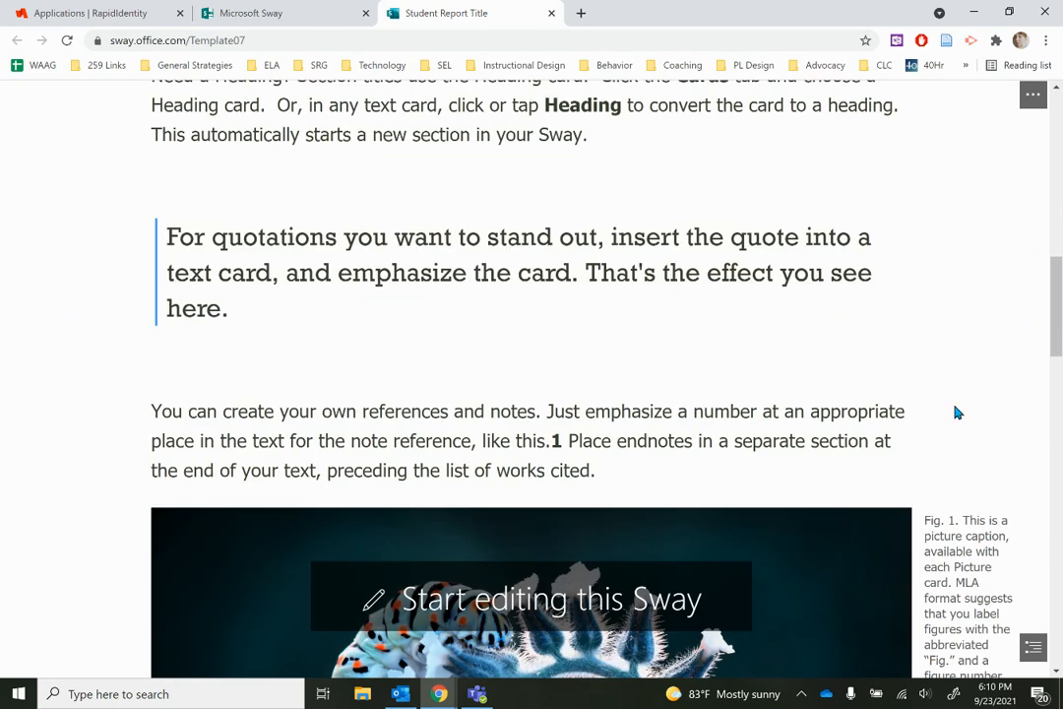
{"action": "scroll", "coordinate": [840, 393], "scroll_direction": "down", "scroll_amount": 3}
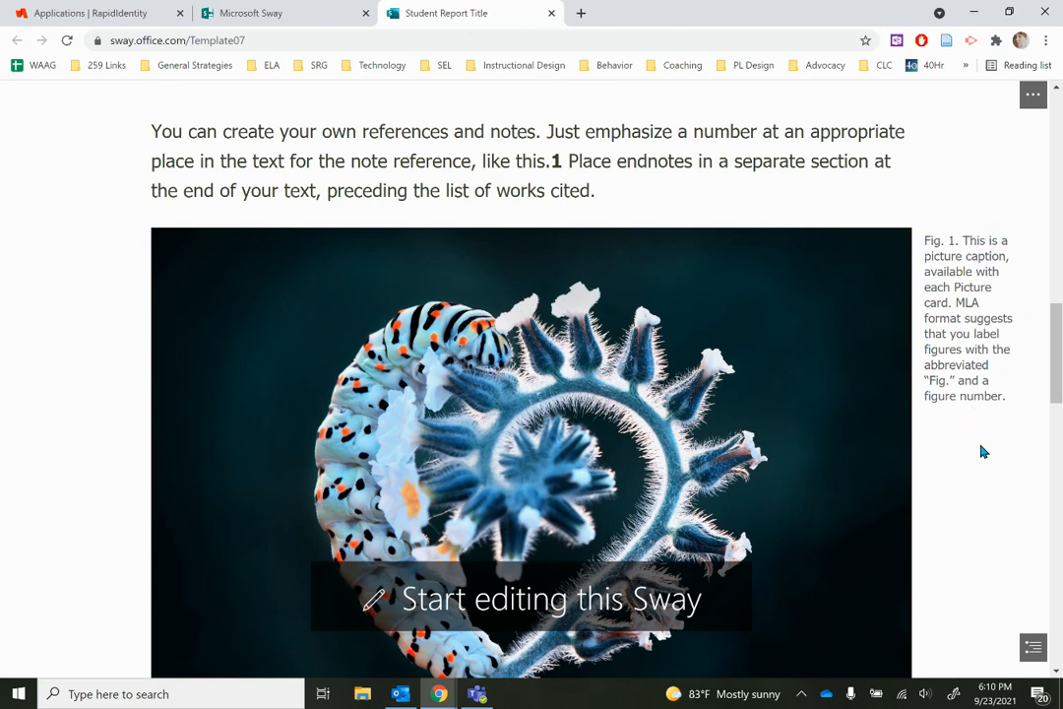
{"action": "scroll", "coordinate": [969, 423], "scroll_direction": "down", "scroll_amount": 15}
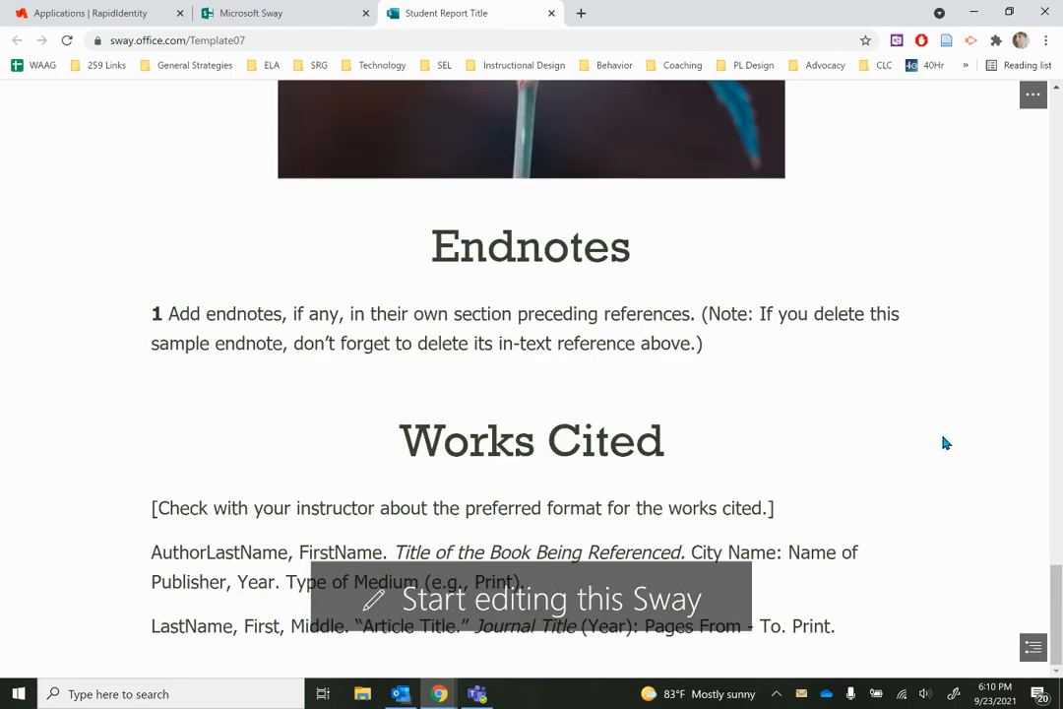
{"action": "scroll", "coordinate": [945, 445], "scroll_direction": "up", "scroll_amount": 2}
{"action": "scroll", "coordinate": [945, 446], "scroll_direction": "up", "scroll_amount": 20}
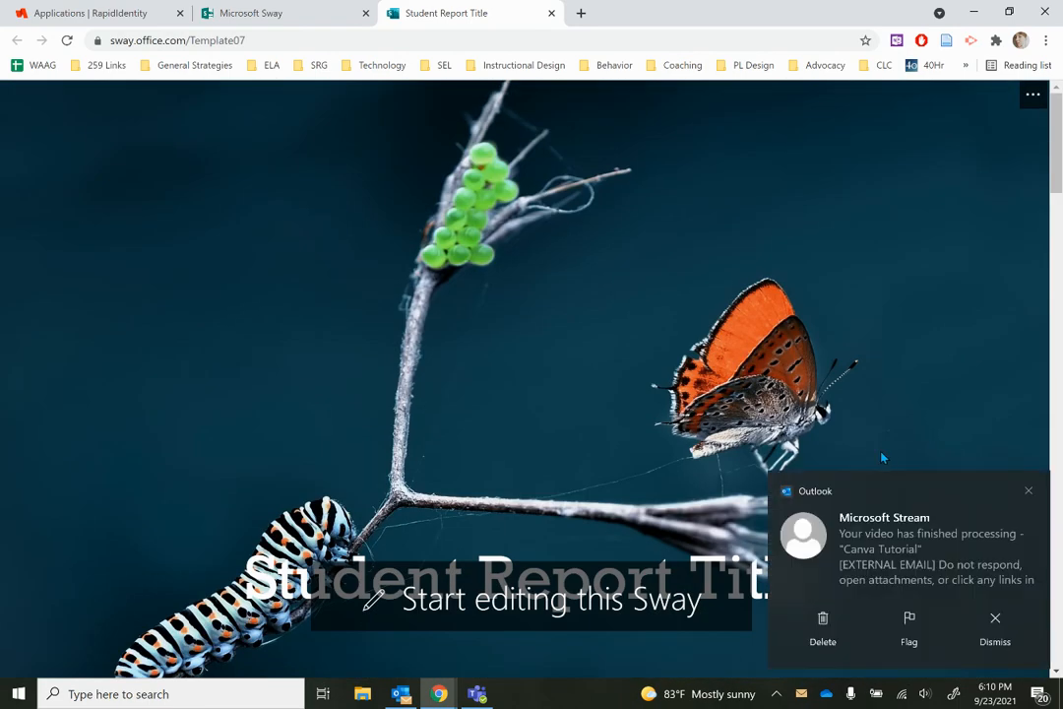
- Dismiss the Outlook notification and close the Student report template preview to return to the template gallery
{"action": "left_click", "coordinate": [1028, 490]}
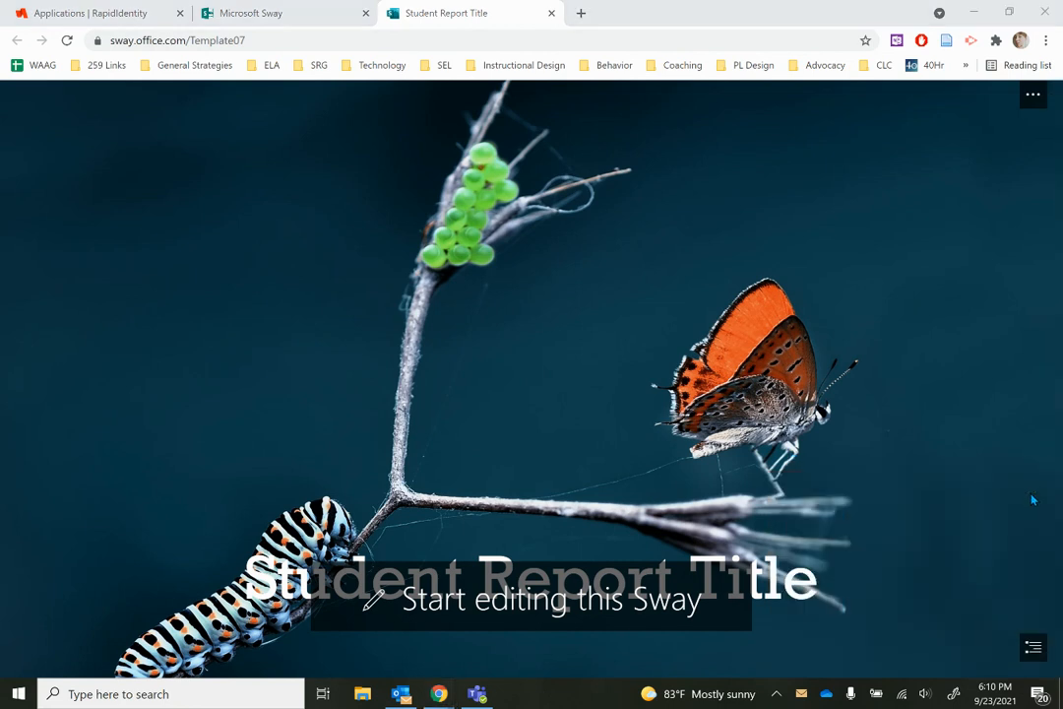
{"action": "left_click", "coordinate": [401, 693]}
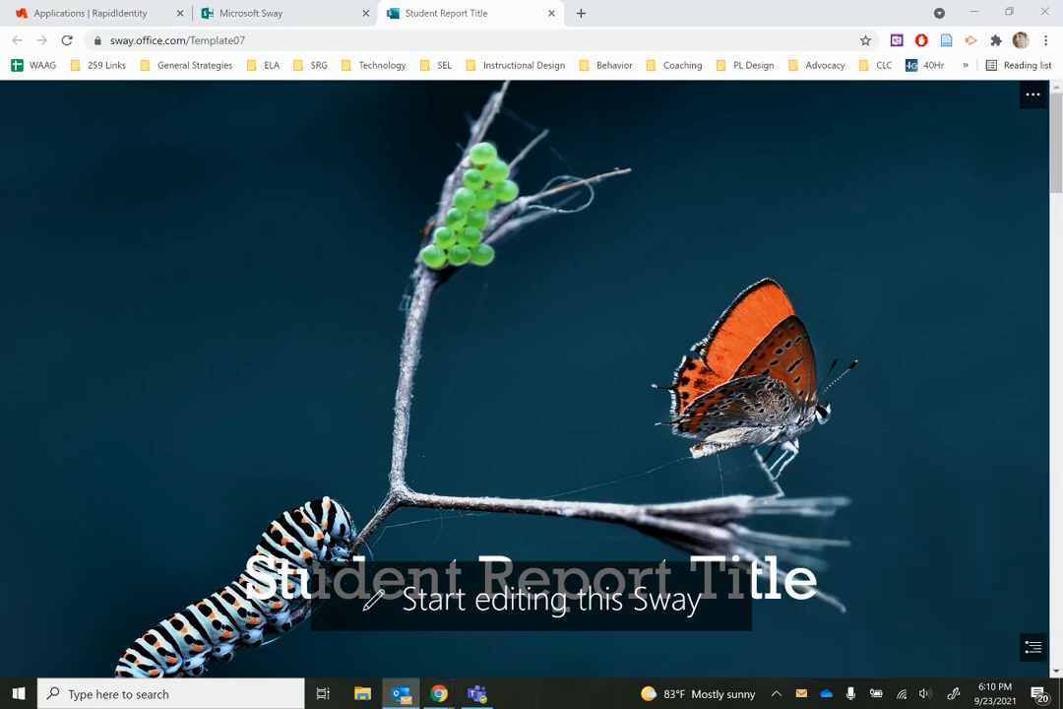
{"action": "left_click", "coordinate": [551, 13]}
{"action": "scroll", "coordinate": [399, 357], "scroll_direction": "up", "scroll_amount": 1}
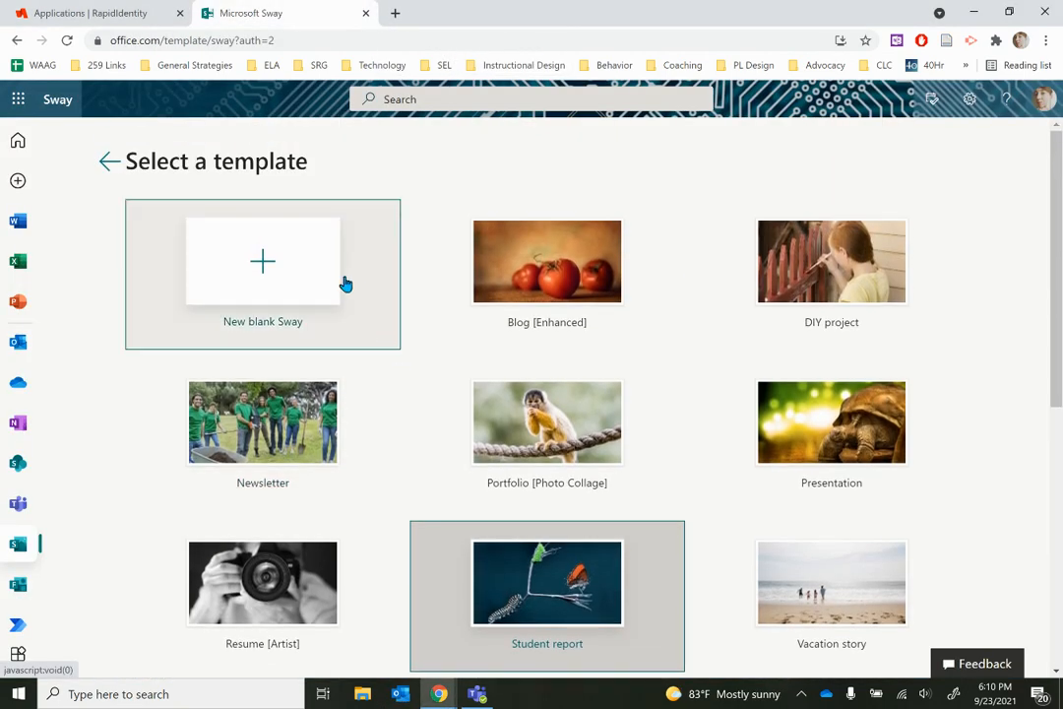
- Create a new blank Sway and title it "Sonnets"
{"action": "left_click", "coordinate": [278, 280]}
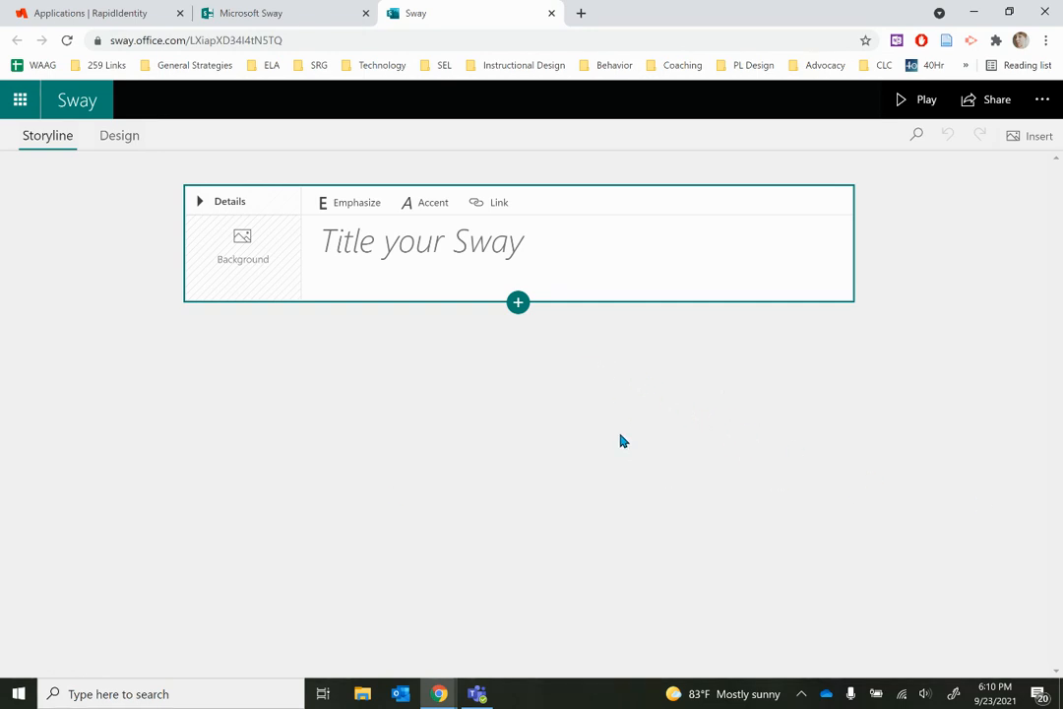
{"action": "left_click", "coordinate": [405, 257]}
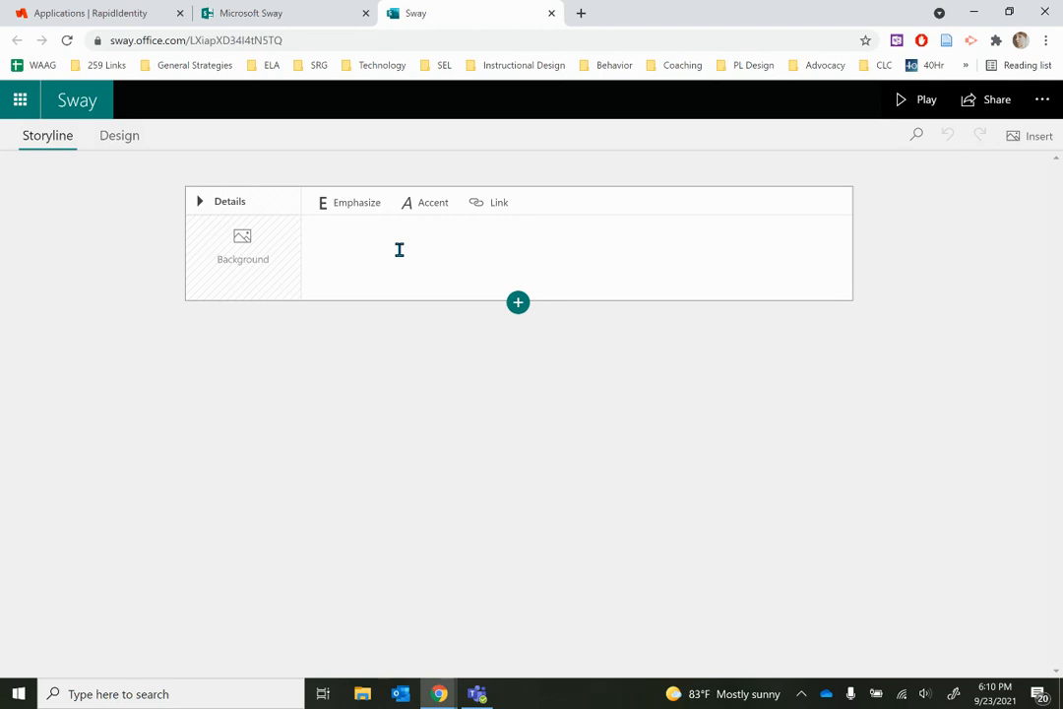
{"action": "type", "text": "Sonnets"}
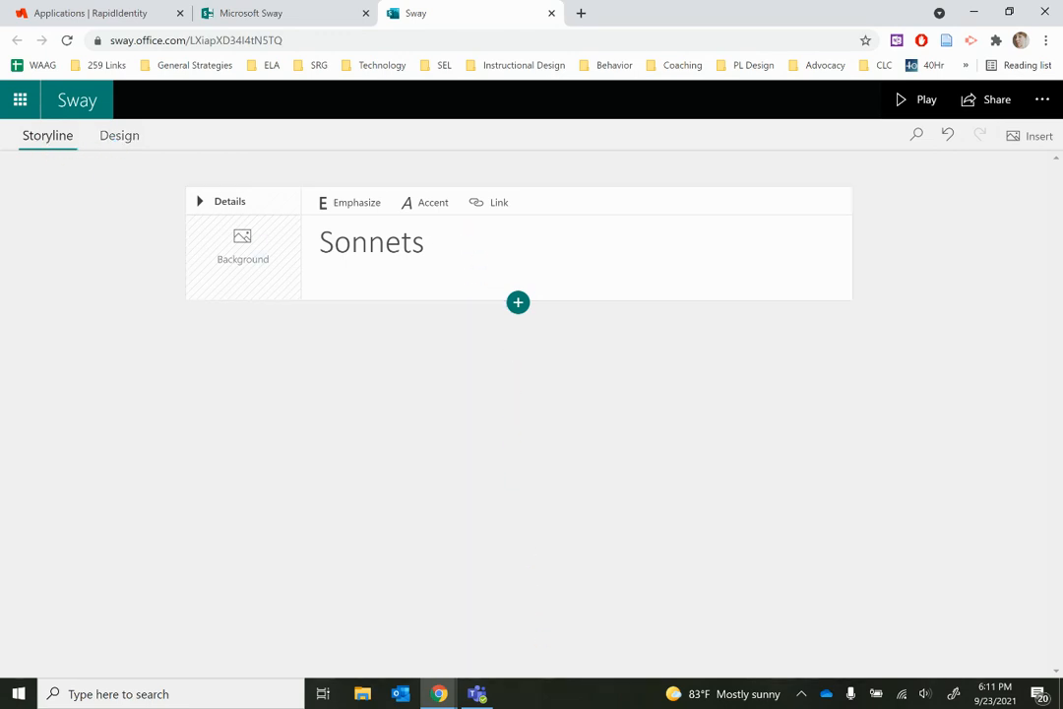
- Open the style options in the Sway's design view and look through the rows of preset styles
{"action": "left_click", "coordinate": [131, 144]}
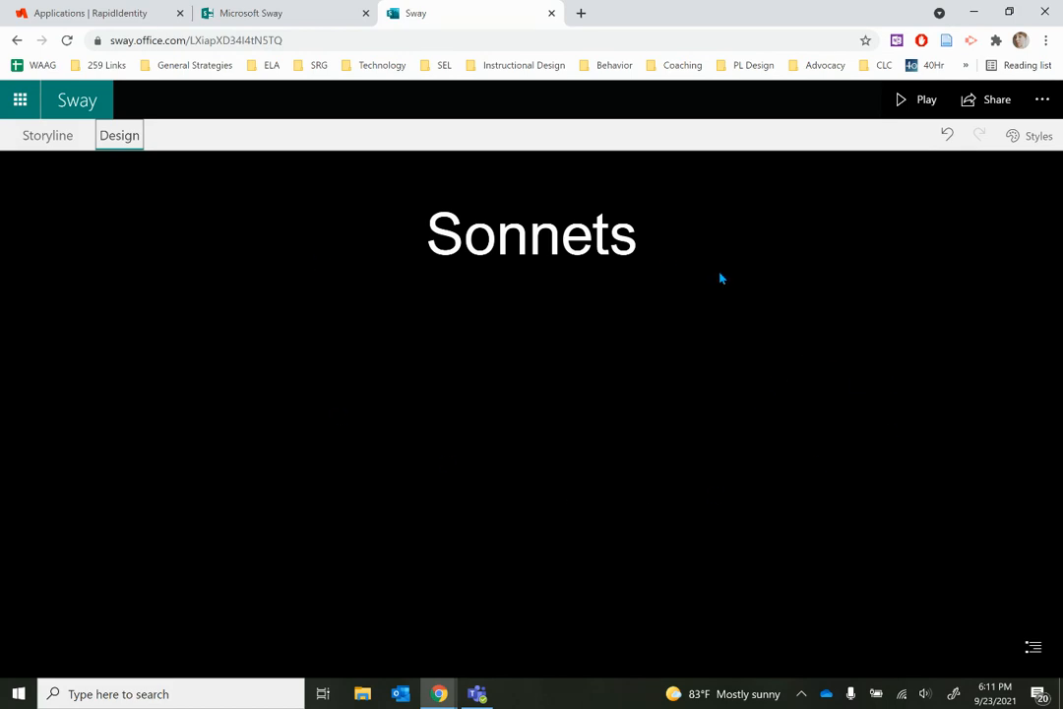
{"action": "left_click", "coordinate": [1036, 147]}
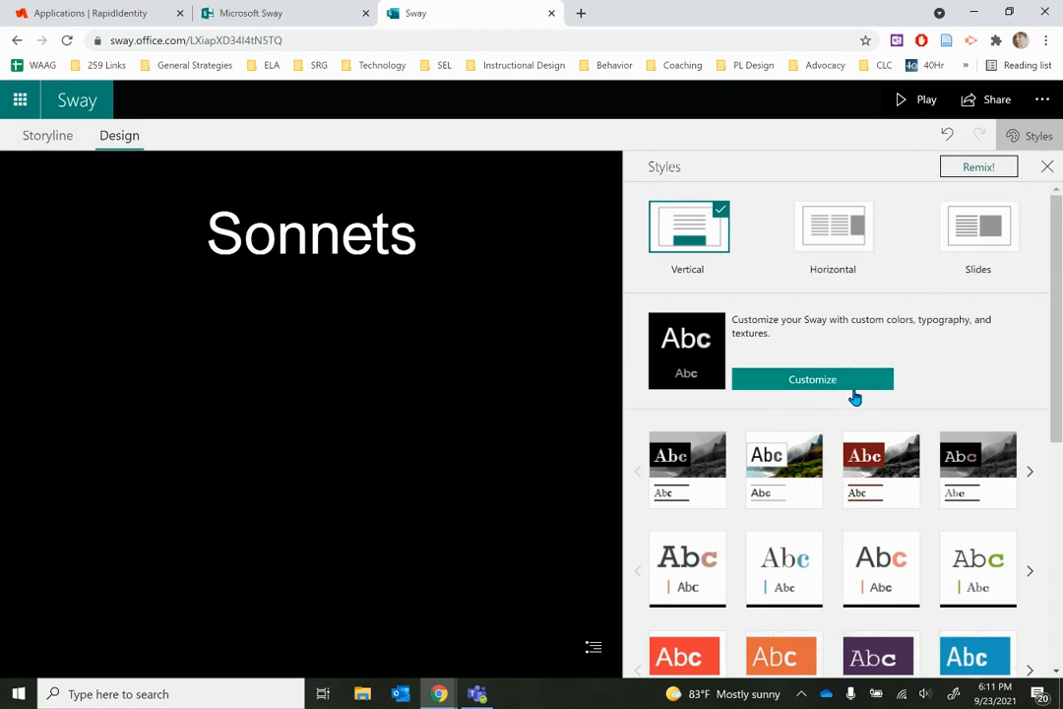
{"action": "scroll", "coordinate": [942, 383], "scroll_direction": "down", "scroll_amount": 1}
{"action": "scroll", "coordinate": [942, 383], "scroll_direction": "down", "scroll_amount": 2}
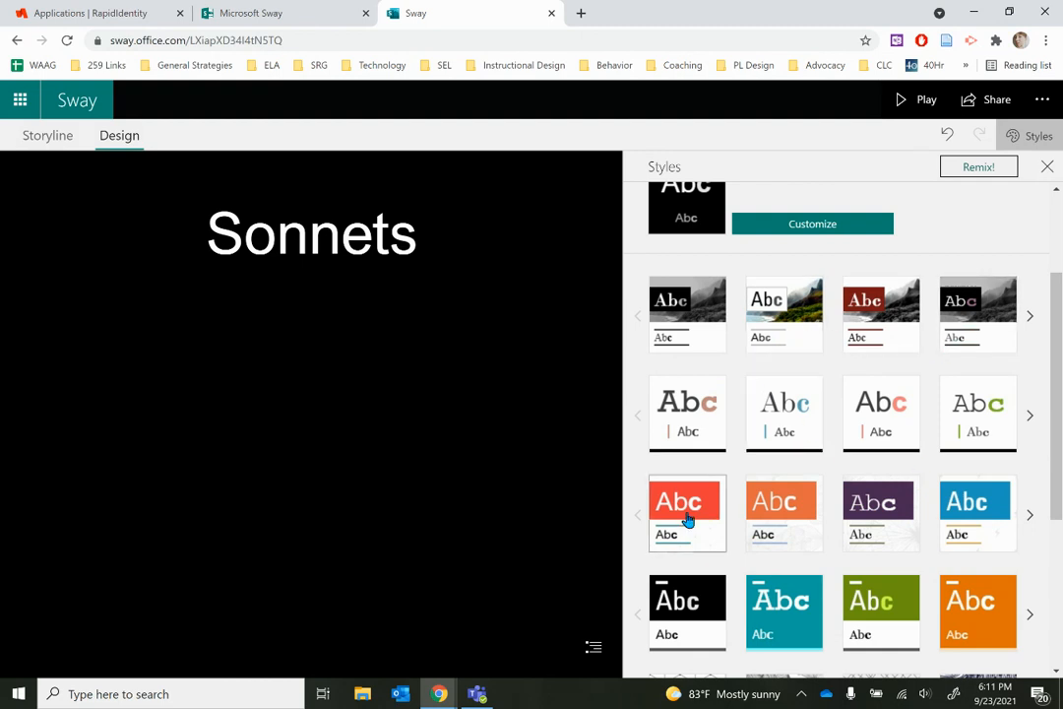
{"action": "scroll", "coordinate": [954, 423], "scroll_direction": "down", "scroll_amount": 3}
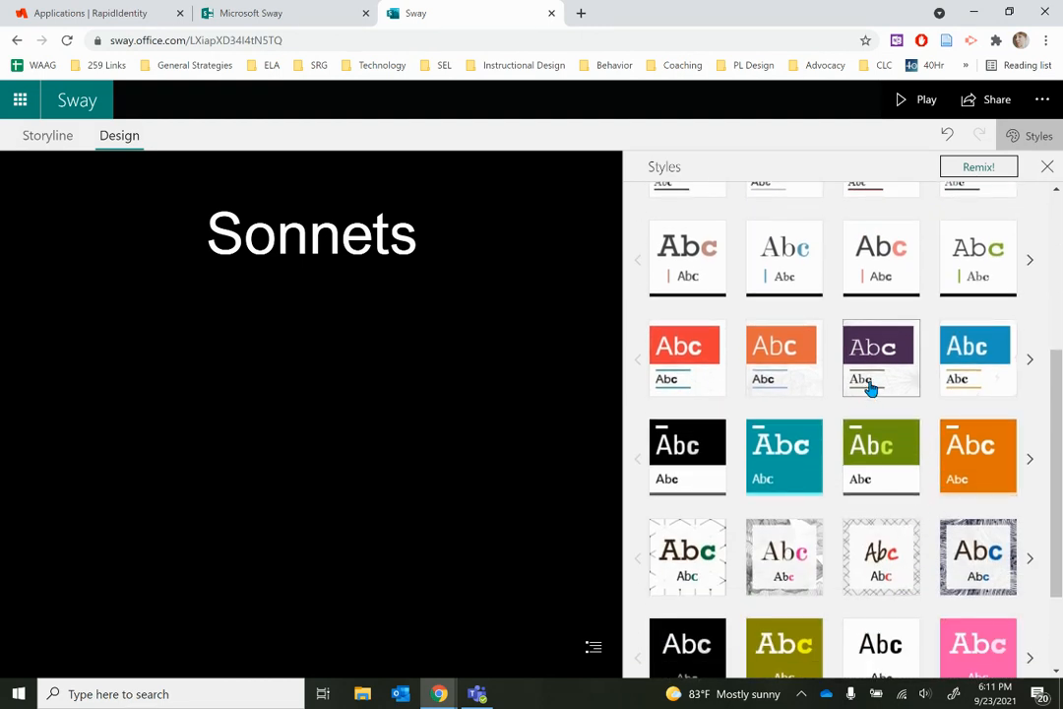
{"action": "scroll", "coordinate": [874, 561], "scroll_direction": "down", "scroll_amount": 3}
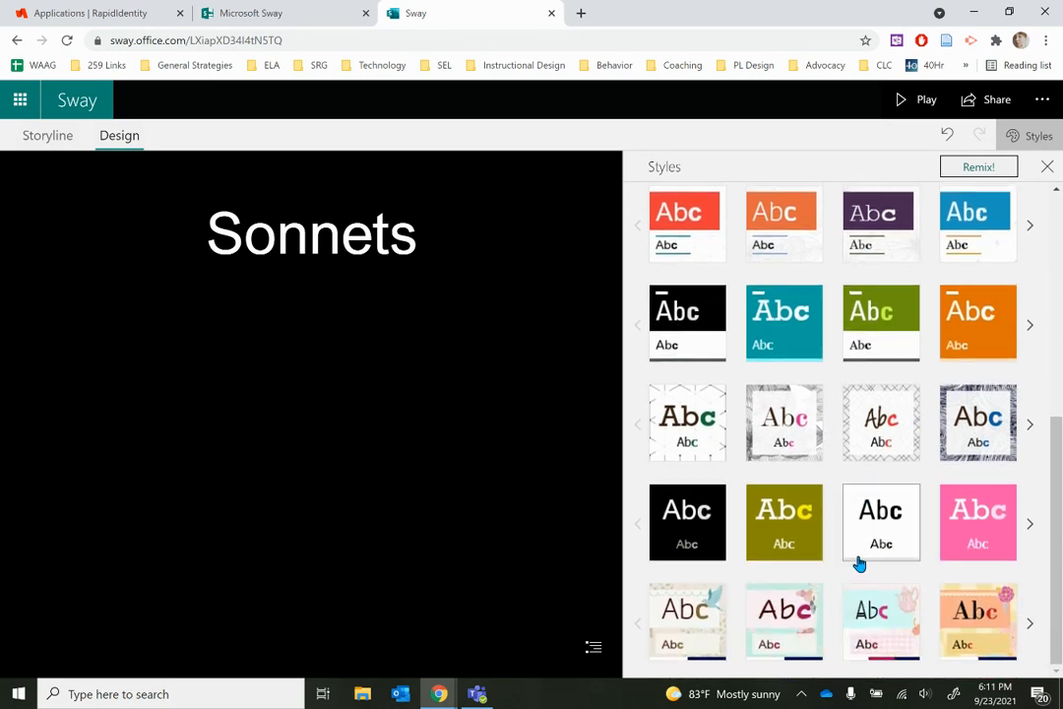
{"action": "scroll", "coordinate": [864, 556], "scroll_direction": "up", "scroll_amount": 5}
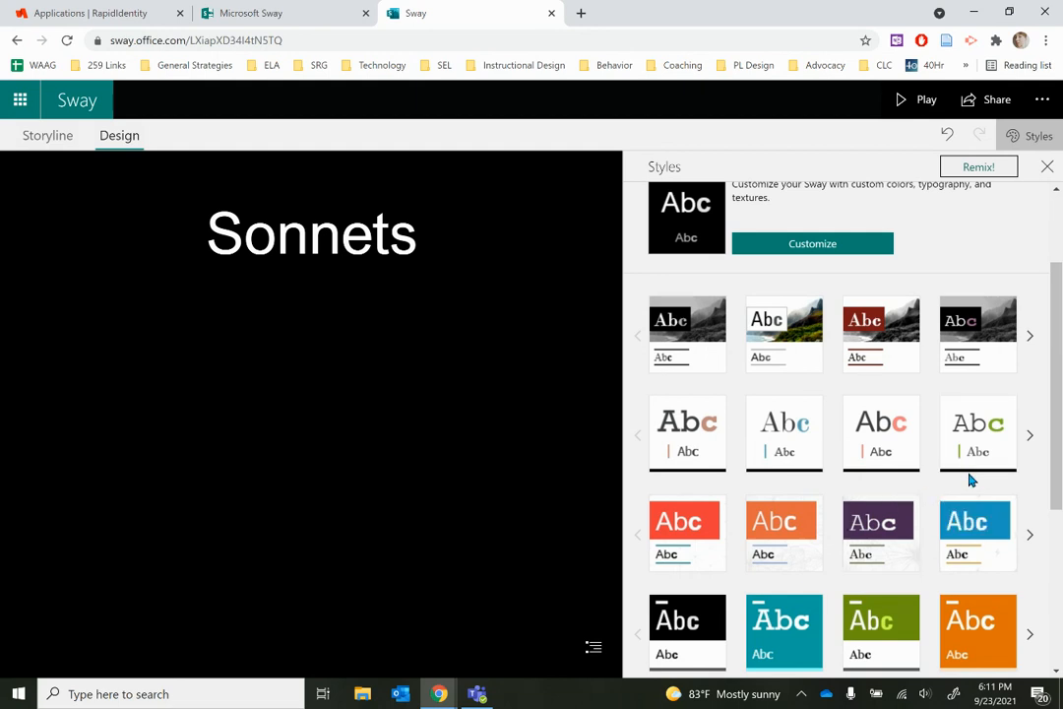
{"action": "scroll", "coordinate": [967, 479], "scroll_direction": "down", "scroll_amount": 3}
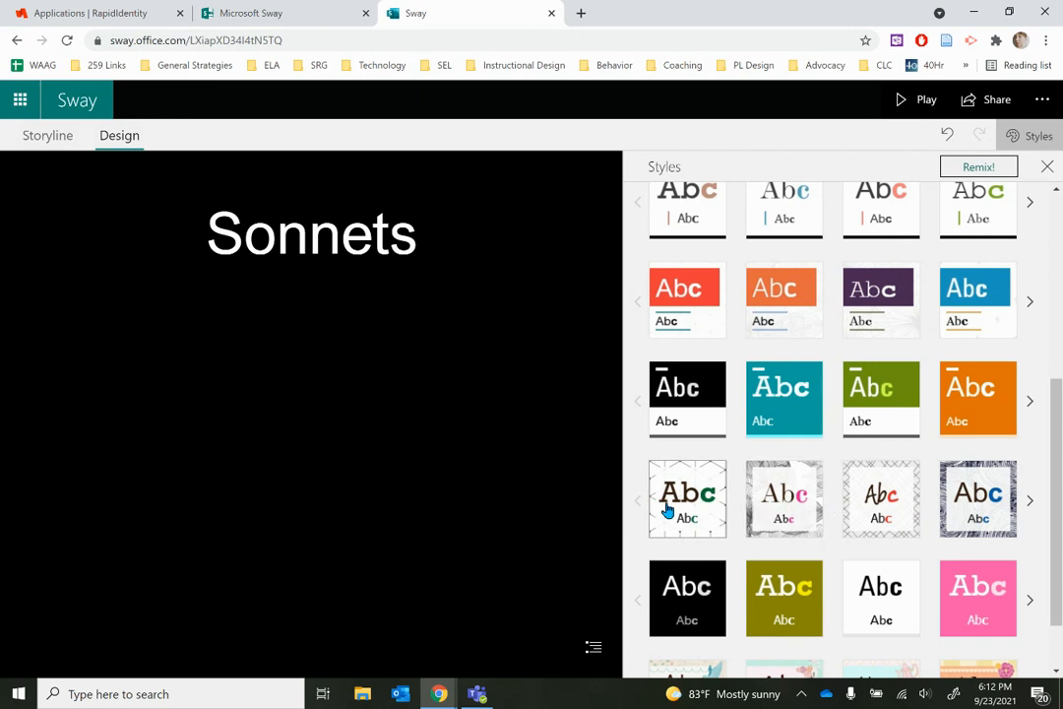
- Browse further variants in the patterned-border, solid-color and floral scrapbook style rows
{"action": "left_click", "coordinate": [1028, 505]}
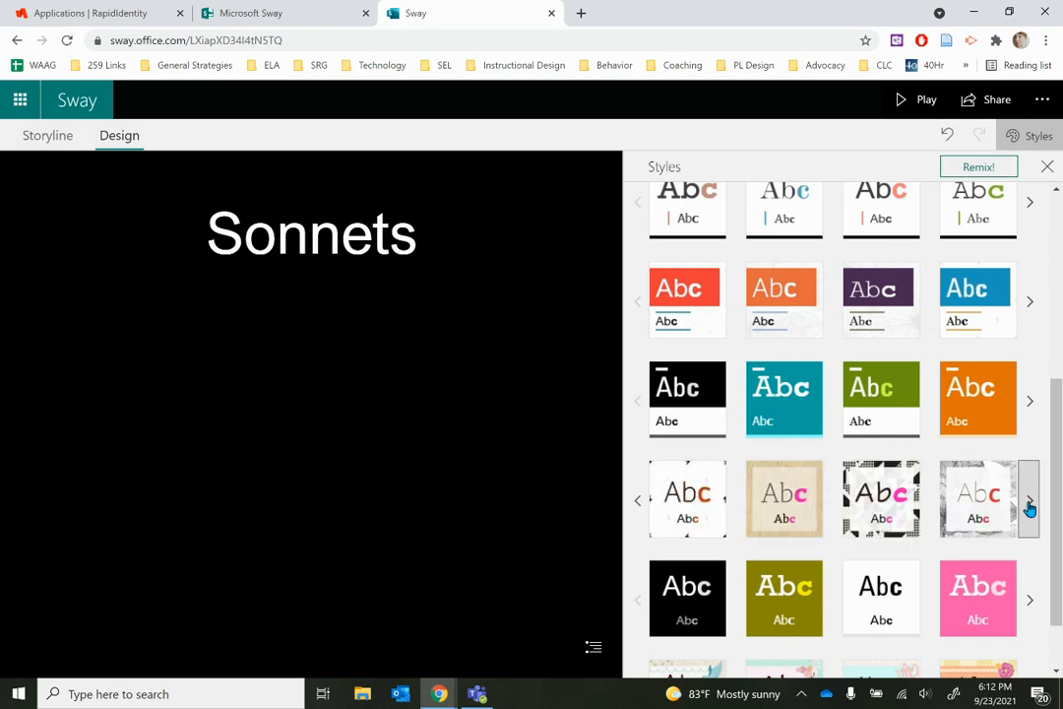
{"action": "left_click", "coordinate": [1030, 504]}
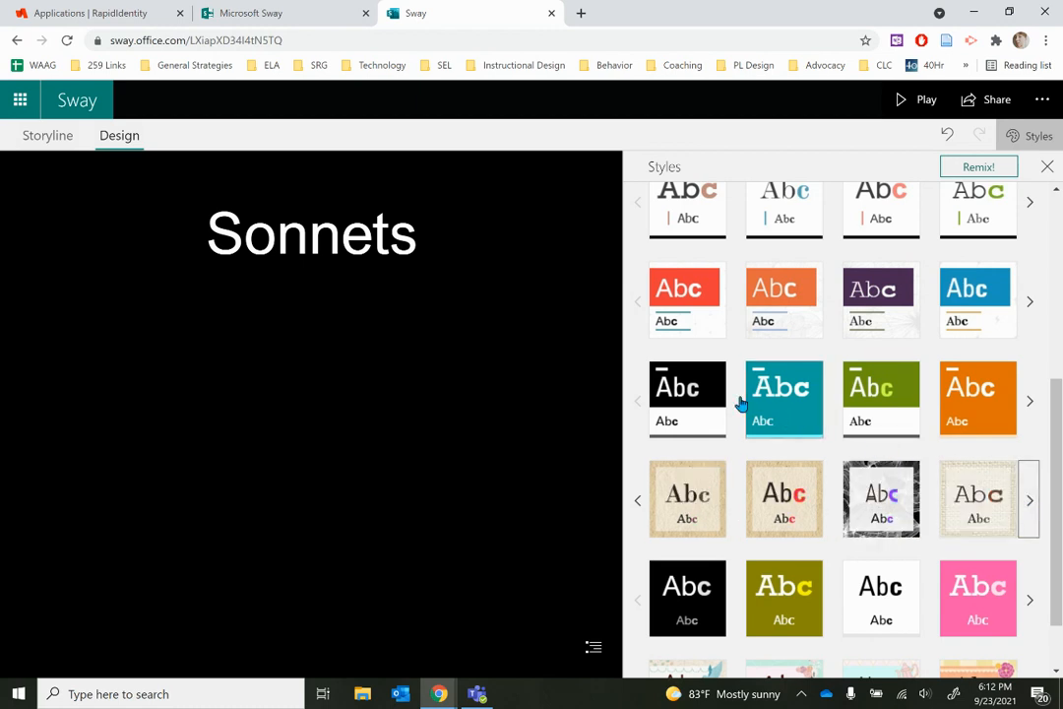
{"action": "left_click", "coordinate": [1029, 402]}
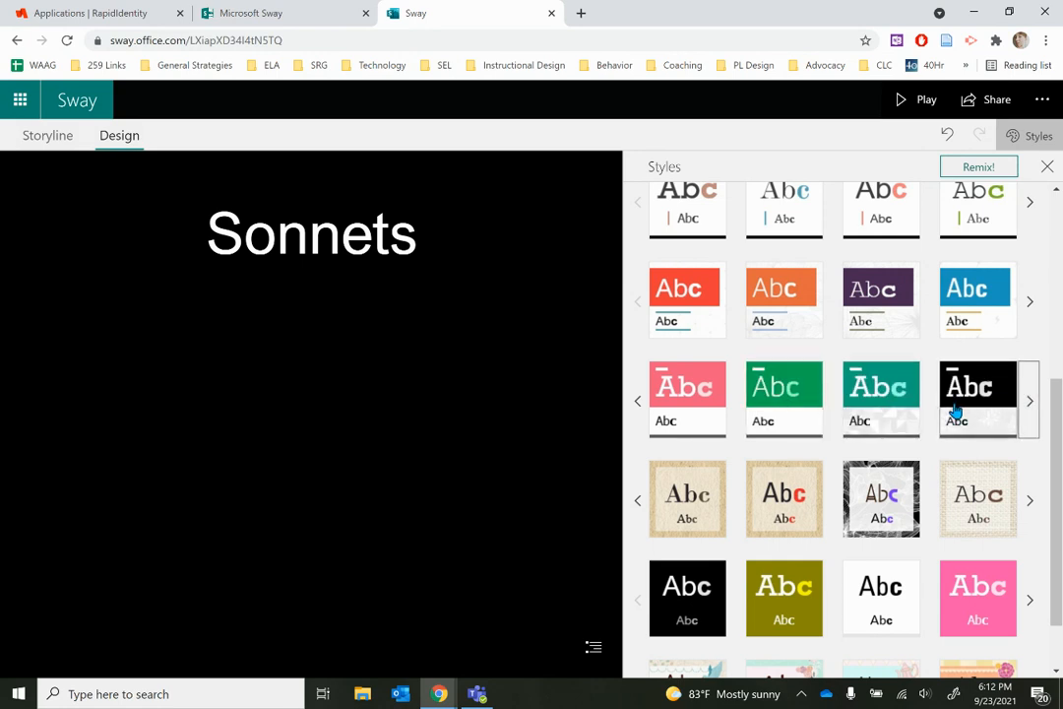
{"action": "scroll", "coordinate": [955, 414], "scroll_direction": "down", "scroll_amount": 1}
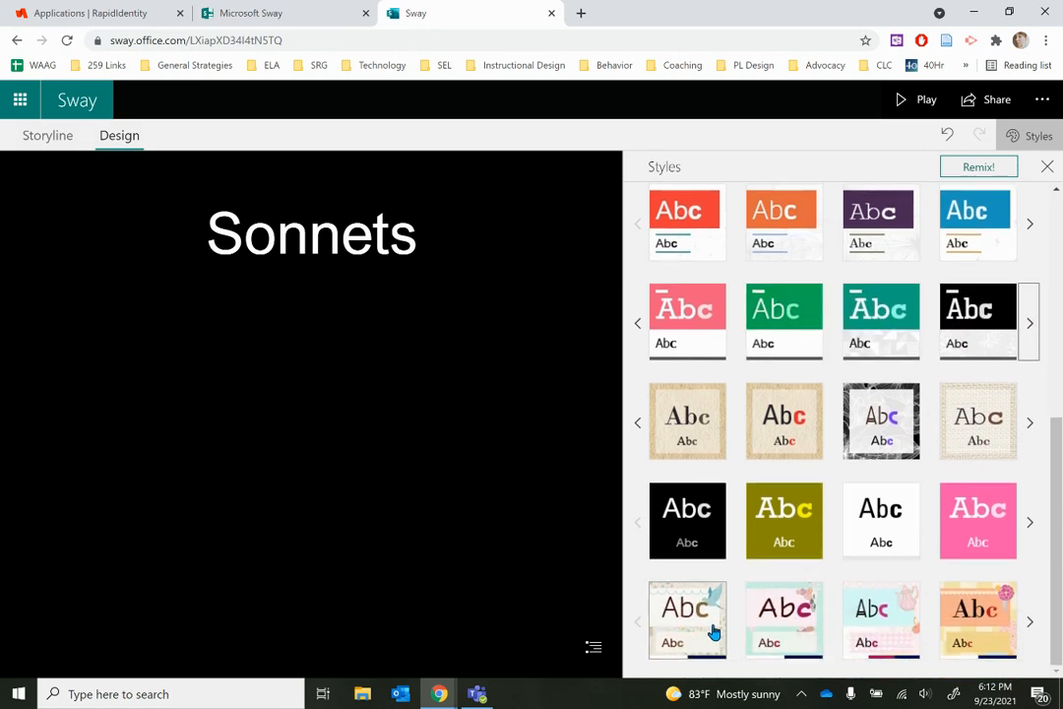
{"action": "left_click", "coordinate": [1029, 623]}
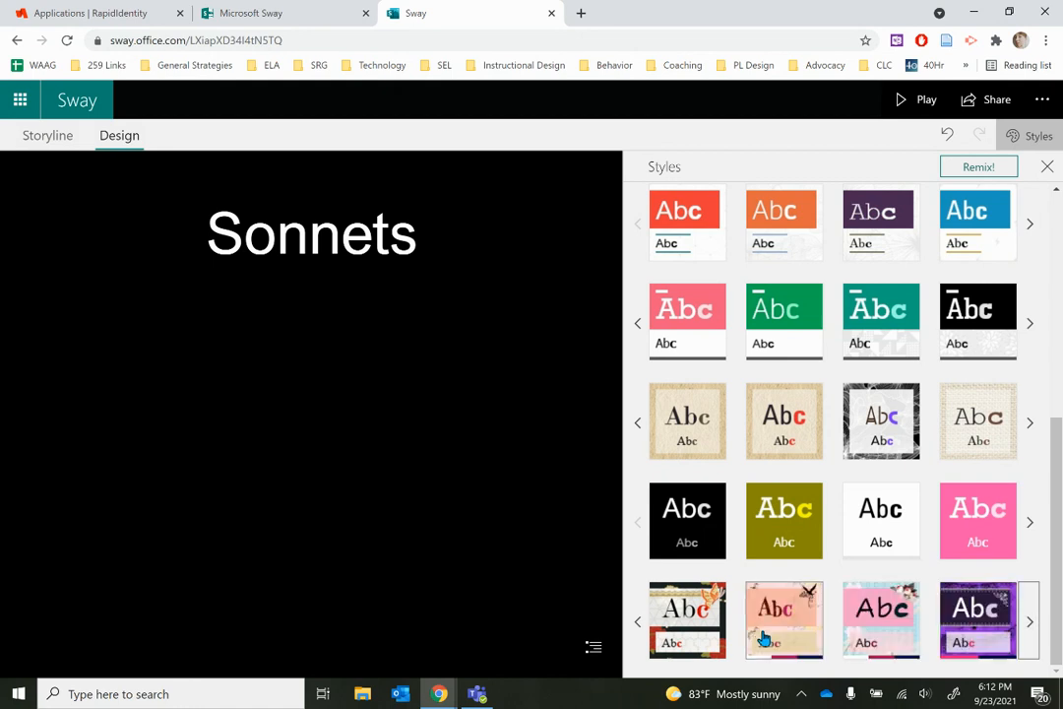
{"action": "scroll", "coordinate": [945, 566], "scroll_direction": "up", "scroll_amount": 4}
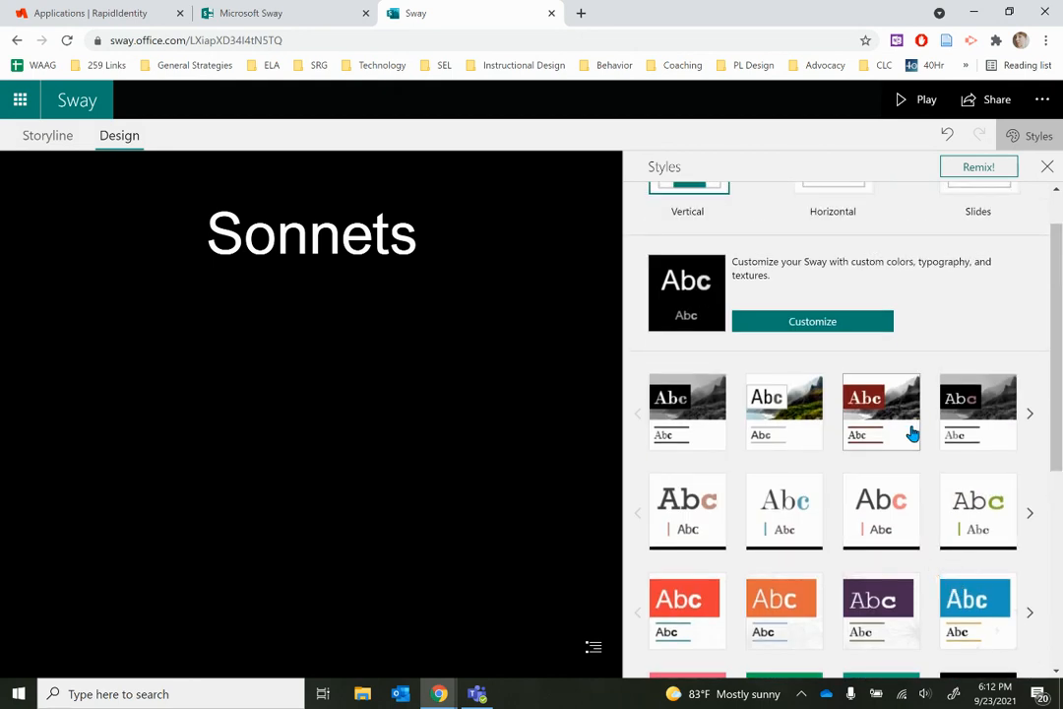
- Apply the dark red title banner style, and remix the design three times to get a tan paper texture
{"action": "left_click", "coordinate": [873, 419]}
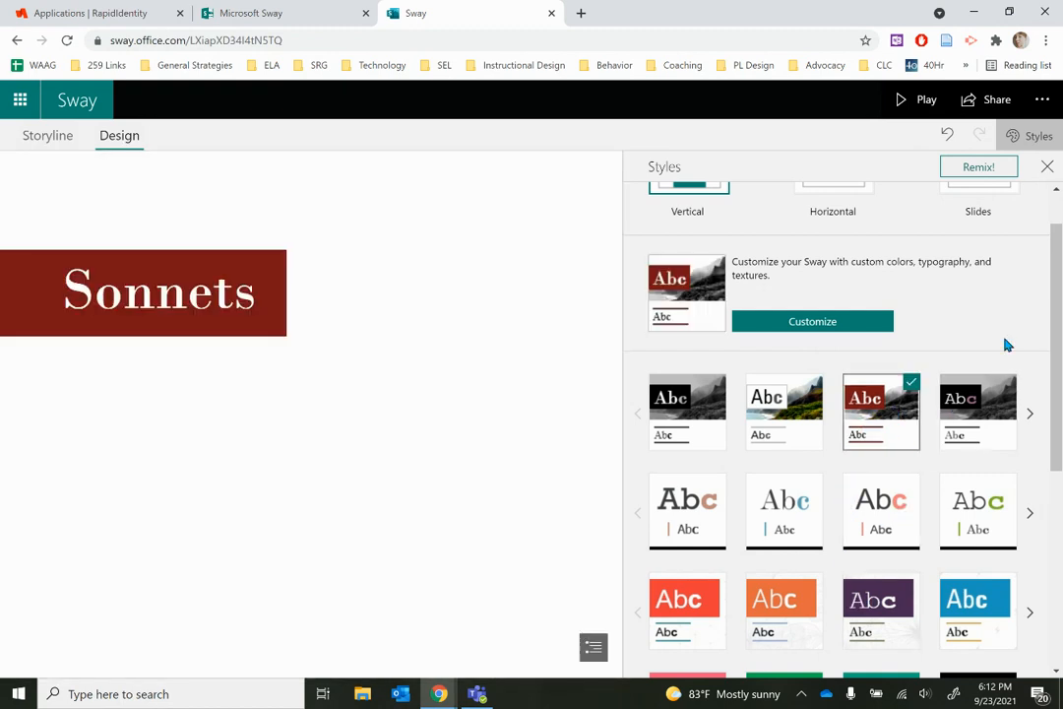
{"action": "left_click", "coordinate": [985, 172]}
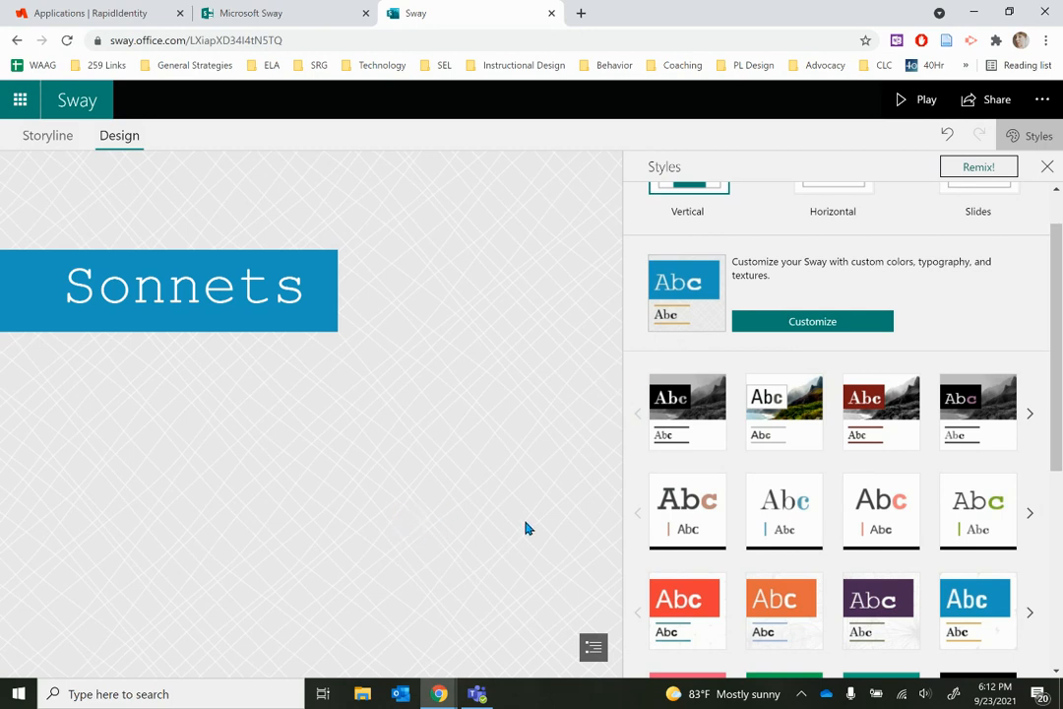
{"action": "left_click", "coordinate": [984, 172]}
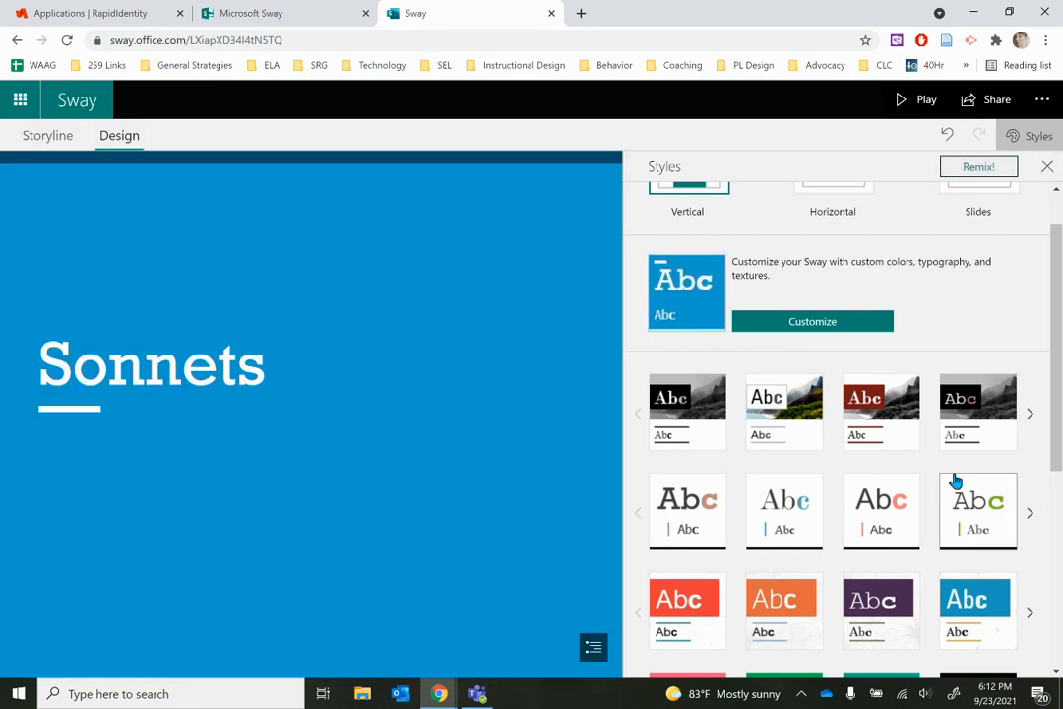
{"action": "left_click", "coordinate": [989, 174]}
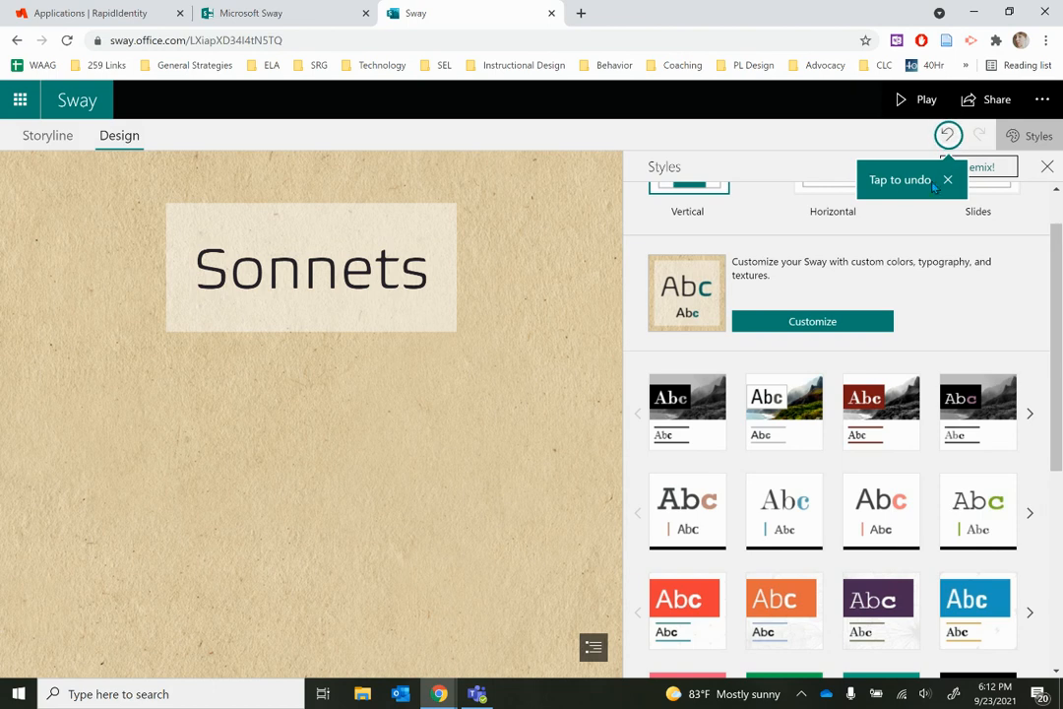
{"action": "left_click", "coordinate": [950, 183]}
{"action": "key", "text": "ctrl"}
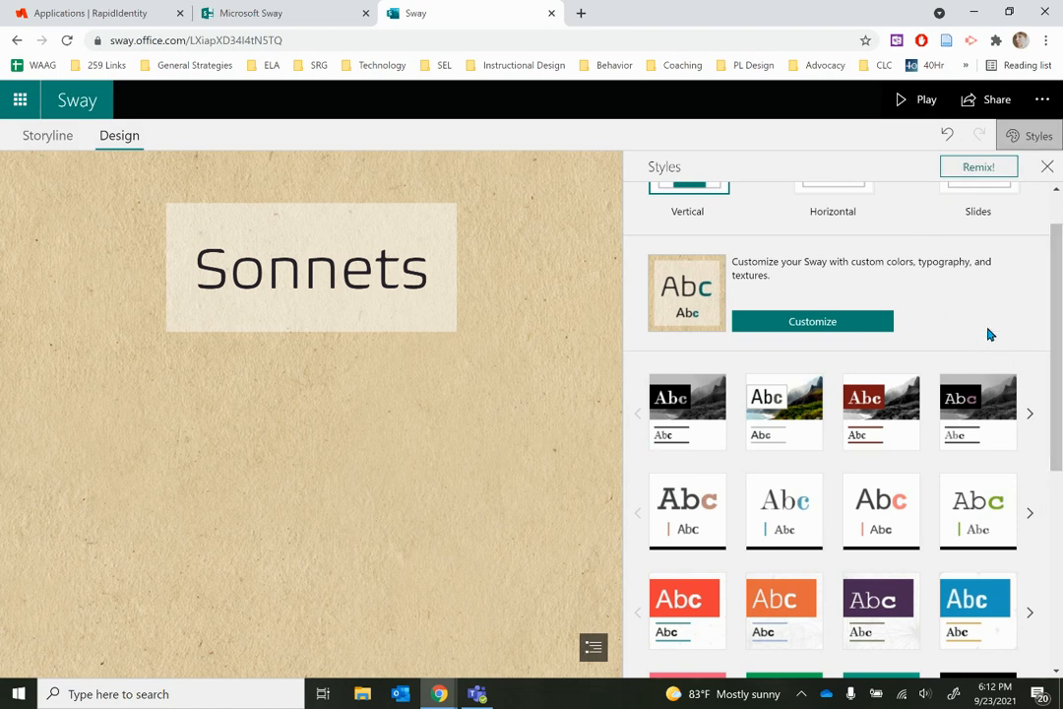
{"action": "left_click", "coordinate": [1047, 169]}
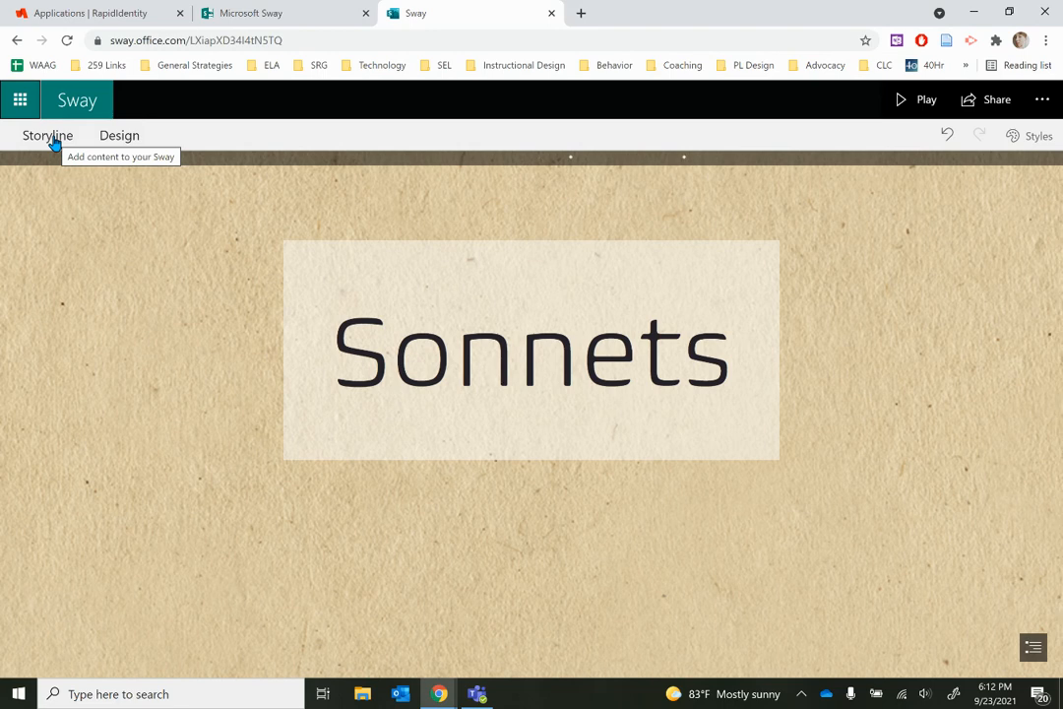
- Play the Sway to preview it as a viewer, and return to editing in the Storyline
{"action": "left_click", "coordinate": [914, 104]}
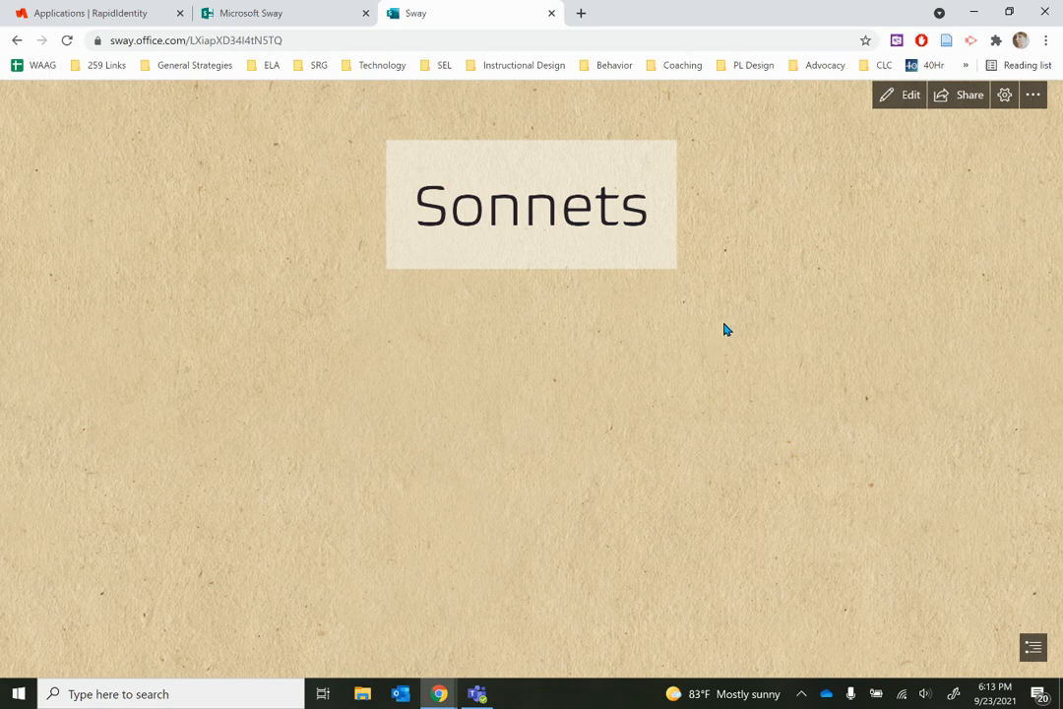
{"action": "left_click", "coordinate": [904, 99]}
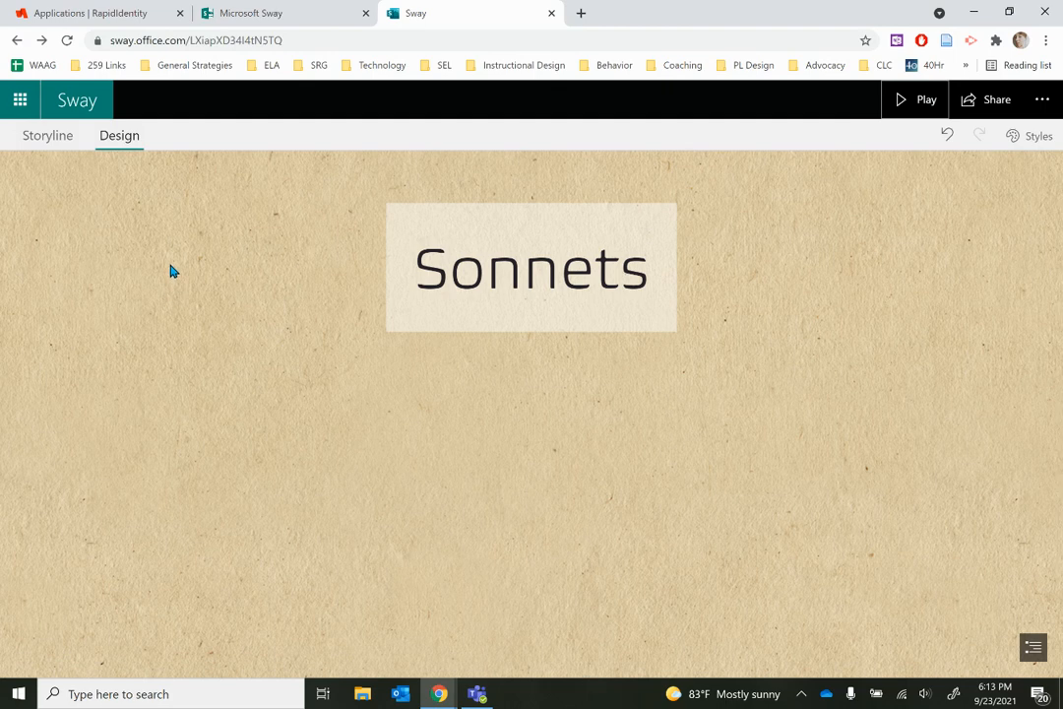
{"action": "left_click", "coordinate": [130, 144]}
{"action": "left_click", "coordinate": [39, 143]}
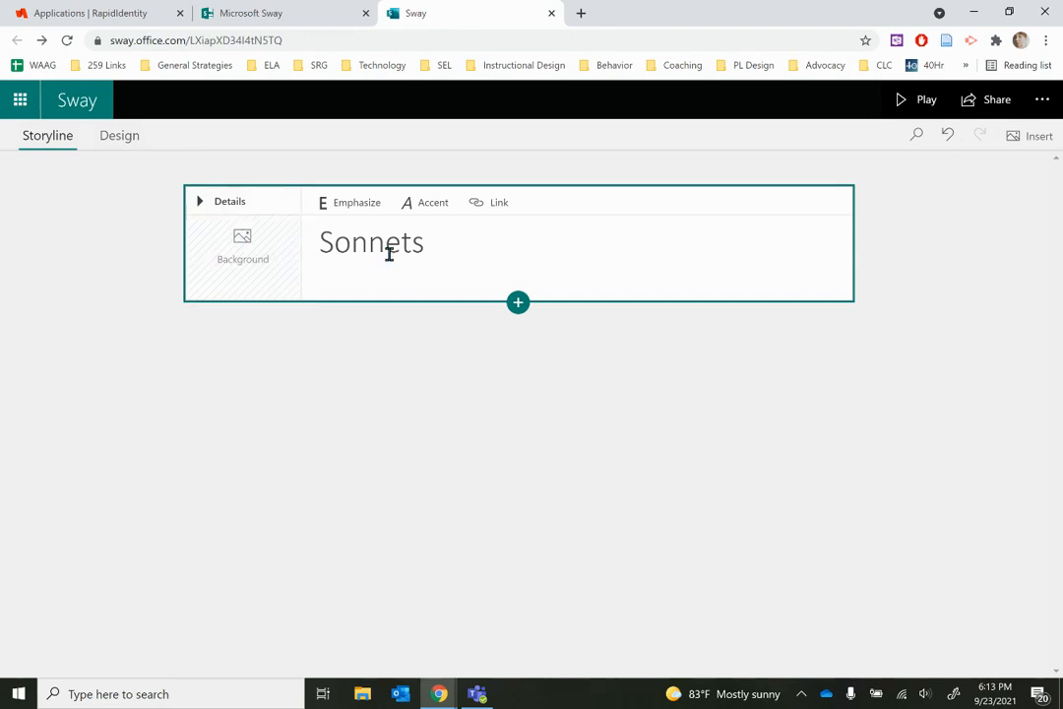
- Expand the title card's details to view its title, background and logo options, and collapse them
{"action": "left_click", "coordinate": [201, 203]}
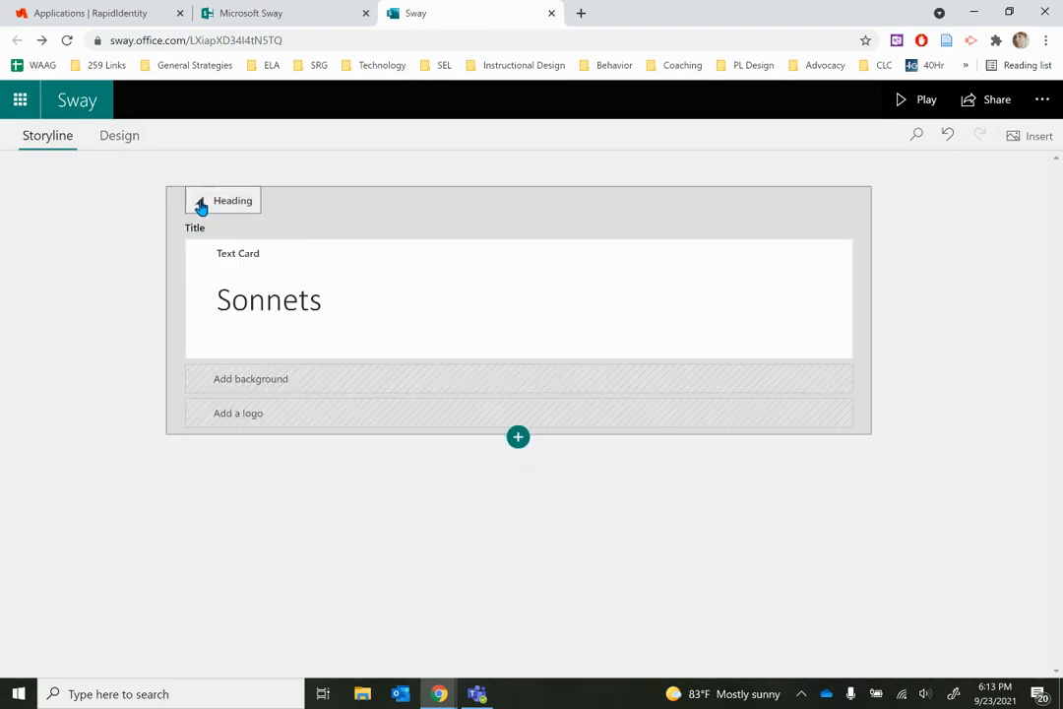
{"action": "left_click", "coordinate": [203, 204]}
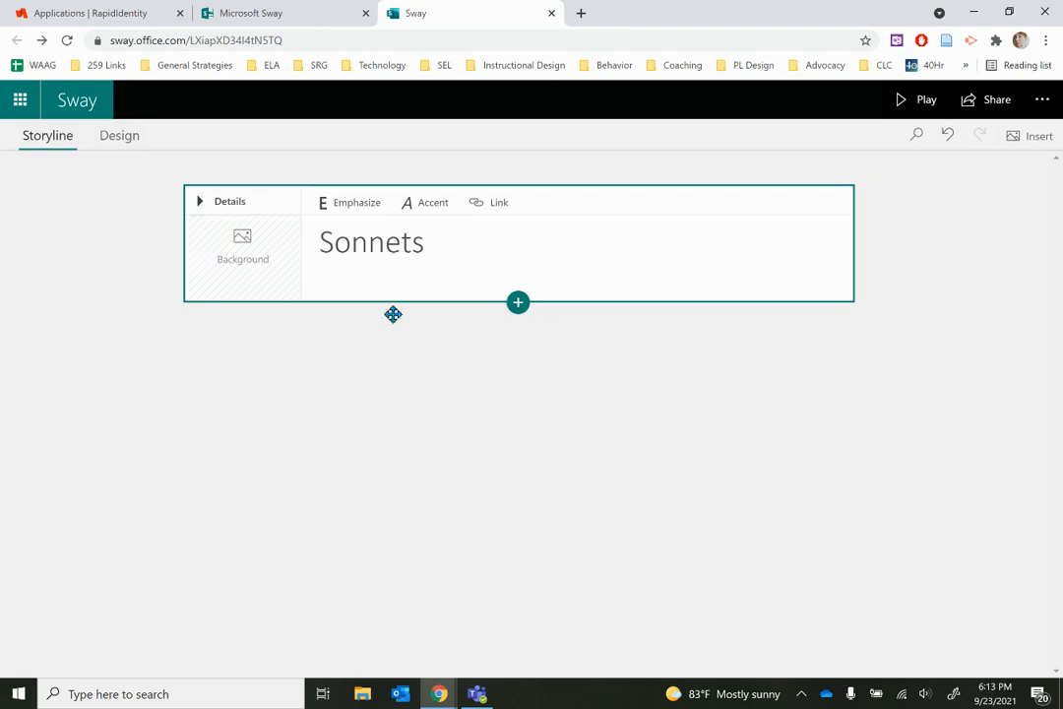
- Add the red ornamental letter I image from the suggested Sonnets search as the title card's background
{"action": "left_click", "coordinate": [276, 266]}
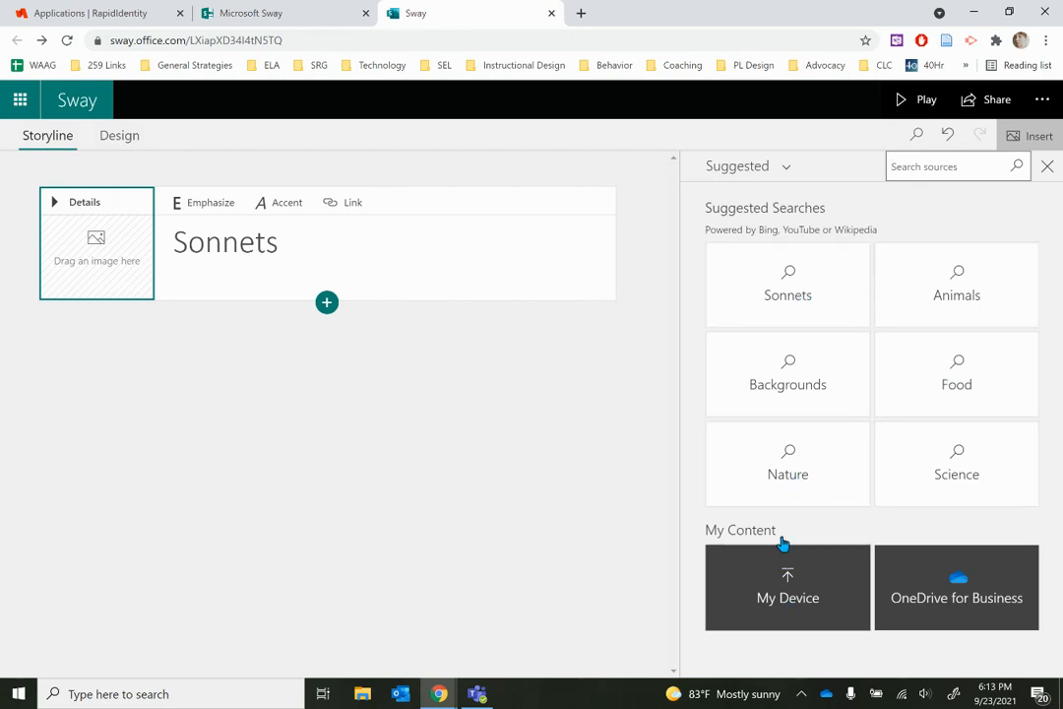
{"action": "left_click", "coordinate": [786, 170]}
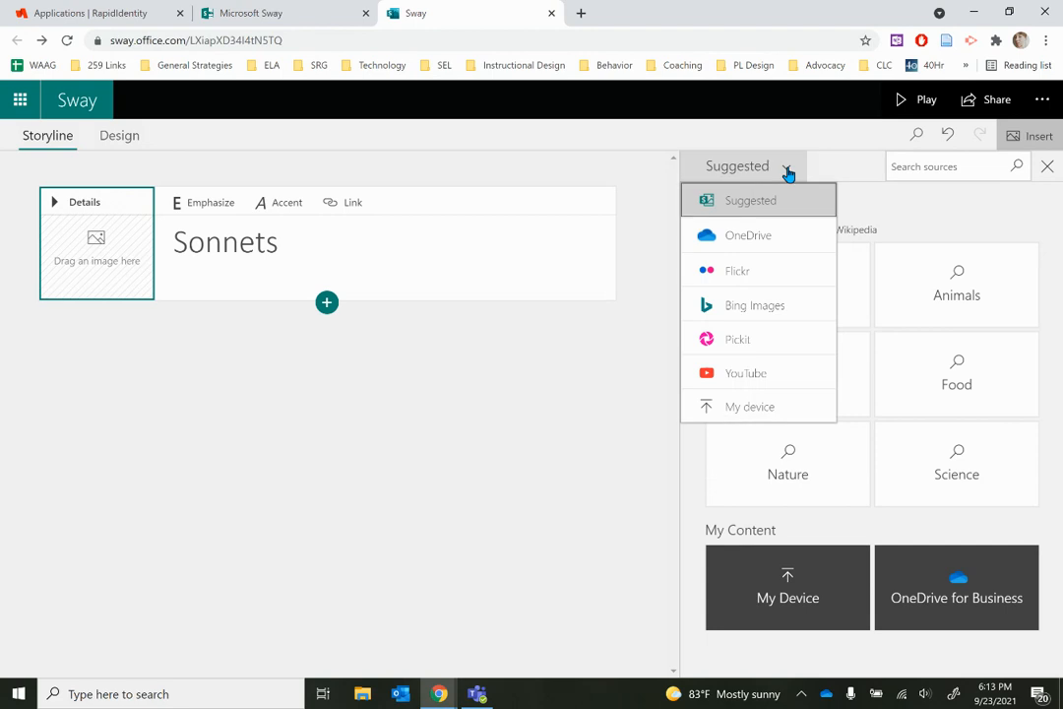
{"action": "left_click", "coordinate": [787, 170]}
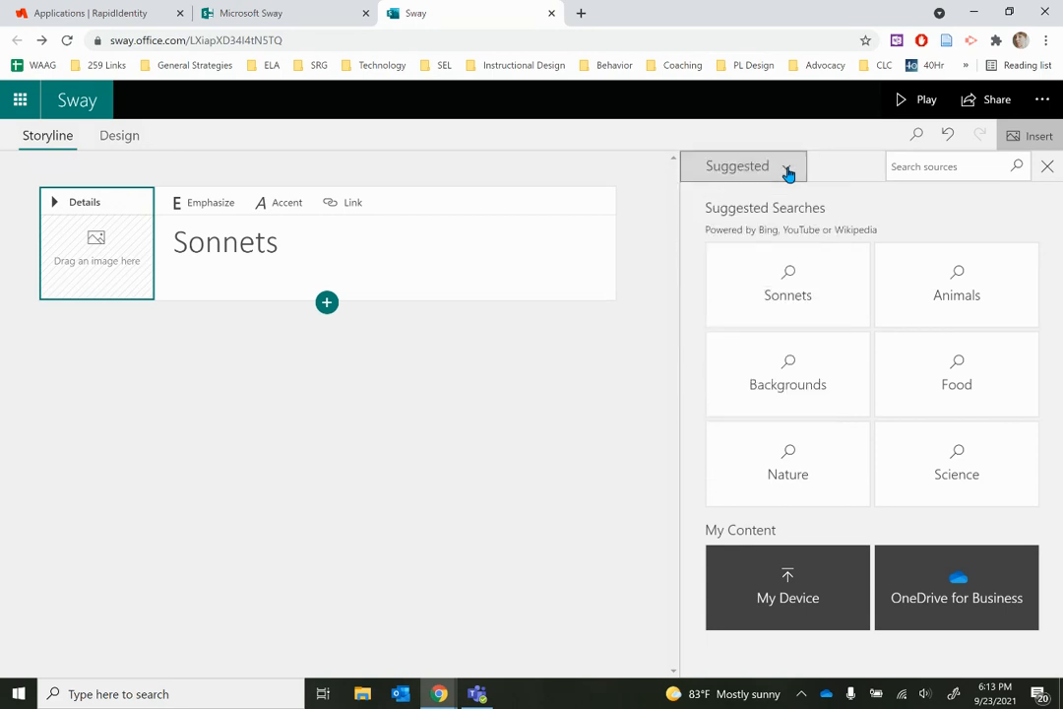
{"action": "left_click", "coordinate": [784, 298]}
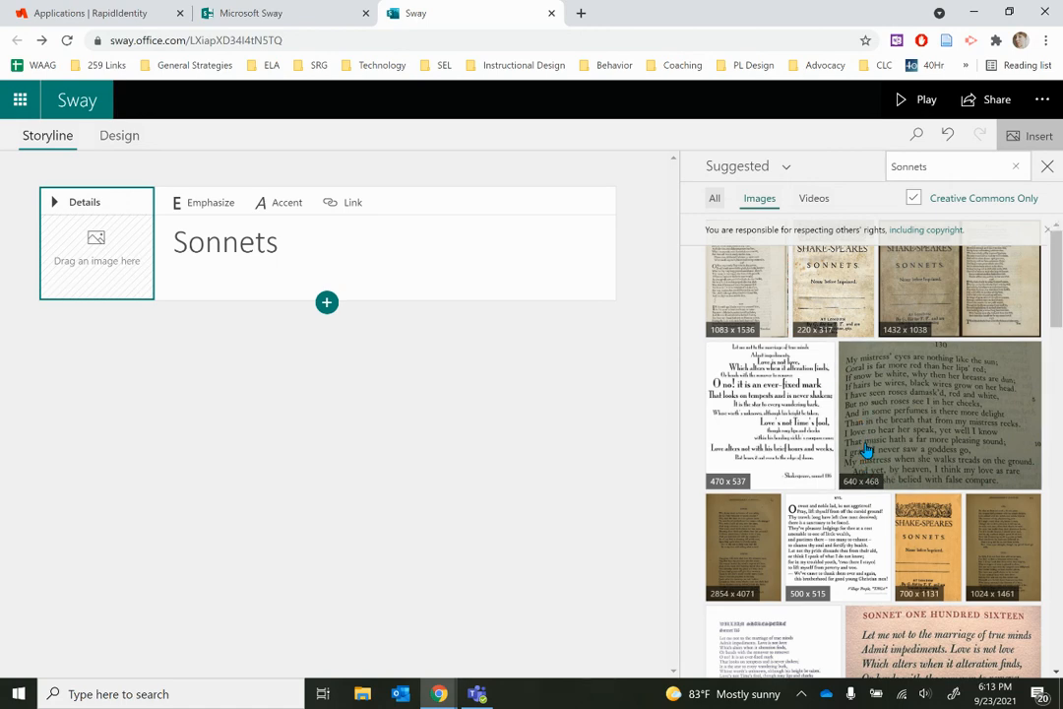
{"action": "scroll", "coordinate": [876, 433], "scroll_direction": "down", "scroll_amount": 3}
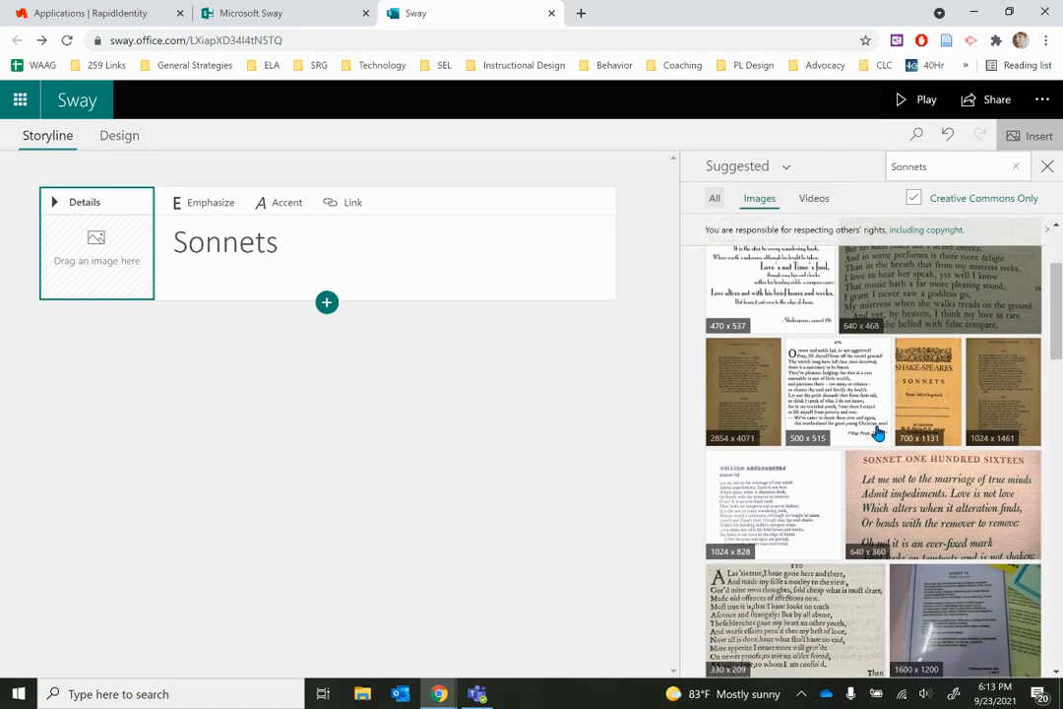
{"action": "scroll", "coordinate": [876, 433], "scroll_direction": "down", "scroll_amount": 5}
{"action": "scroll", "coordinate": [876, 433], "scroll_direction": "down", "scroll_amount": 6}
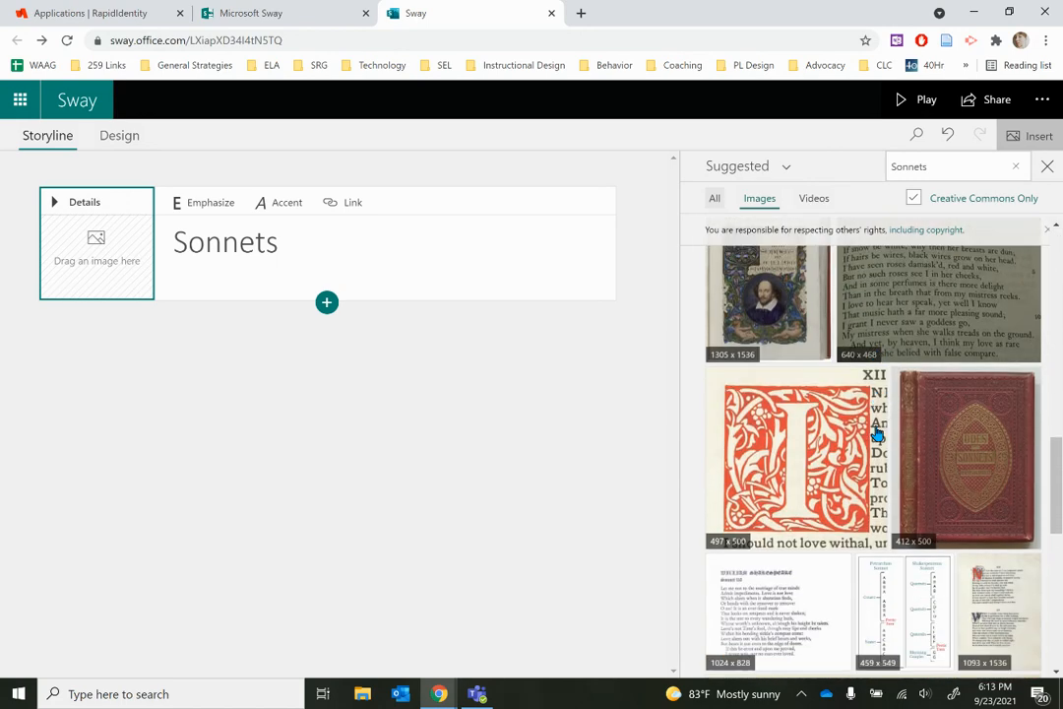
{"action": "left_click", "coordinate": [809, 390]}
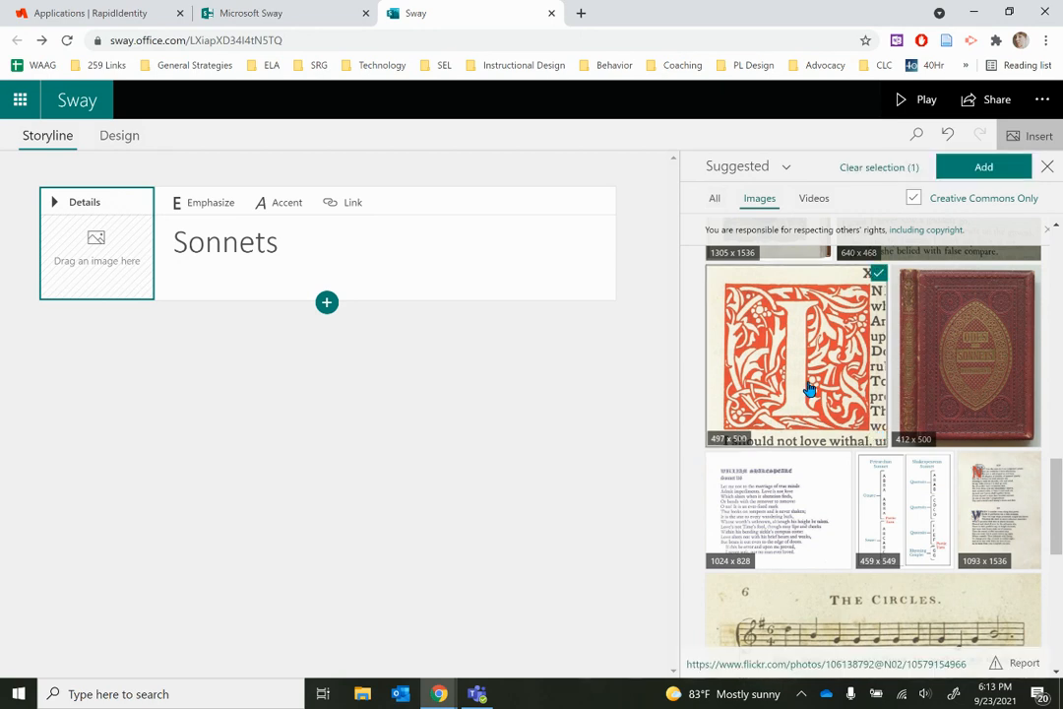
{"action": "left_click", "coordinate": [984, 170]}
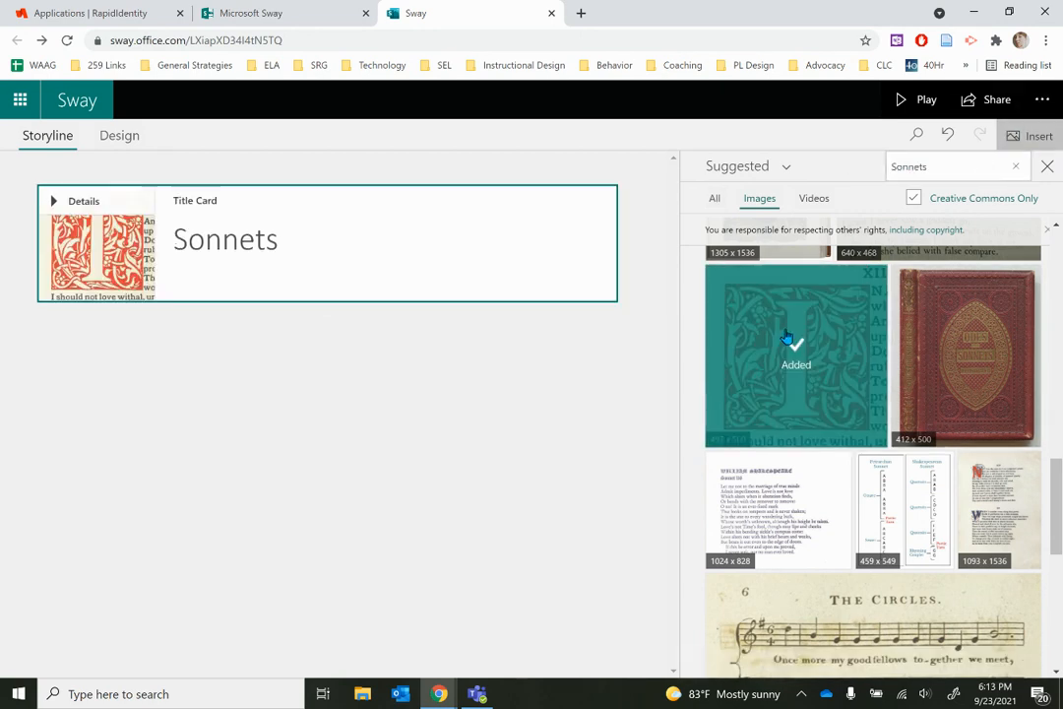
{"action": "left_click", "coordinate": [1047, 167]}
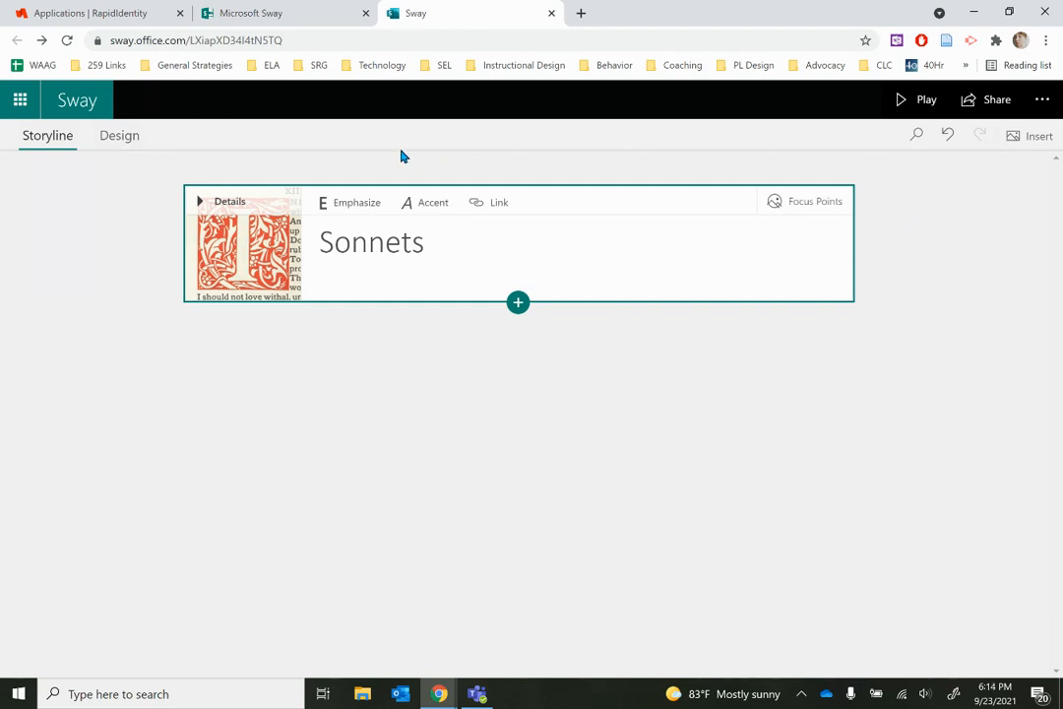
- View the title page with its background image in the design view, and return to the Storyline
{"action": "left_click", "coordinate": [123, 138]}
{"action": "scroll", "coordinate": [760, 402], "scroll_direction": "down", "scroll_amount": 5}
{"action": "scroll", "coordinate": [760, 402], "scroll_direction": "down", "scroll_amount": 3}
{"action": "scroll", "coordinate": [759, 403], "scroll_direction": "up", "scroll_amount": 8}
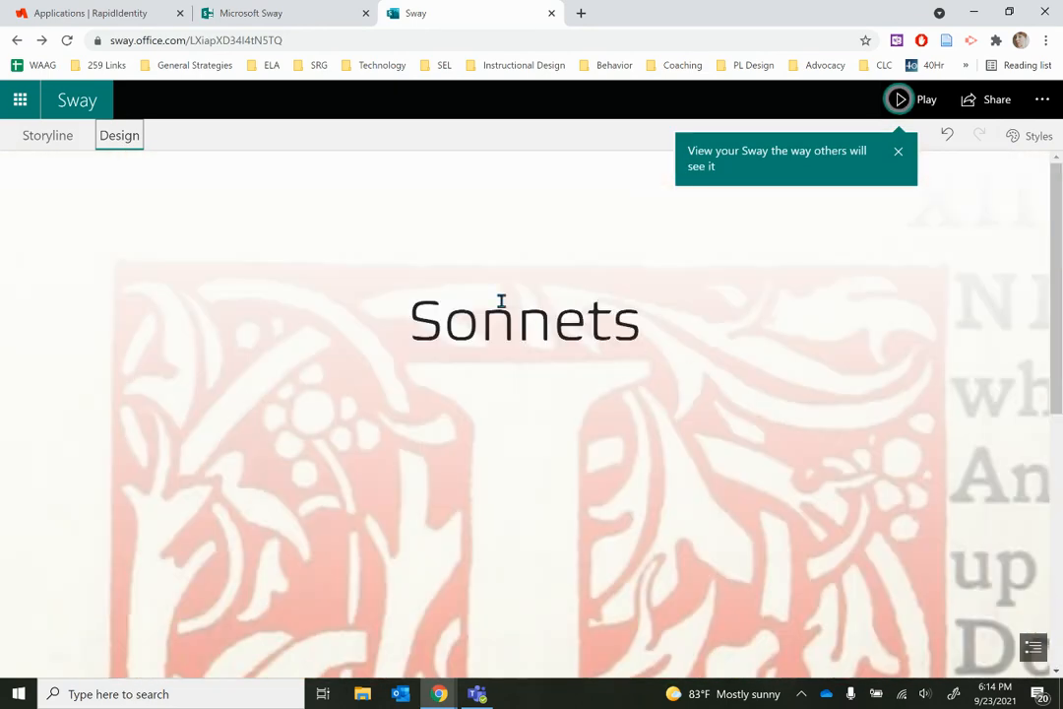
{"action": "left_click", "coordinate": [39, 139]}
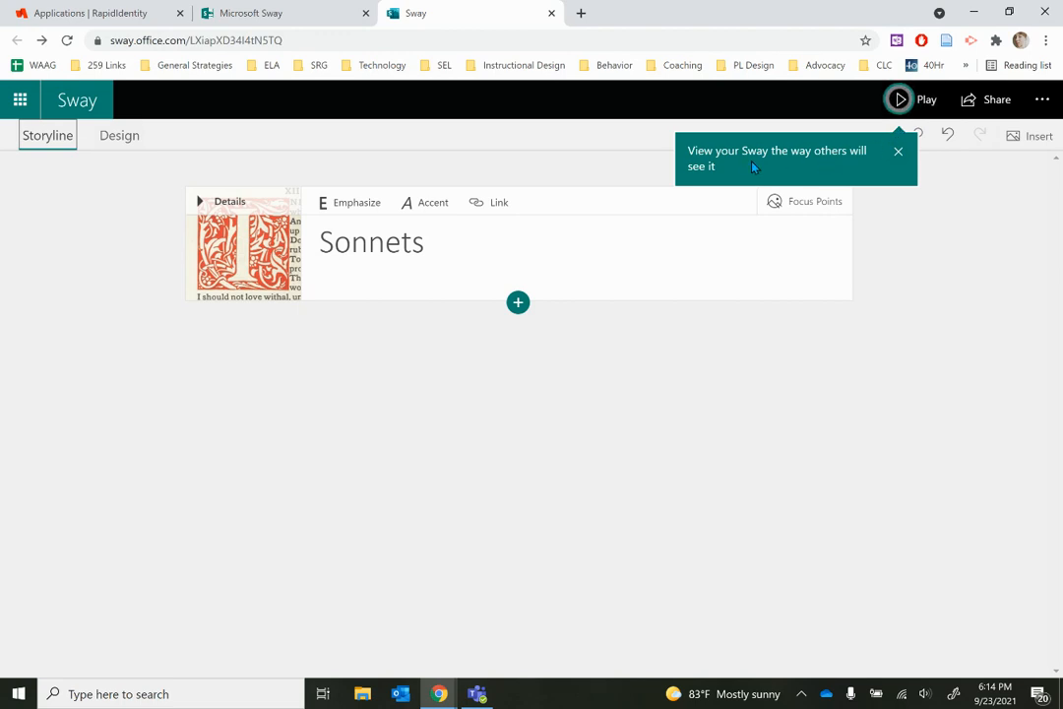
- Dismiss the tip, play the Sway to preview it as a viewer, and return to editing
{"action": "left_click", "coordinate": [897, 151]}
{"action": "left_click", "coordinate": [911, 104]}
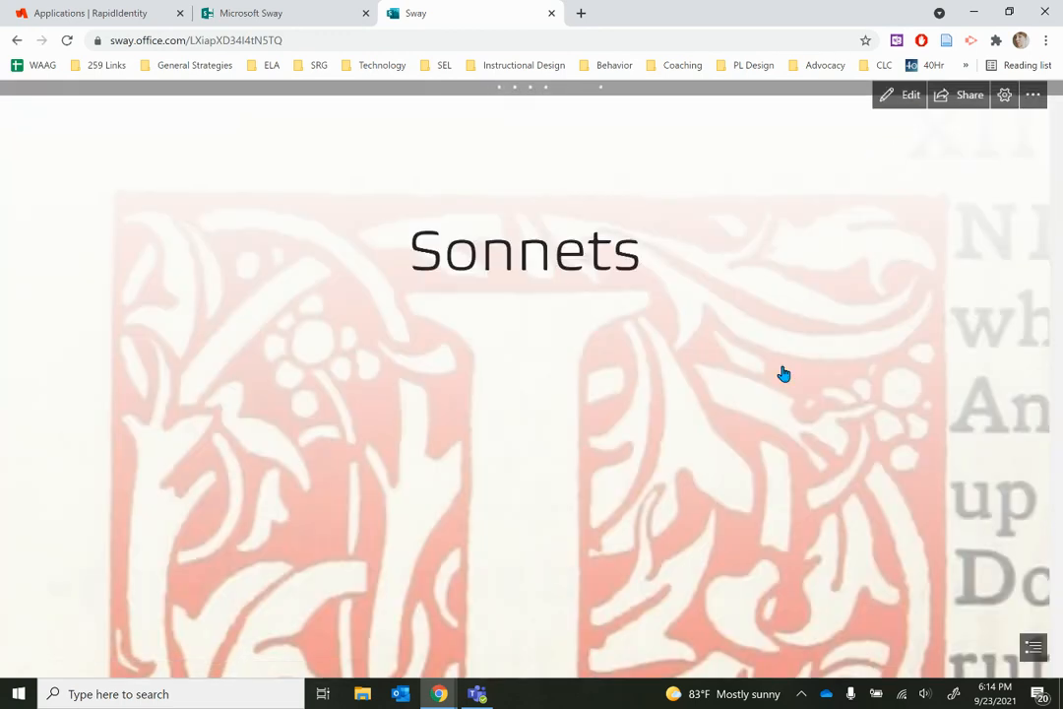
{"action": "scroll", "coordinate": [783, 374], "scroll_direction": "down", "scroll_amount": 5}
{"action": "scroll", "coordinate": [784, 375], "scroll_direction": "up", "scroll_amount": 5}
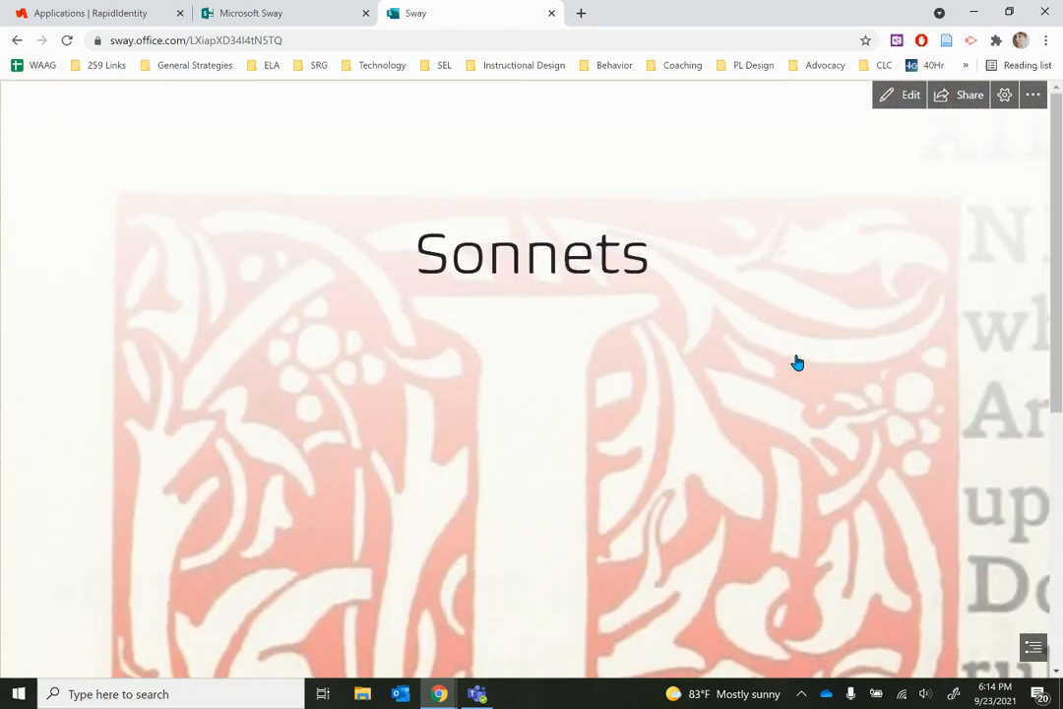
{"action": "left_click", "coordinate": [903, 104]}
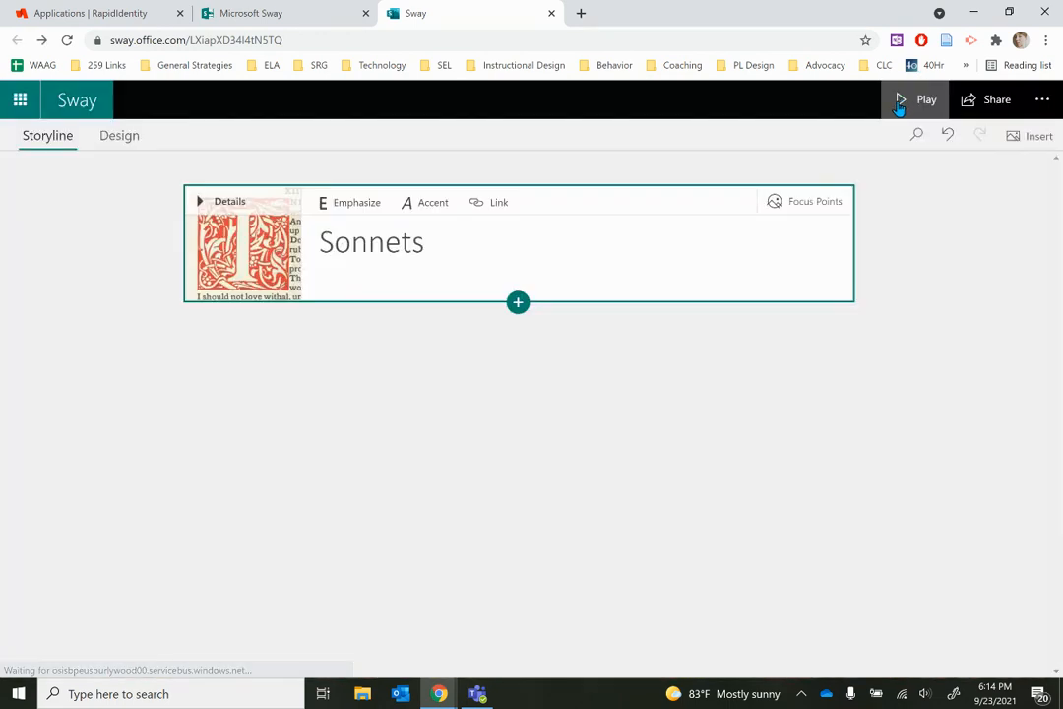
- Try the background image's focus points with "The entire image is important" turned off, and turn it back on
{"action": "left_click", "coordinate": [835, 210]}
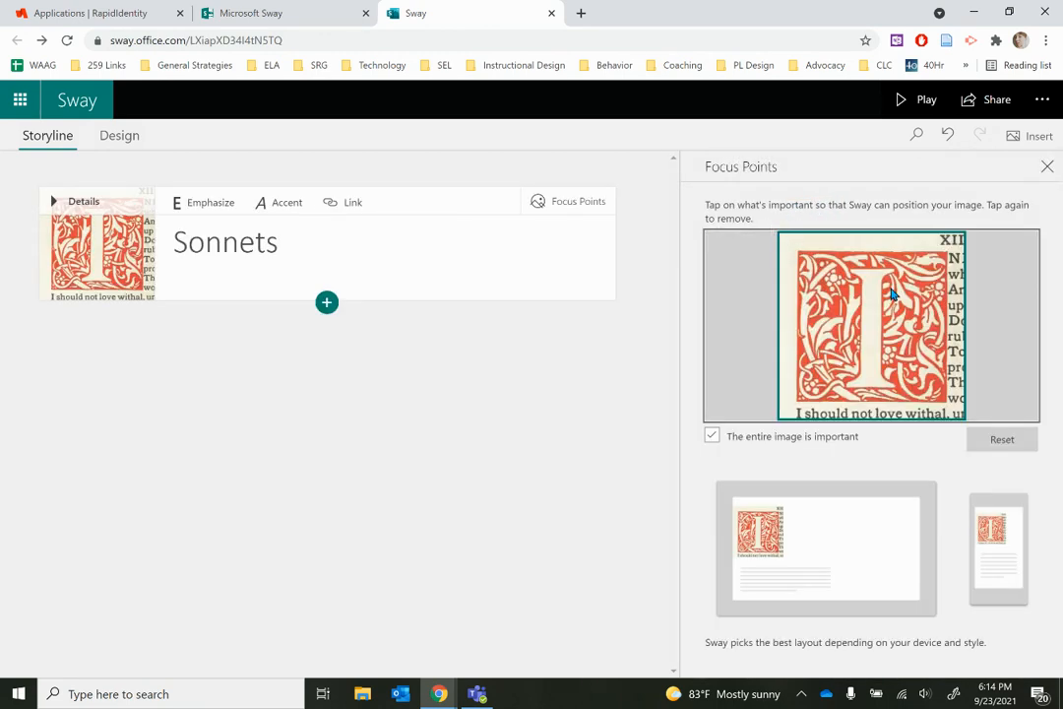
{"action": "left_click", "coordinate": [568, 208]}
{"action": "left_click", "coordinate": [712, 437]}
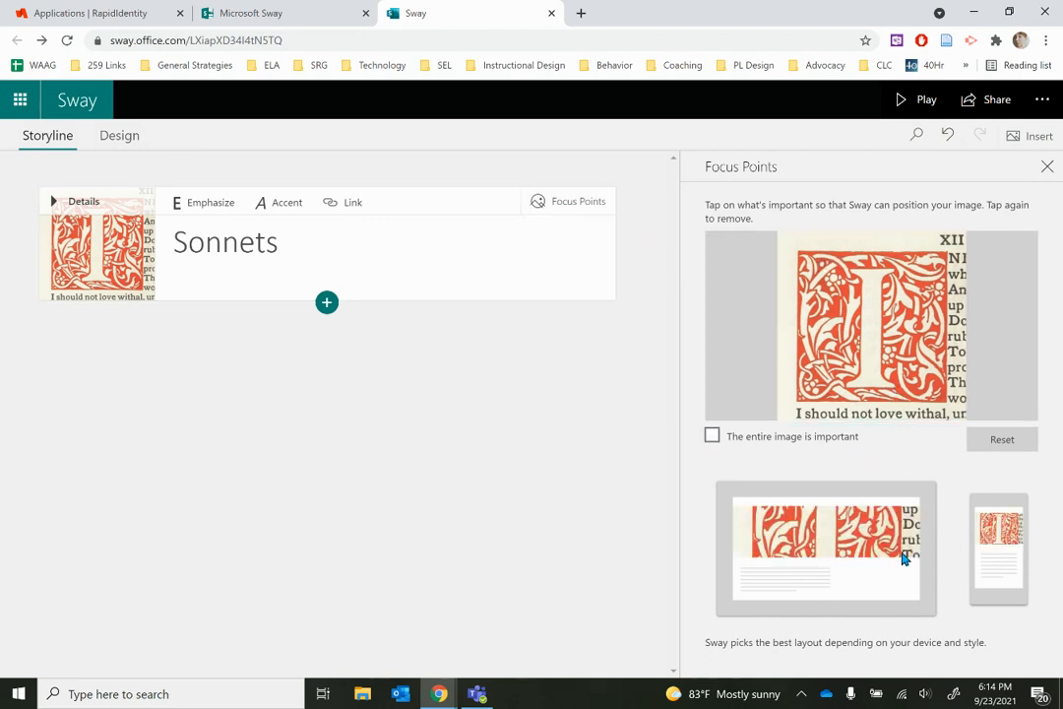
{"action": "left_click", "coordinate": [711, 436]}
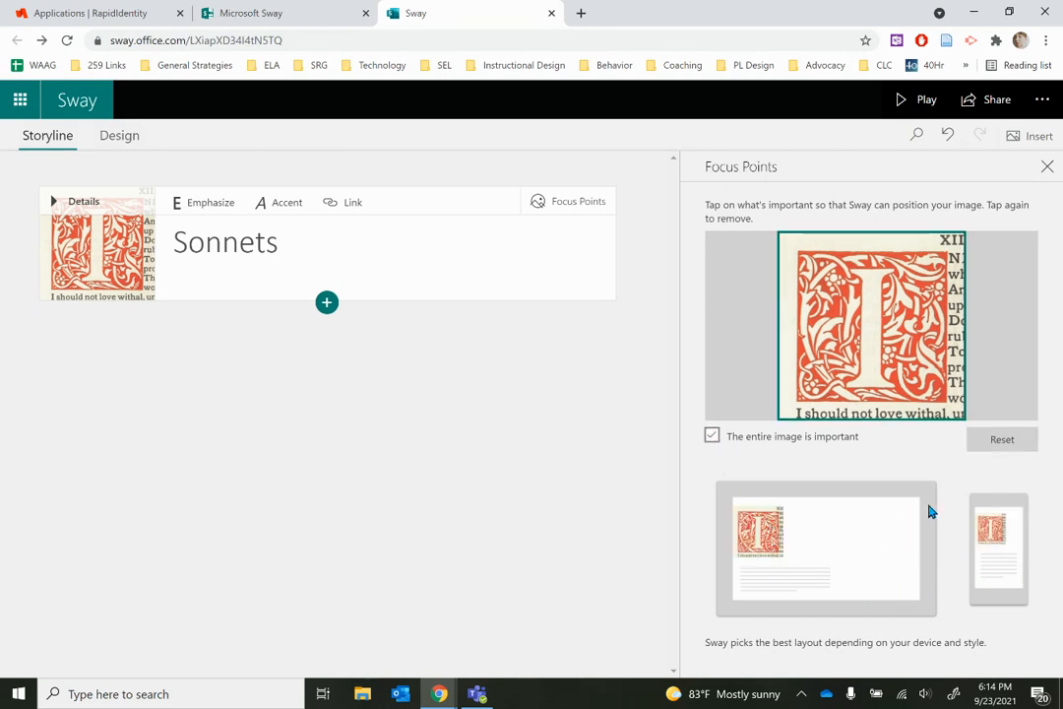
{"action": "left_click_drag", "start_coordinate": [731, 642], "coordinate": [995, 656]}
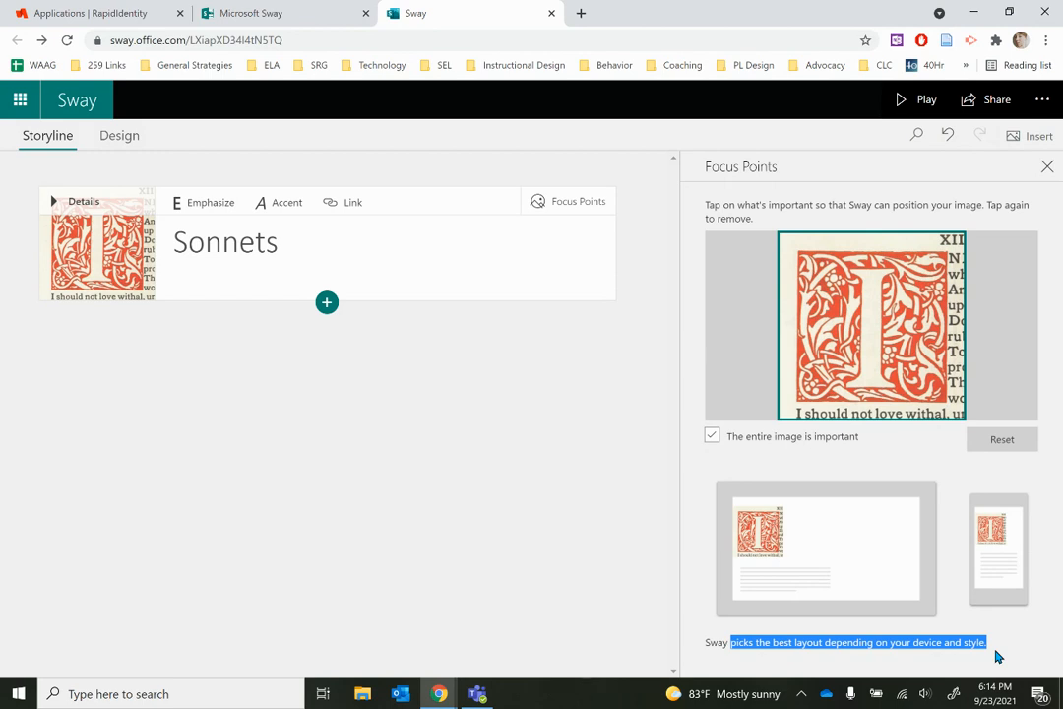
{"action": "left_click", "coordinate": [997, 655]}
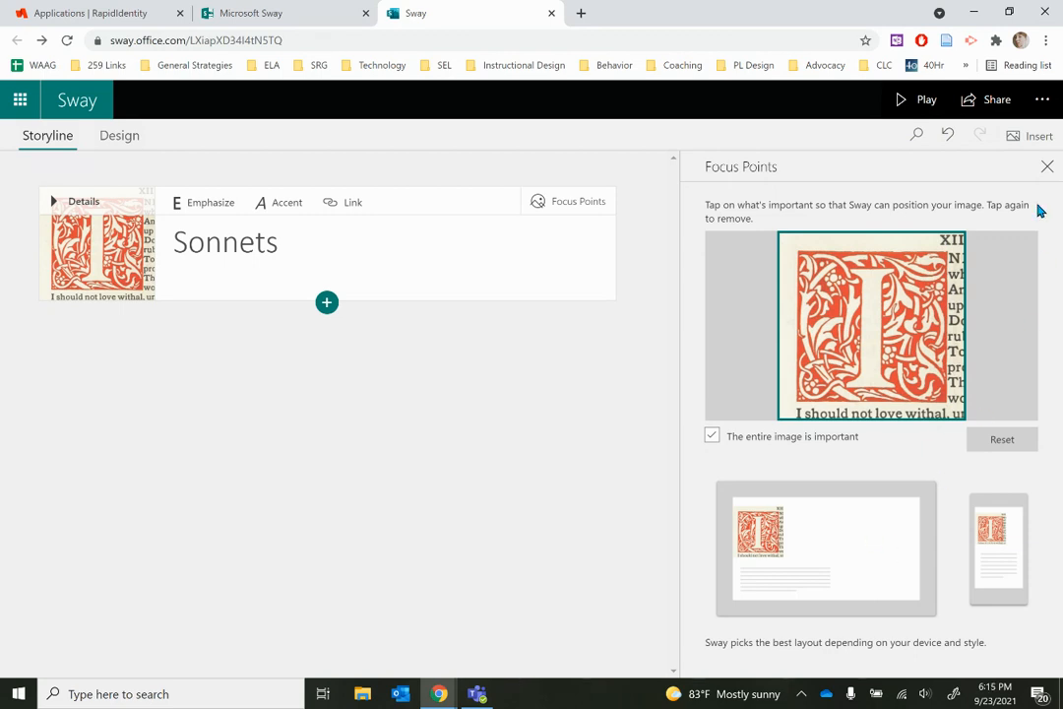
{"action": "left_click", "coordinate": [1048, 167]}
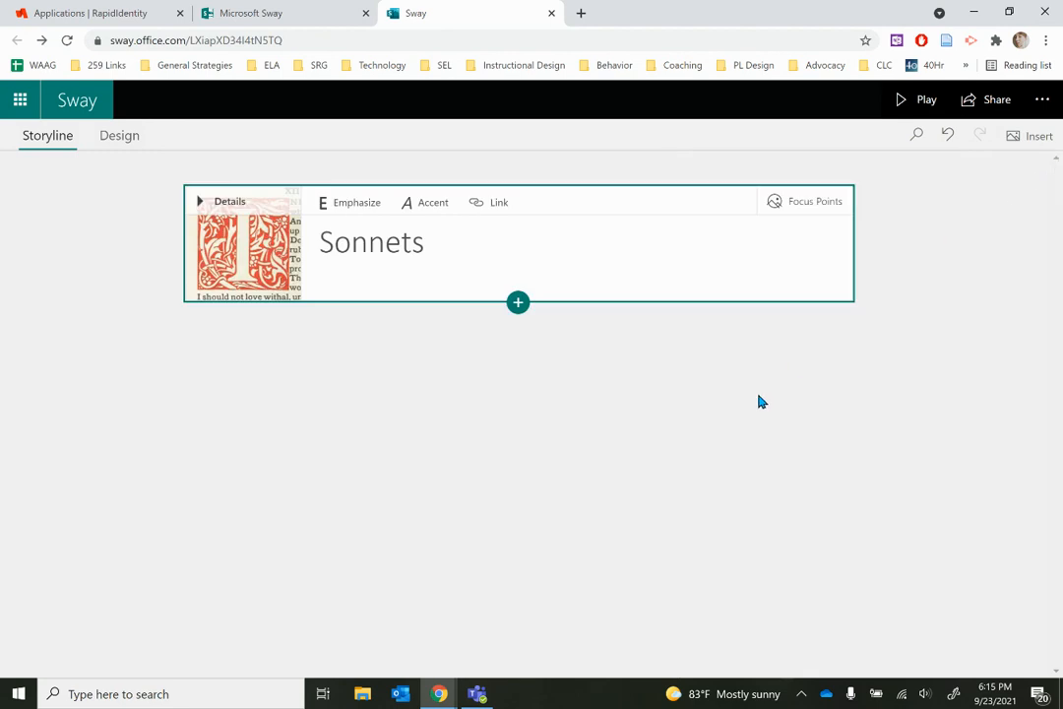
- Open the options for adding content below the title card, and look through the text, media and group types
{"action": "left_click", "coordinate": [518, 304]}
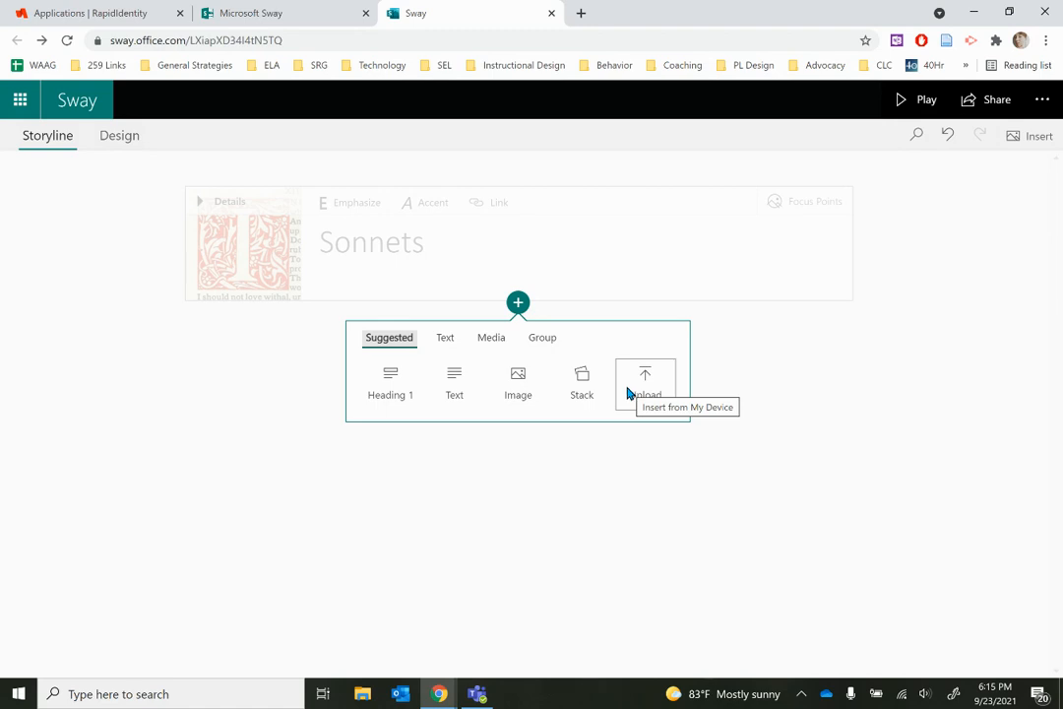
{"action": "left_click", "coordinate": [445, 339]}
{"action": "left_click", "coordinate": [498, 339]}
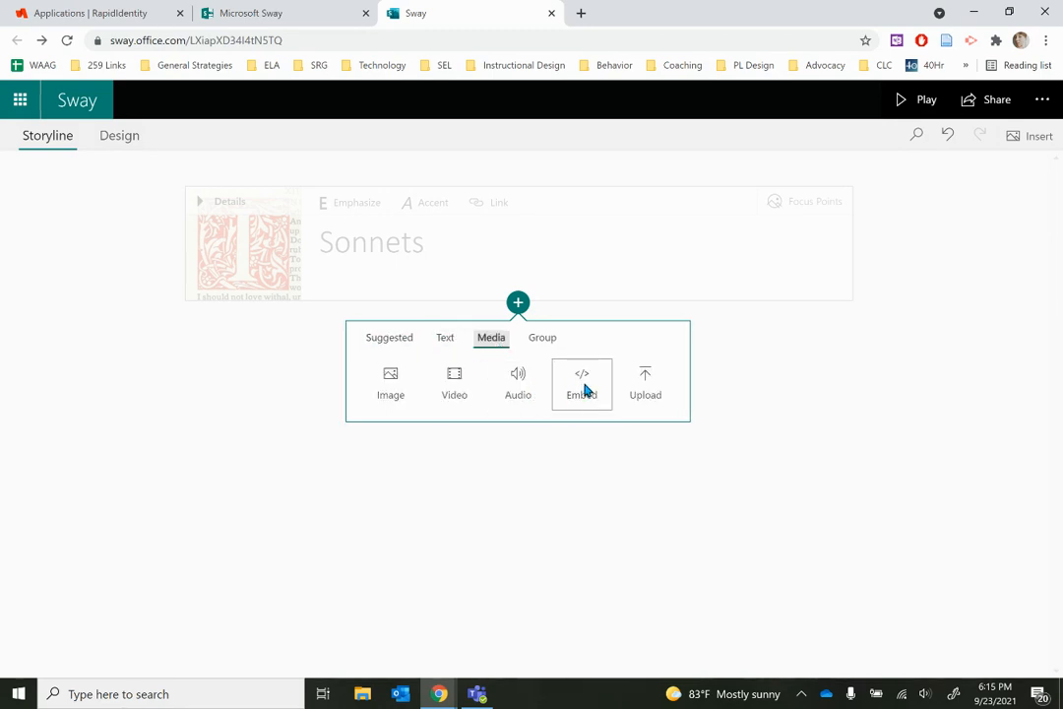
{"action": "left_click", "coordinate": [543, 346]}
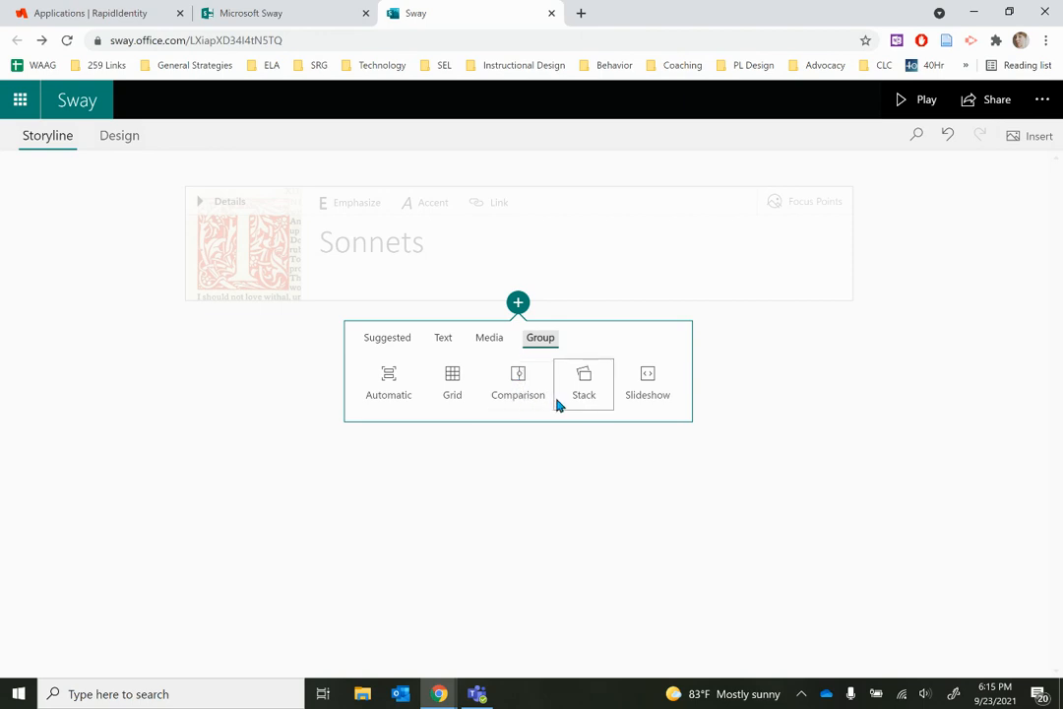
- Add a text card below the title card reading "Sonnets are a very old way of writing poems."
{"action": "left_click", "coordinate": [444, 341]}
{"action": "left_click", "coordinate": [461, 383]}
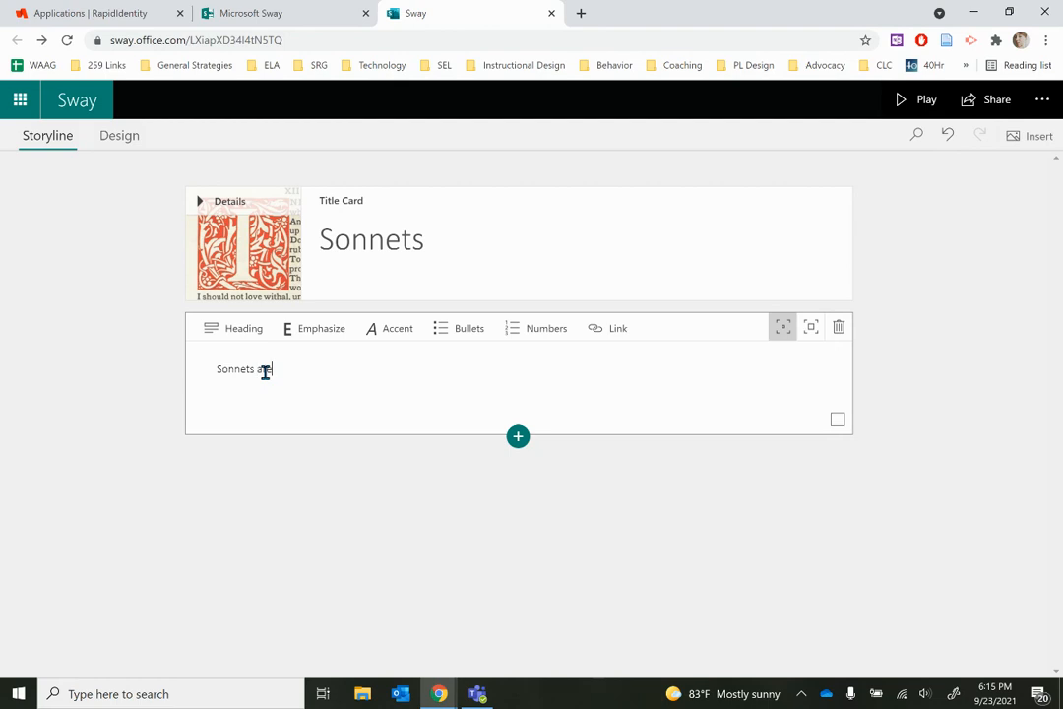
{"action": "type", "text": "Sonnets are a very old way of writing poems."}
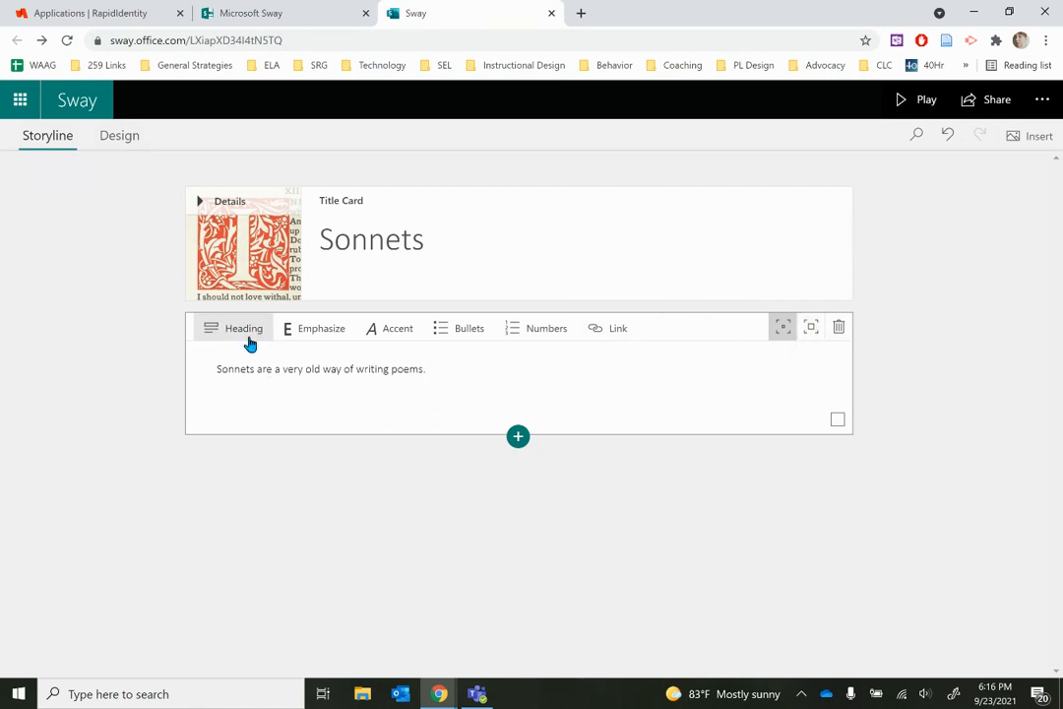
- Select and deselect the text card, and convert its sentence into a heading
{"action": "left_click", "coordinate": [837, 421]}
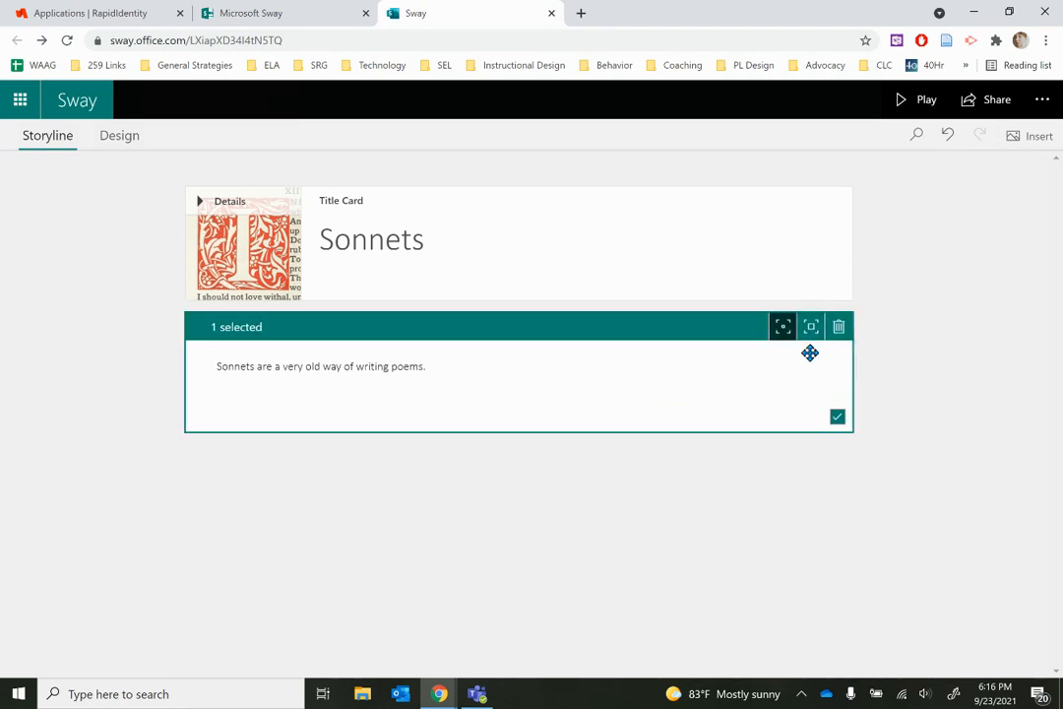
{"action": "left_click", "coordinate": [837, 418]}
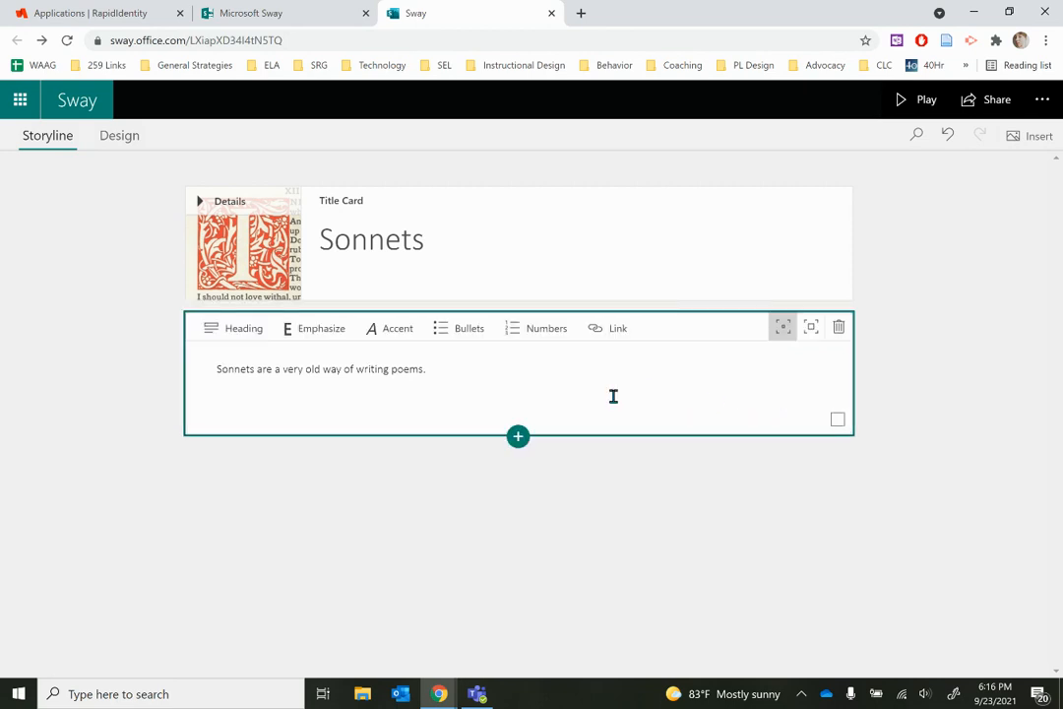
{"action": "left_click", "coordinate": [237, 335]}
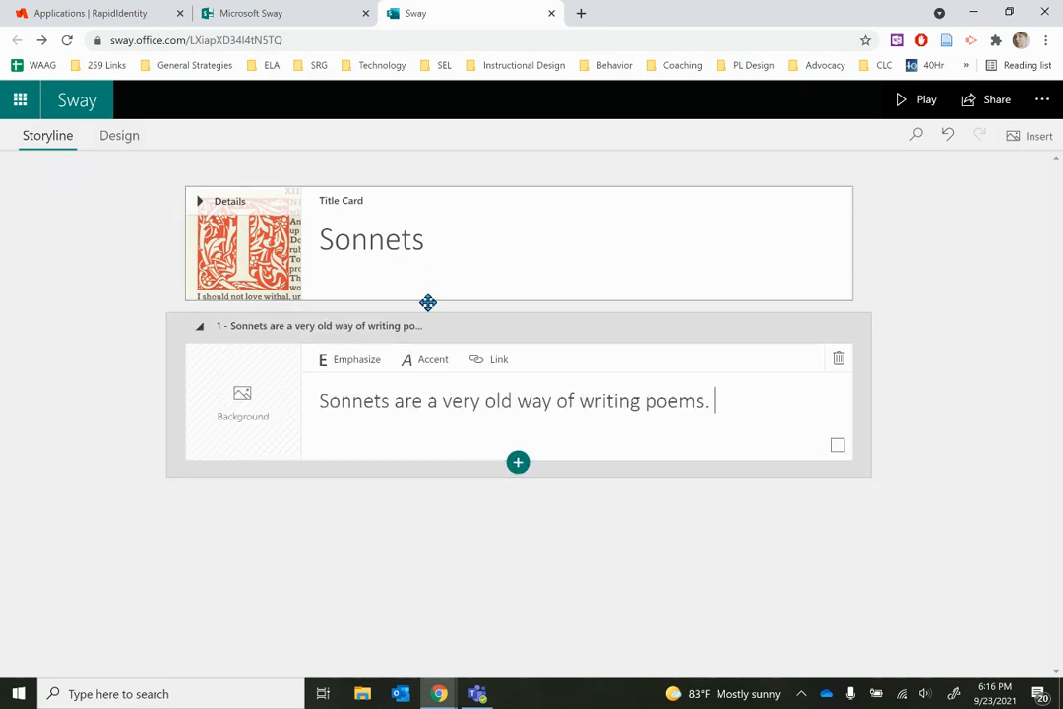
- Collapse and expand the new heading section to show how it folds, and return to its heading text
{"action": "left_click", "coordinate": [205, 330]}
{"action": "left_click", "coordinate": [228, 374]}
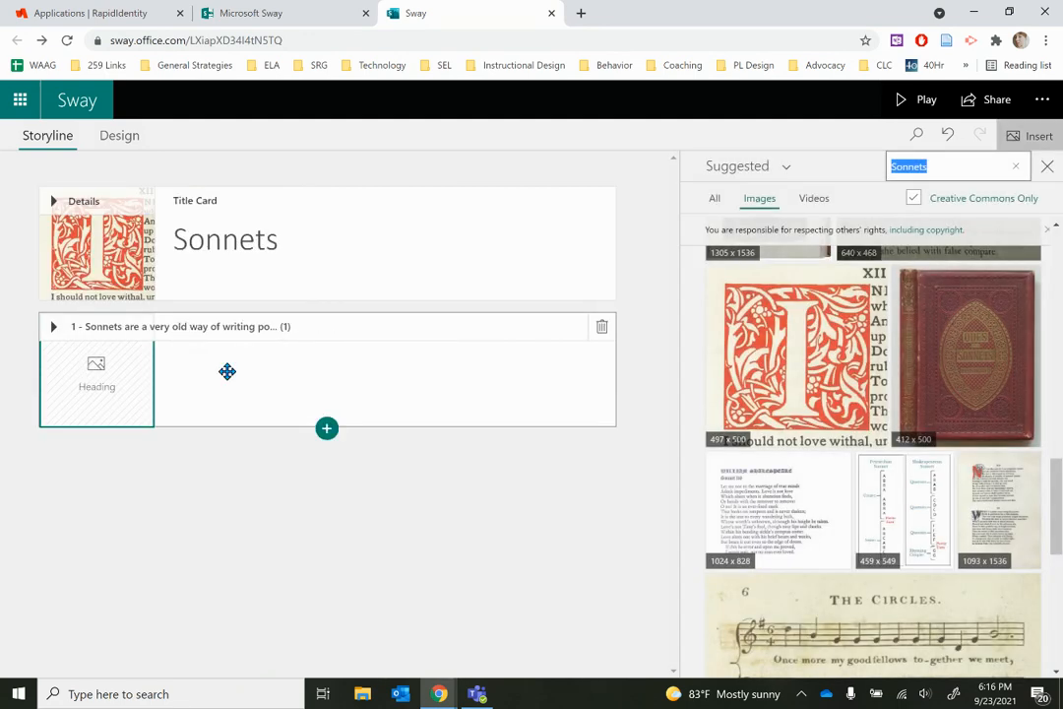
{"action": "left_click", "coordinate": [1047, 166]}
{"action": "left_click", "coordinate": [205, 331]}
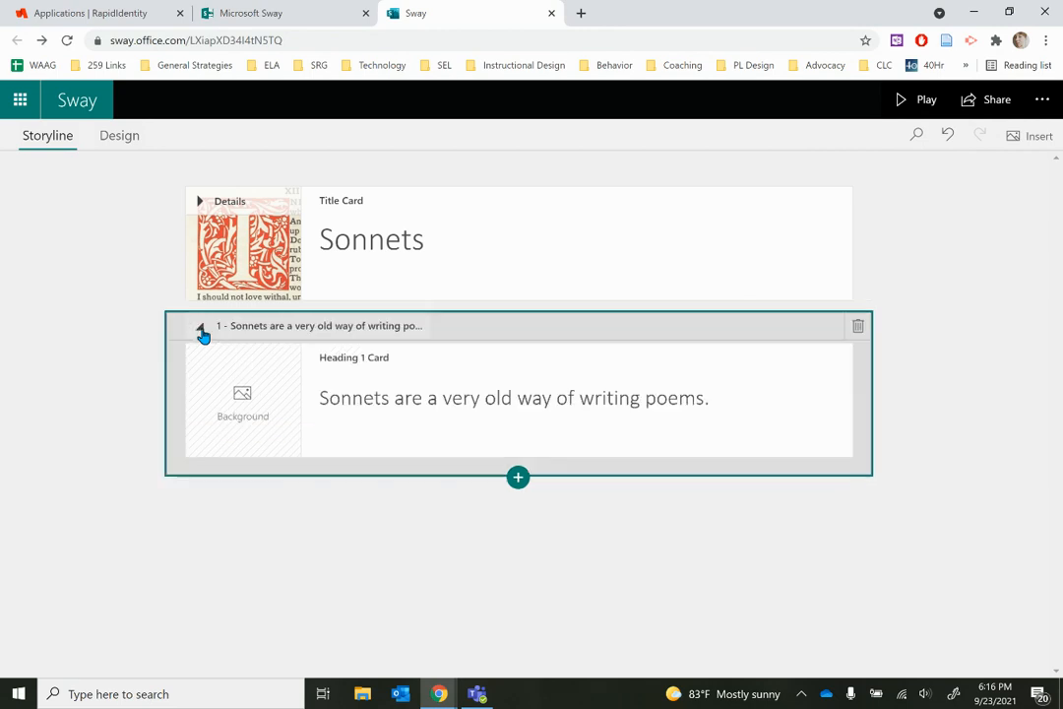
{"action": "left_click", "coordinate": [279, 330]}
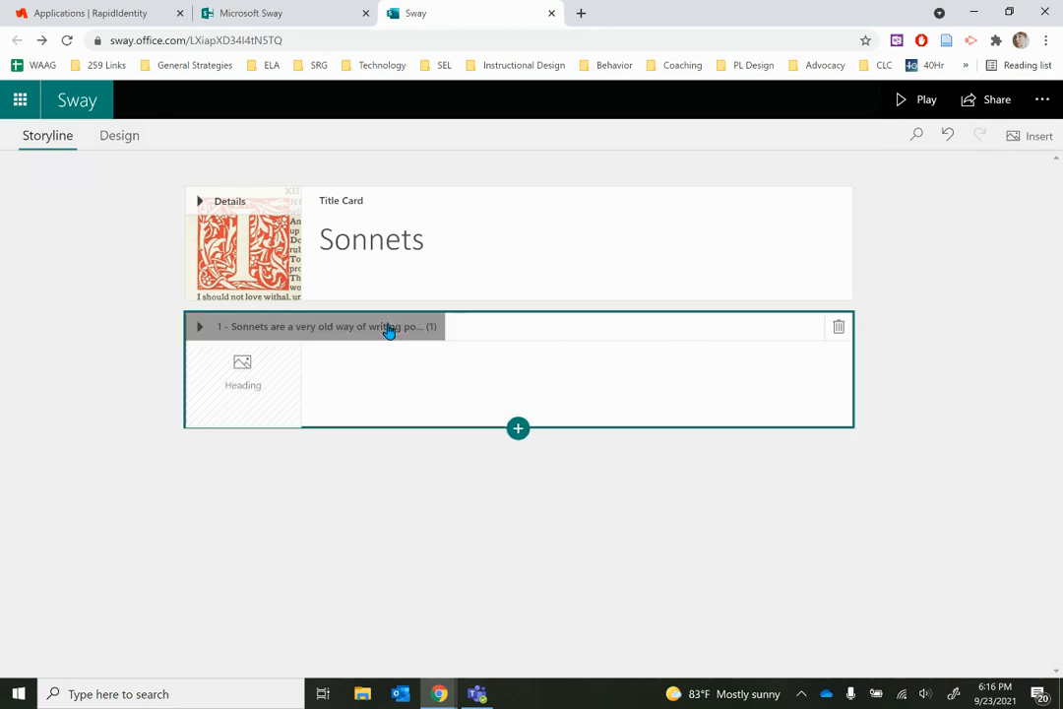
{"action": "left_click", "coordinate": [389, 331]}
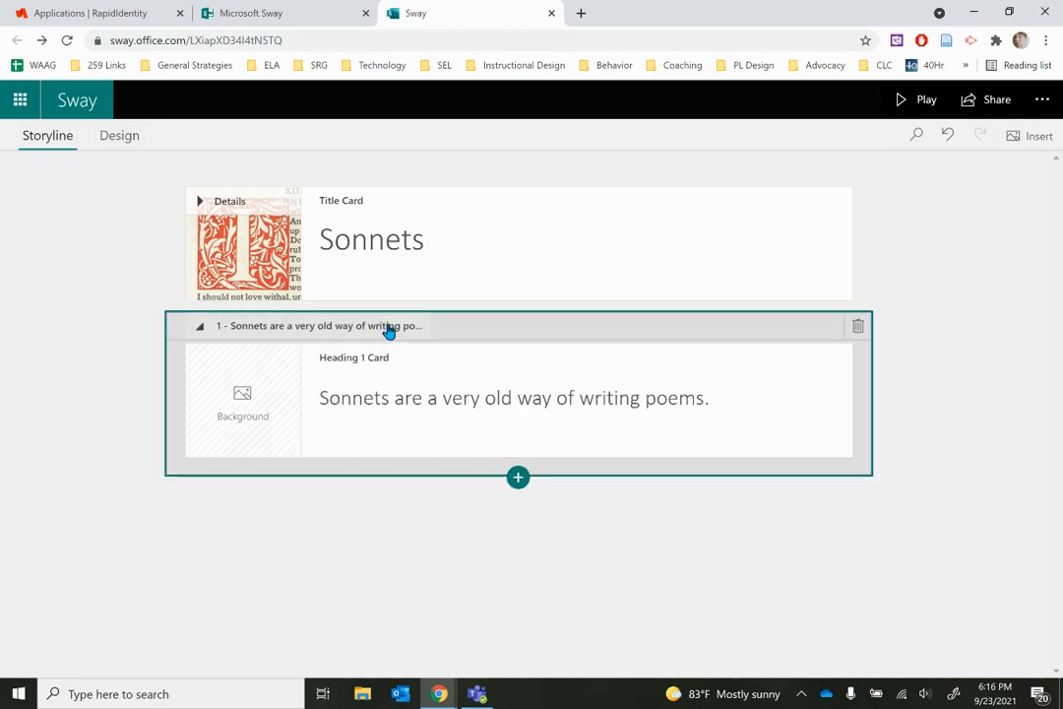
{"action": "left_click", "coordinate": [358, 398]}
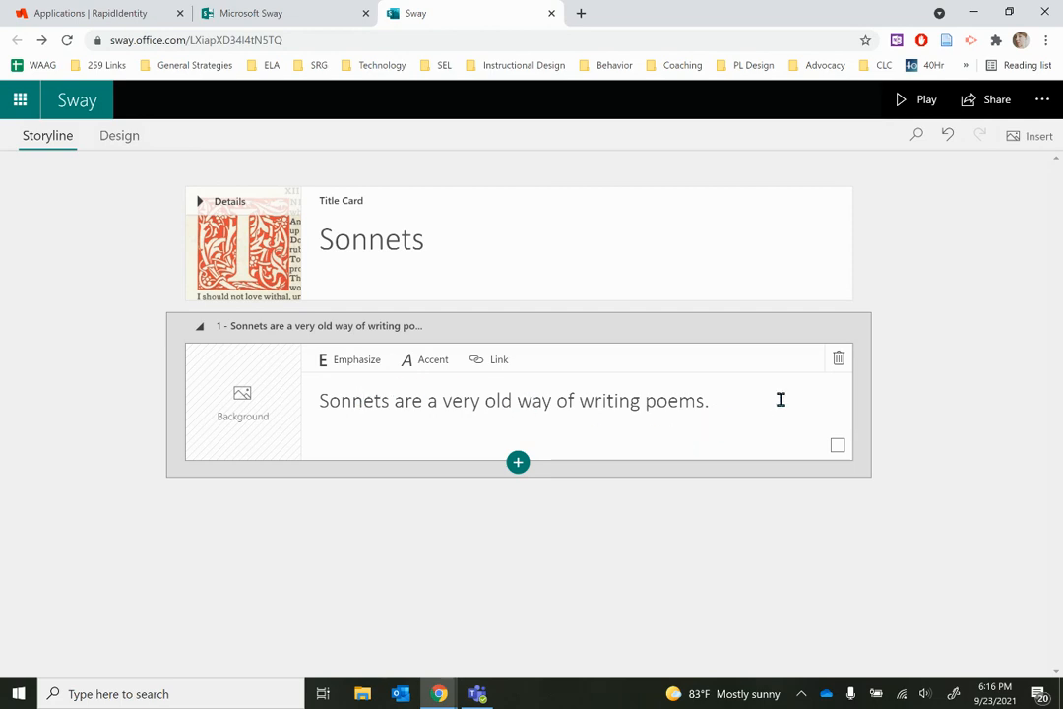
- Delete the heading section and add a new text card below the title card reading "Sonnets are old."
{"action": "left_click", "coordinate": [837, 360]}
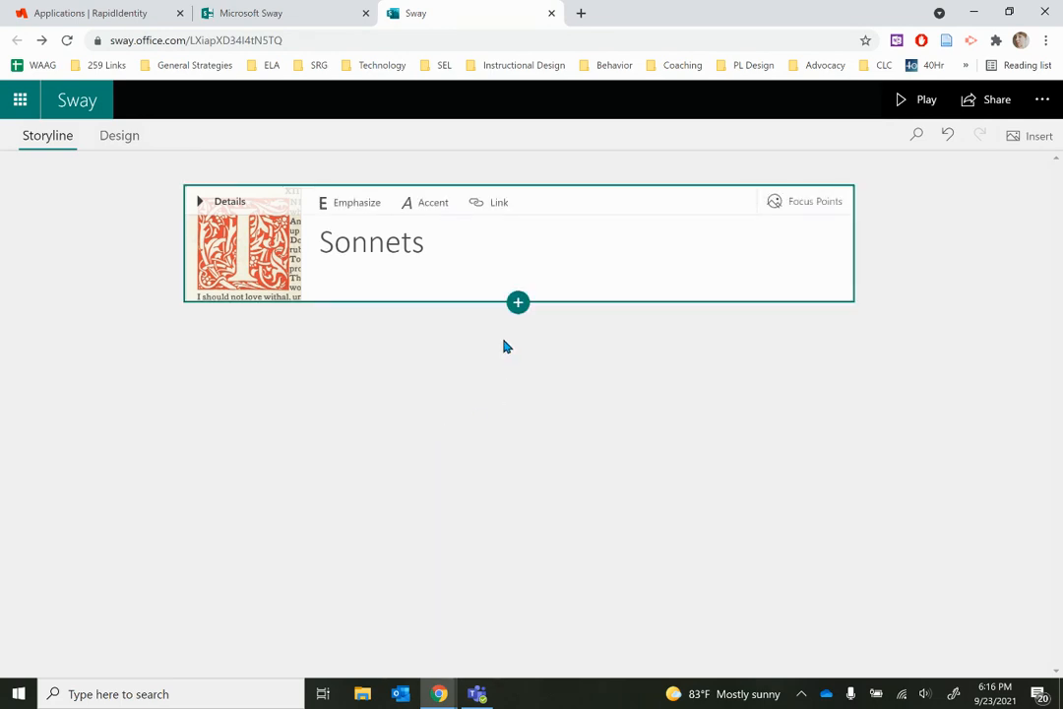
{"action": "left_click", "coordinate": [517, 302]}
{"action": "left_click", "coordinate": [455, 381]}
{"action": "left_click", "coordinate": [356, 384]}
{"action": "type", "text": "Sonnets are old."}
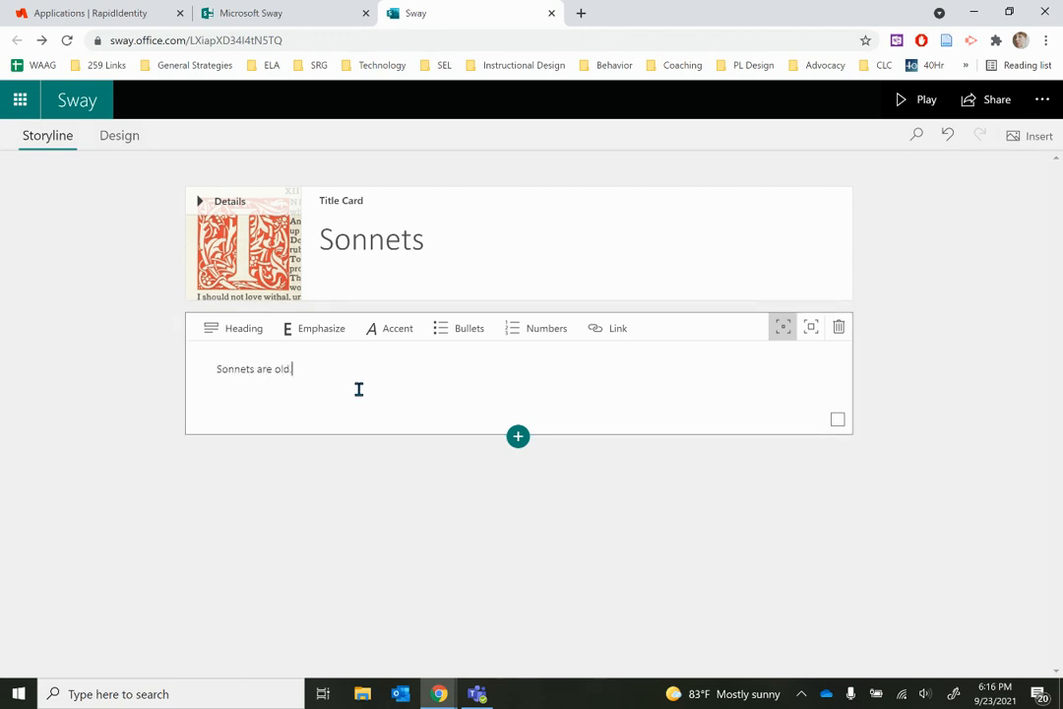
- Apply Emphasize formatting to the whole sentence in the text card
{"action": "left_click", "coordinate": [322, 332]}
{"action": "left_click_drag", "start_coordinate": [295, 369], "coordinate": [237, 369]}
{"action": "left_click", "coordinate": [335, 337]}
{"action": "left_click", "coordinate": [335, 369]}
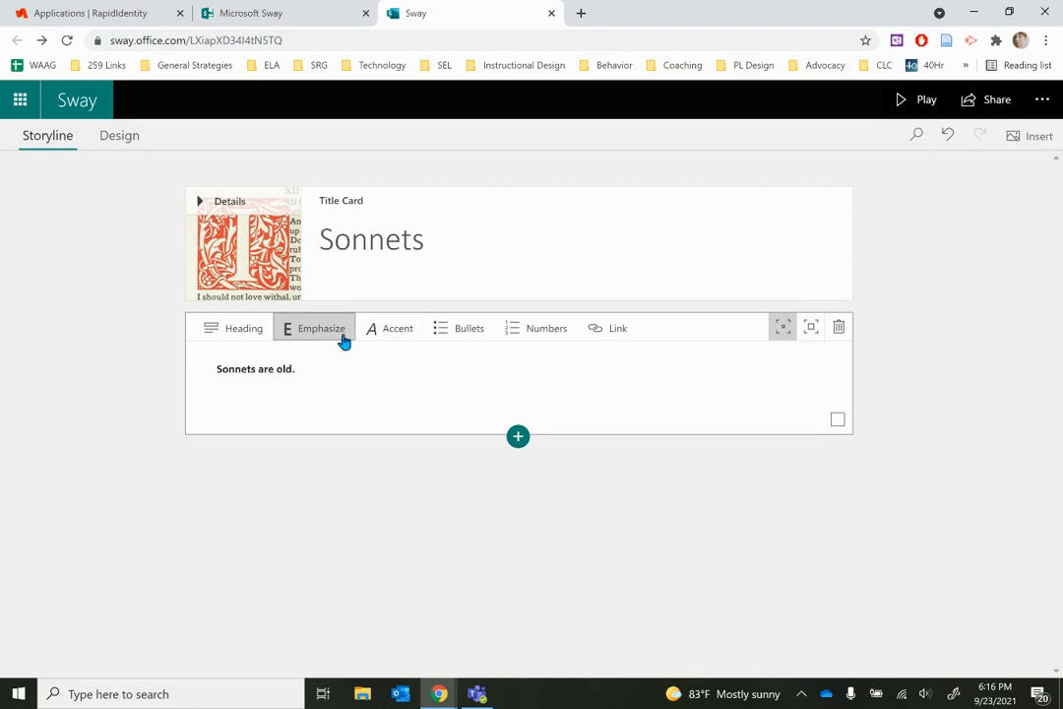
- Format the sentence with Accent alone, and combine Accent with Emphasize on the same text
{"action": "left_click_drag", "start_coordinate": [305, 368], "coordinate": [214, 369]}
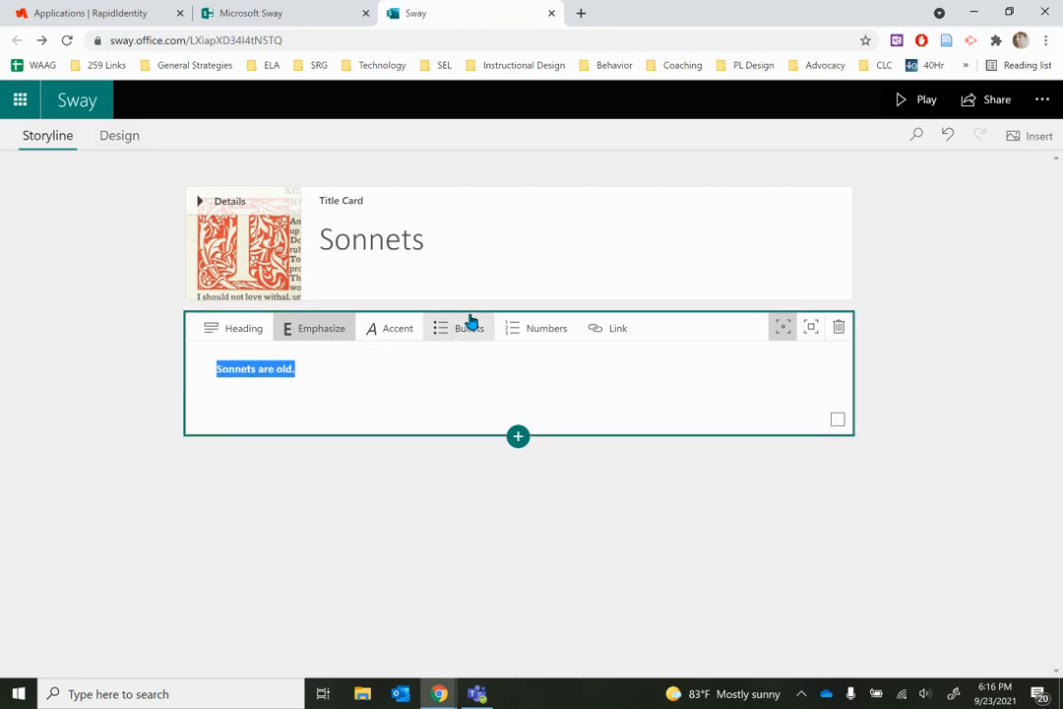
{"action": "left_click", "coordinate": [396, 335]}
{"action": "left_click", "coordinate": [329, 340]}
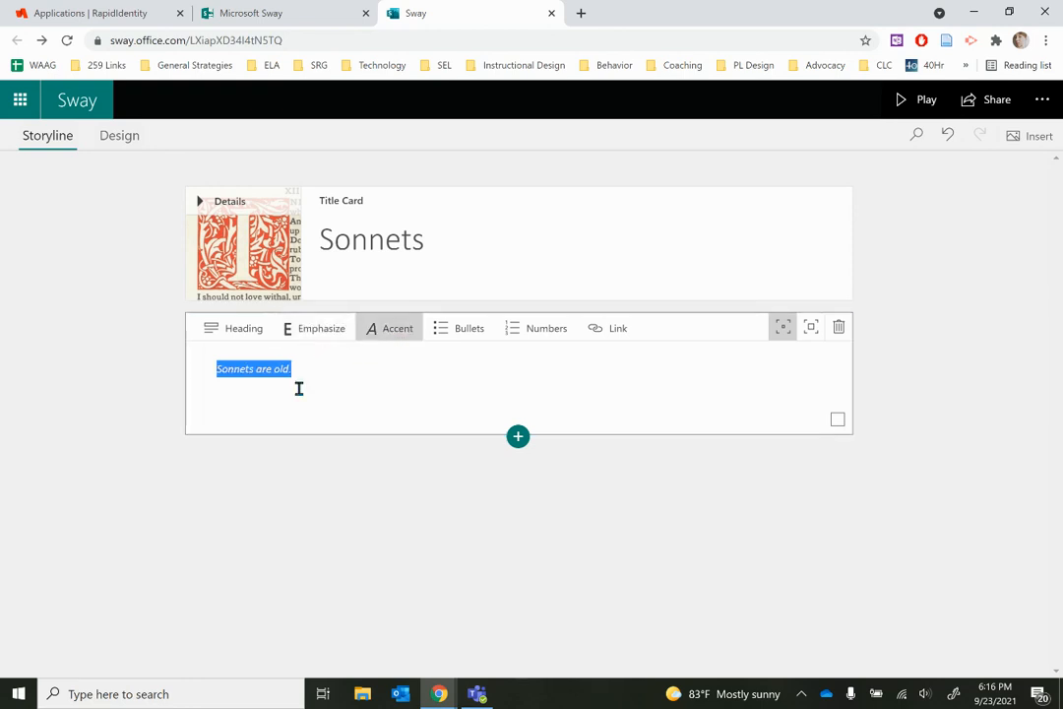
{"action": "left_click", "coordinate": [384, 376]}
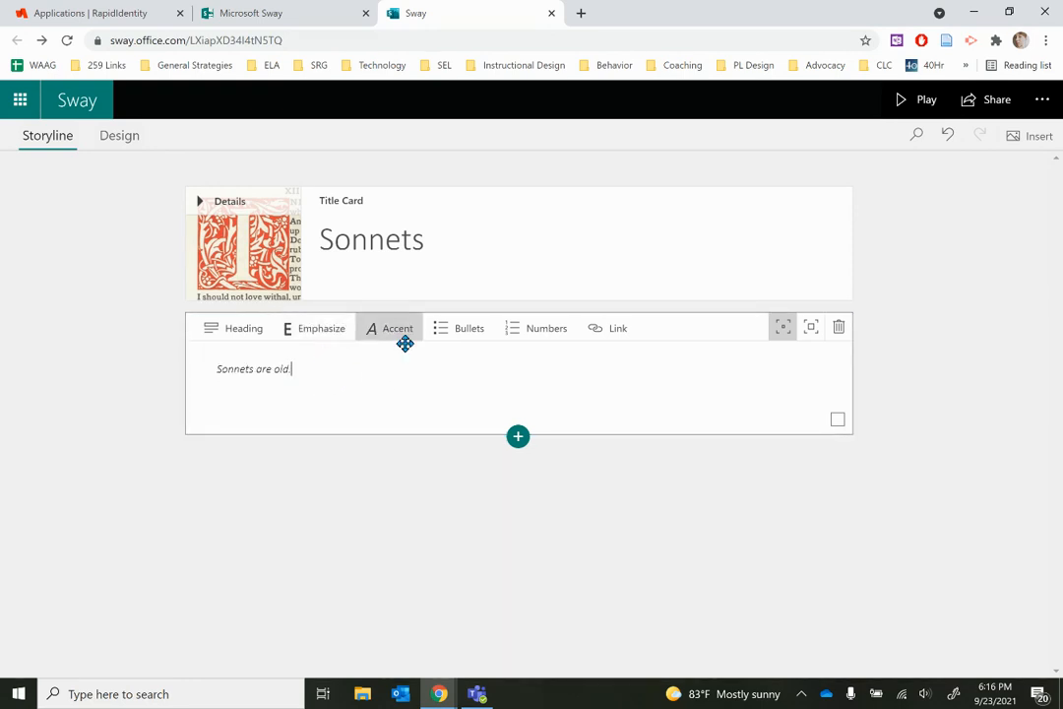
{"action": "left_click_drag", "start_coordinate": [312, 361], "coordinate": [219, 367]}
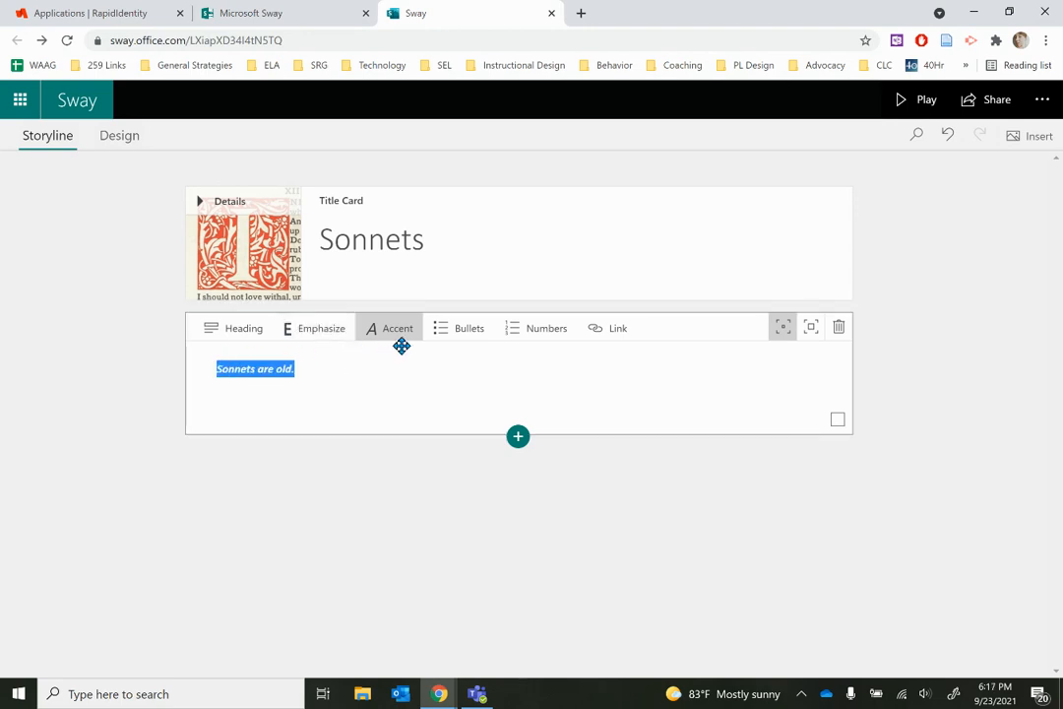
{"action": "left_click", "coordinate": [398, 377]}
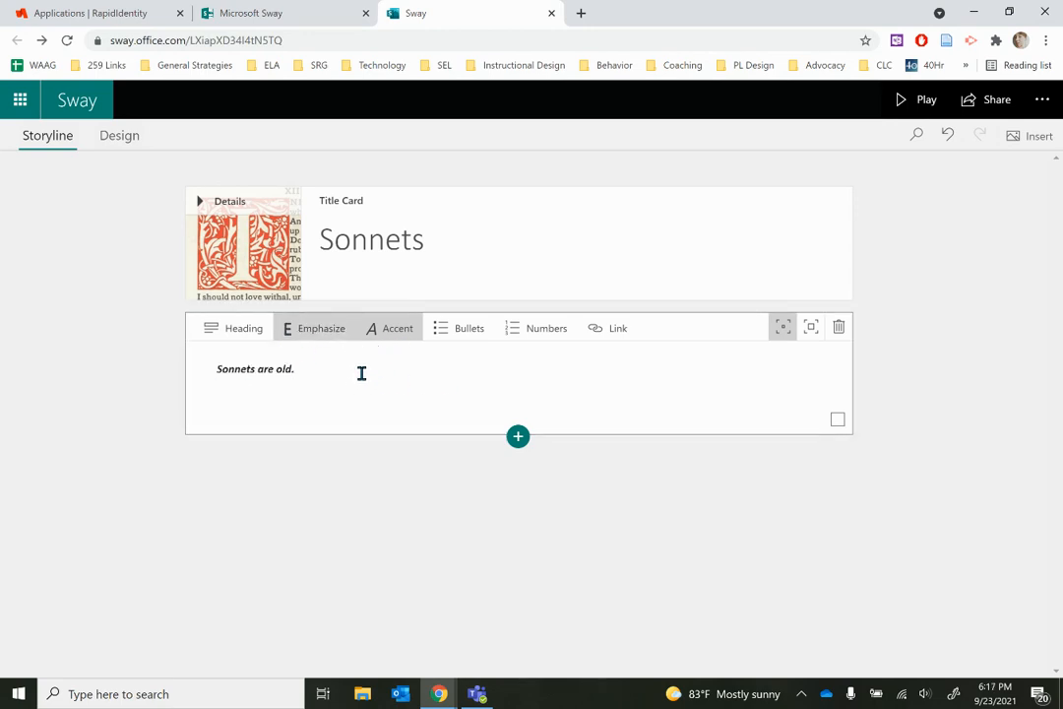
- Try the sentence as a bulleted and as a numbered list, and remove the list formatting
{"action": "left_click", "coordinate": [457, 338]}
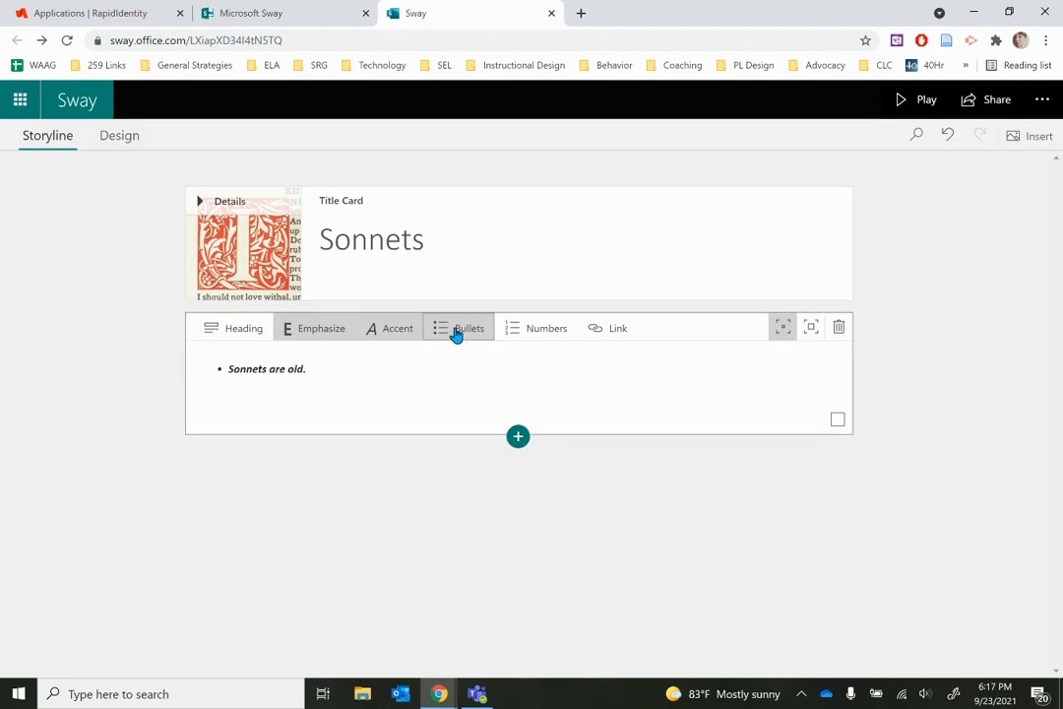
{"action": "left_click", "coordinate": [531, 333]}
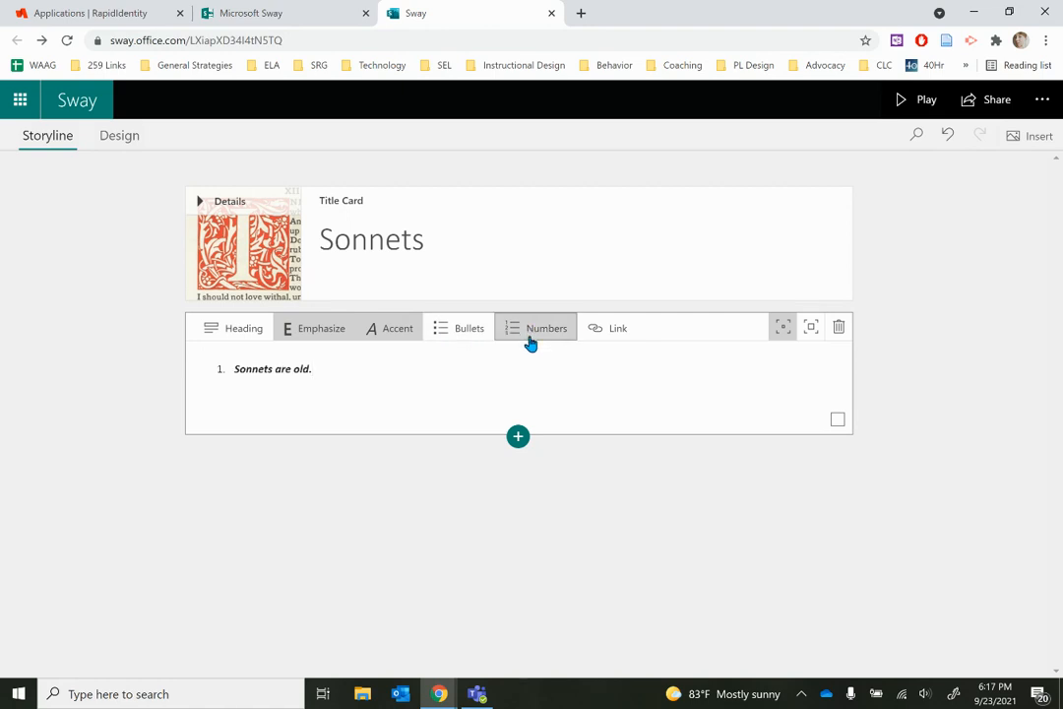
{"action": "left_click", "coordinate": [534, 341]}
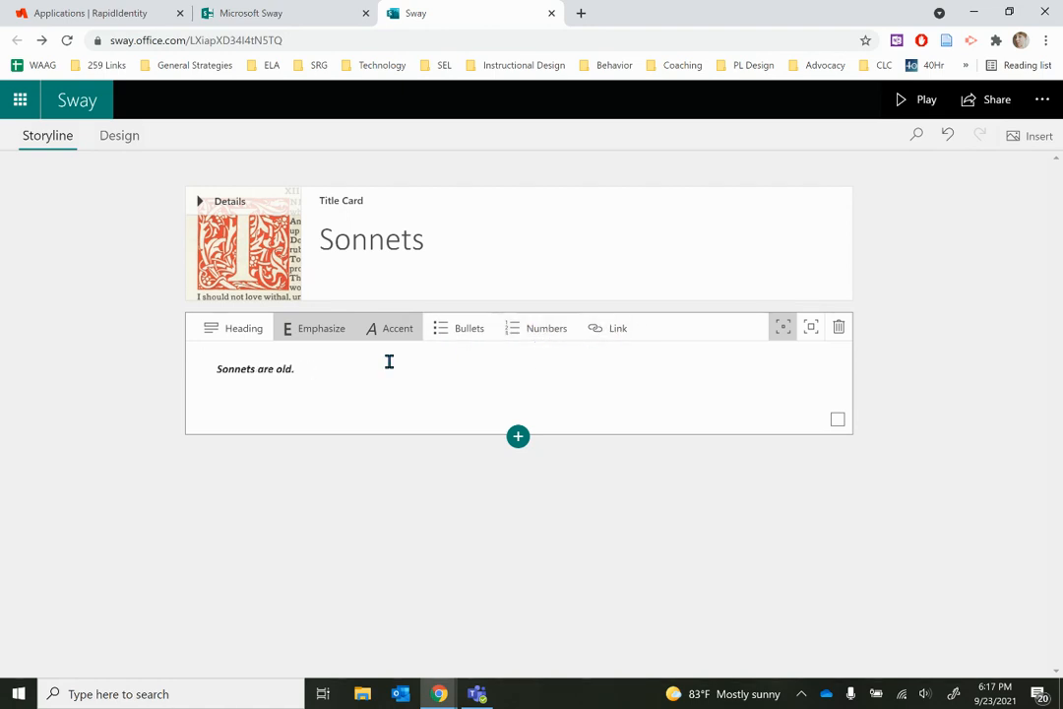
- Open the link settings for the selected sentence and cancel without entering a web link
{"action": "left_click_drag", "start_coordinate": [295, 374], "coordinate": [197, 375]}
{"action": "left_click", "coordinate": [615, 331]}
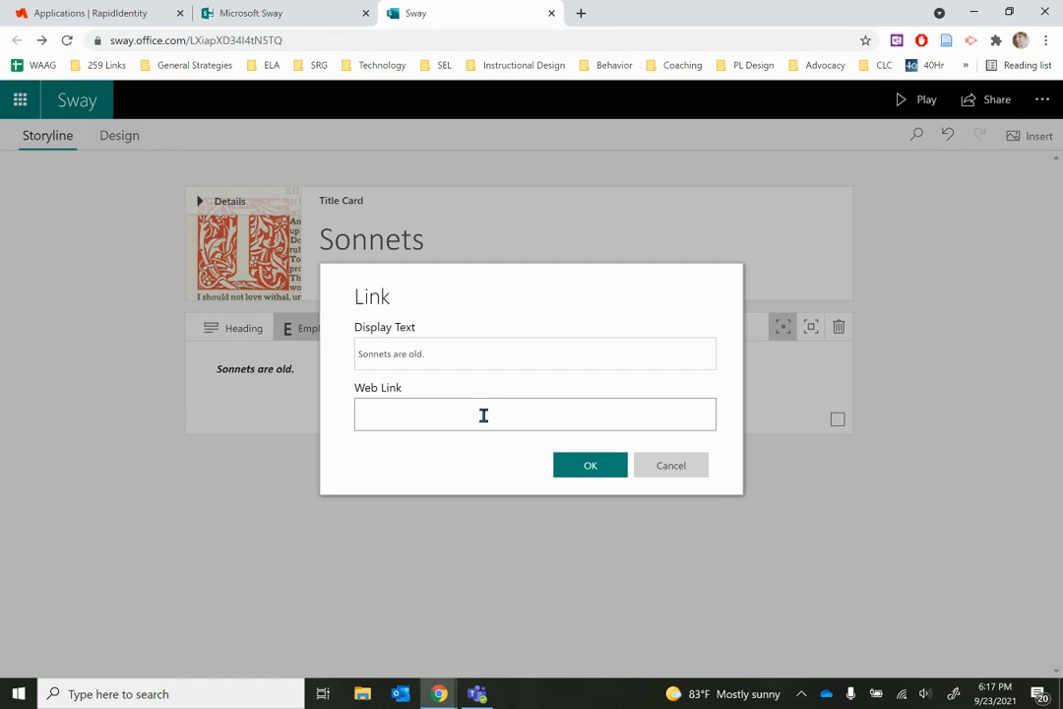
{"action": "left_click", "coordinate": [669, 469]}
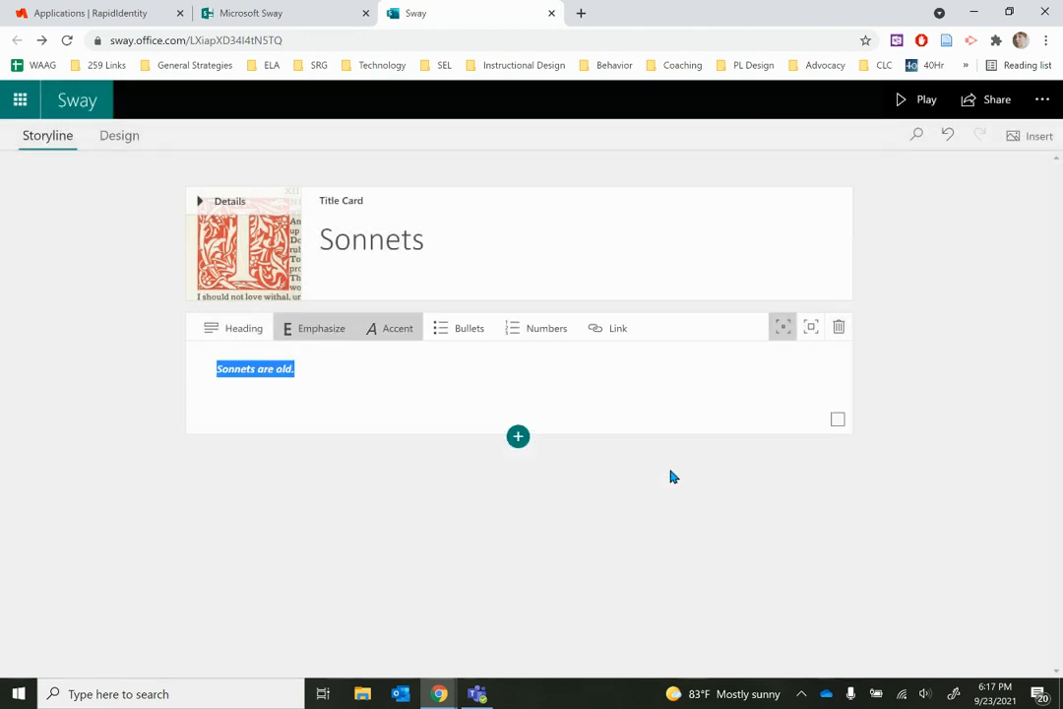
- Try a stronger emphasis level on the text card, and set it back to Subtle
{"action": "left_click", "coordinate": [803, 333]}
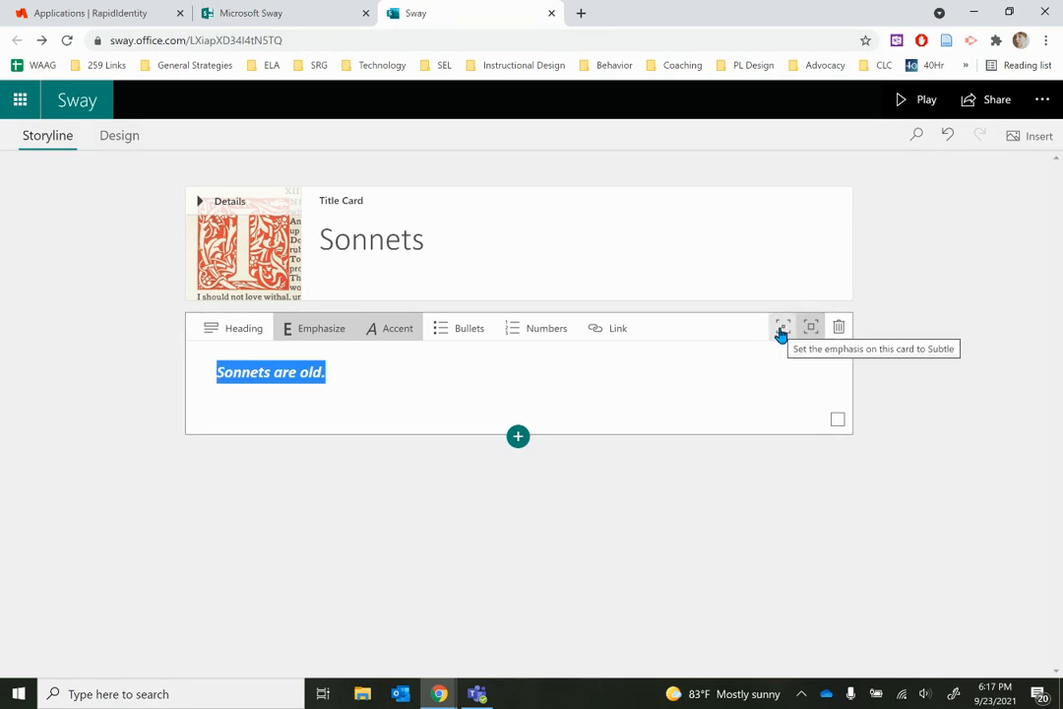
{"action": "left_click", "coordinate": [781, 332]}
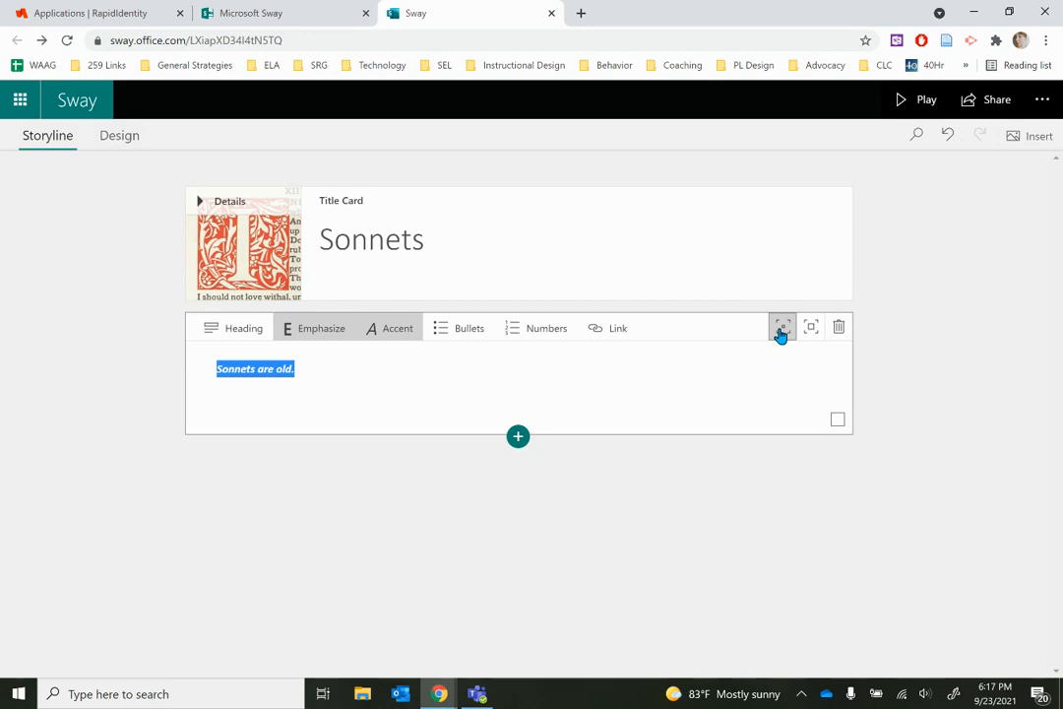
{"action": "left_click", "coordinate": [912, 309]}
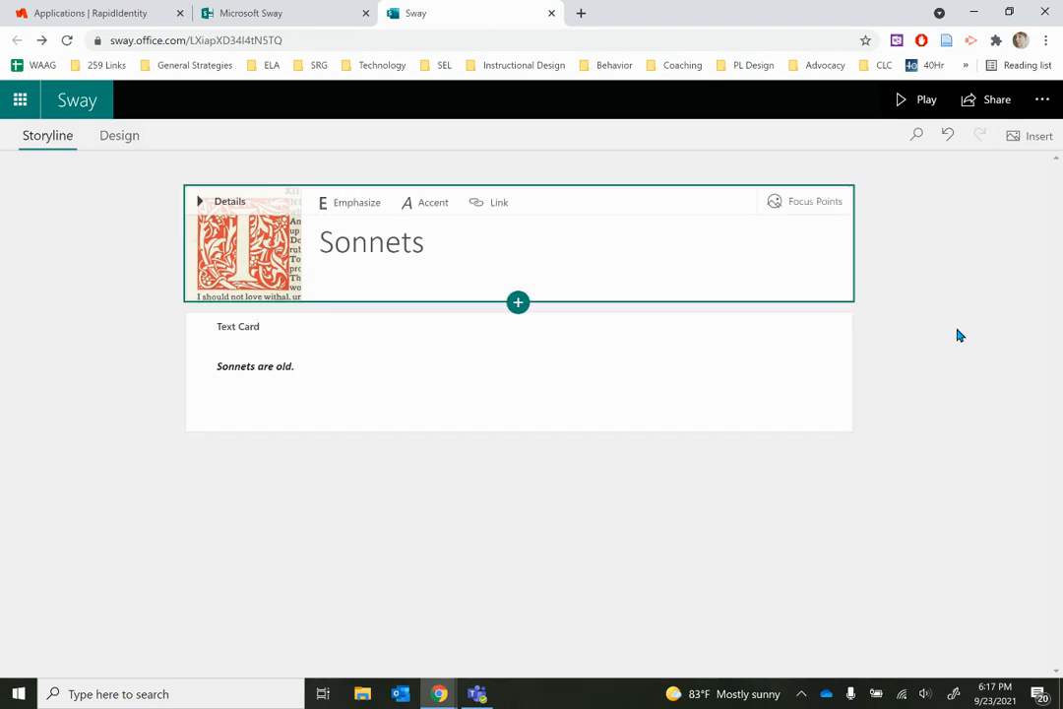
- Preview the Sway and examine how the formatted sentence appears below the title image
{"action": "left_click", "coordinate": [898, 104]}
{"action": "scroll", "coordinate": [837, 344], "scroll_direction": "down", "scroll_amount": 2}
{"action": "scroll", "coordinate": [825, 346], "scroll_direction": "down", "scroll_amount": 4}
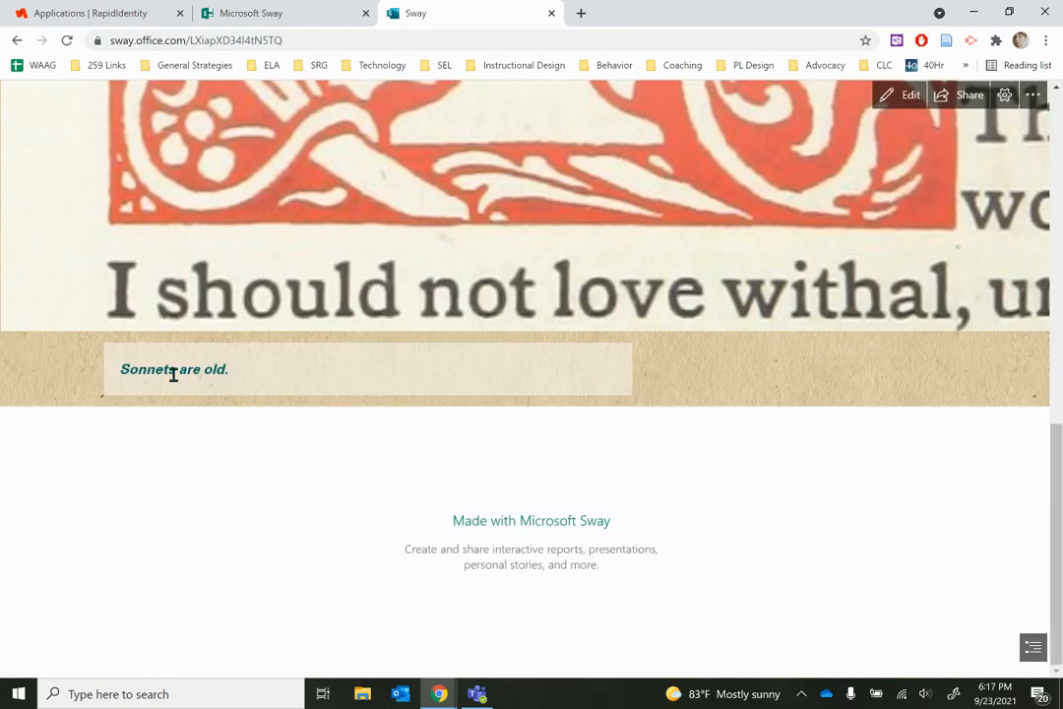
{"action": "left_click_drag", "start_coordinate": [128, 370], "coordinate": [228, 373]}
{"action": "left_click", "coordinate": [262, 381]}
{"action": "left_click_drag", "start_coordinate": [293, 465], "coordinate": [511, 641]}
{"action": "left_click", "coordinate": [731, 576]}
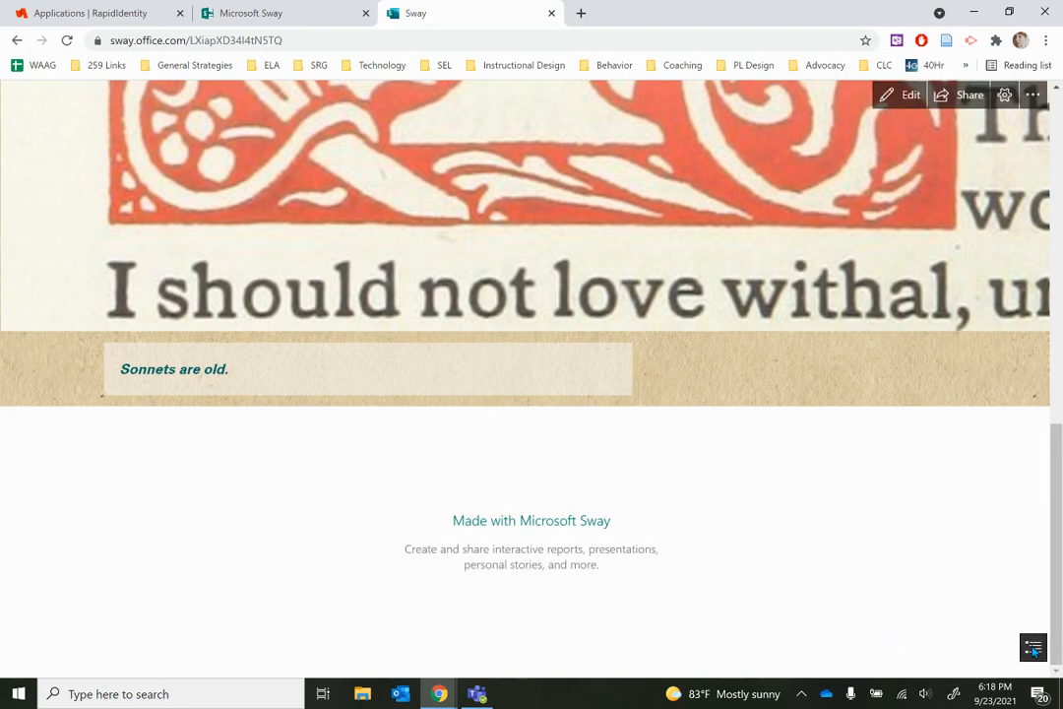
- View the navigation overview of the played Sway, close it, and return to editing
{"action": "left_click", "coordinate": [1033, 649]}
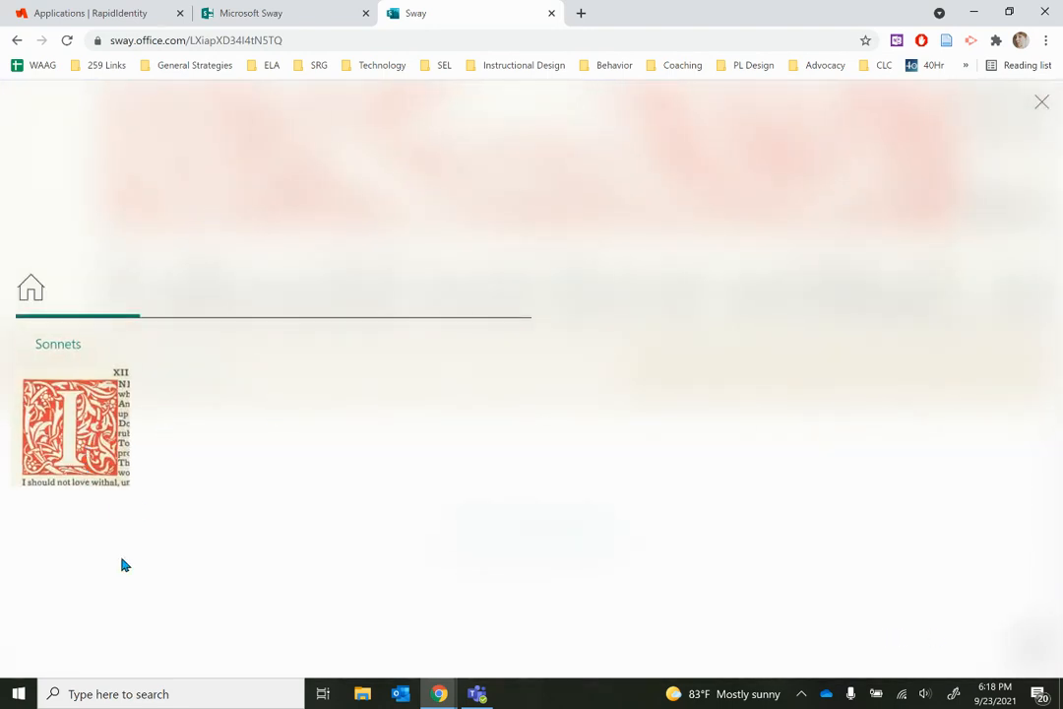
{"action": "left_click", "coordinate": [1045, 101]}
{"action": "left_click", "coordinate": [898, 98]}
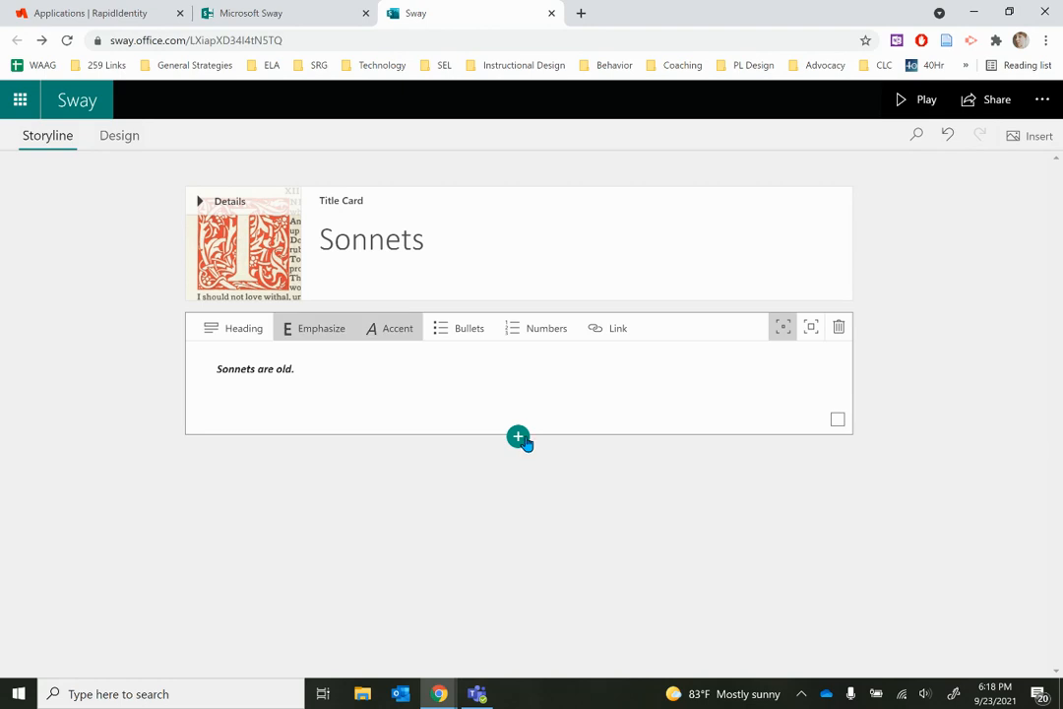
- Add a Comparison group below the text card, and open and dismiss the image options of its placeholders
{"action": "left_click", "coordinate": [520, 438]}
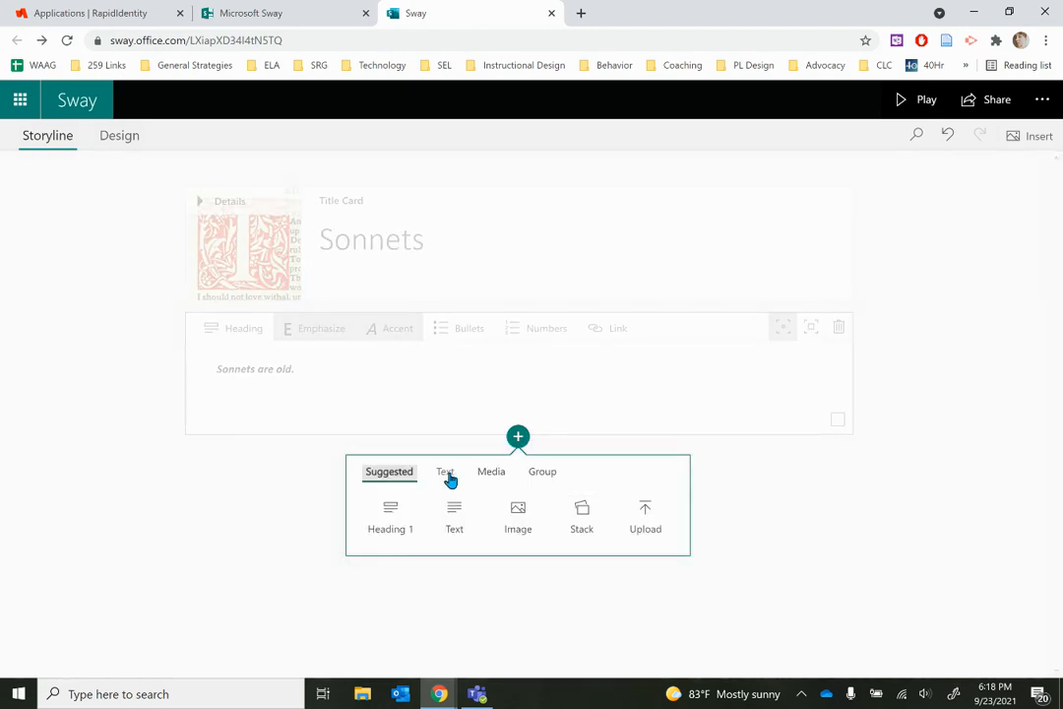
{"action": "left_click", "coordinate": [487, 472]}
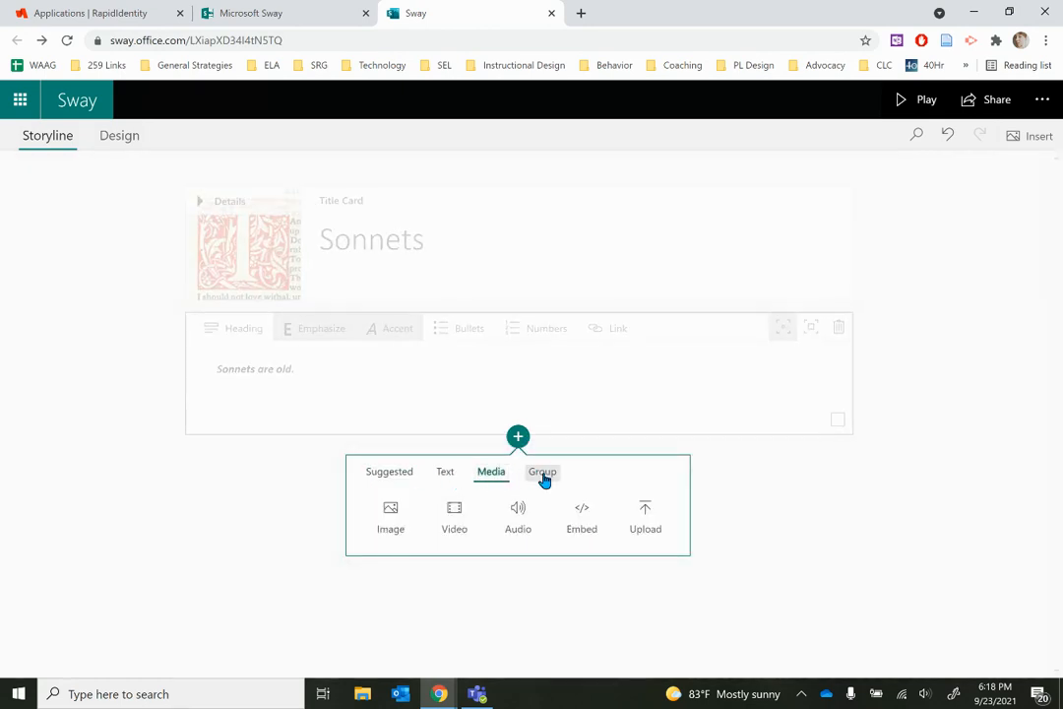
{"action": "left_click", "coordinate": [542, 474]}
{"action": "left_click", "coordinate": [519, 520]}
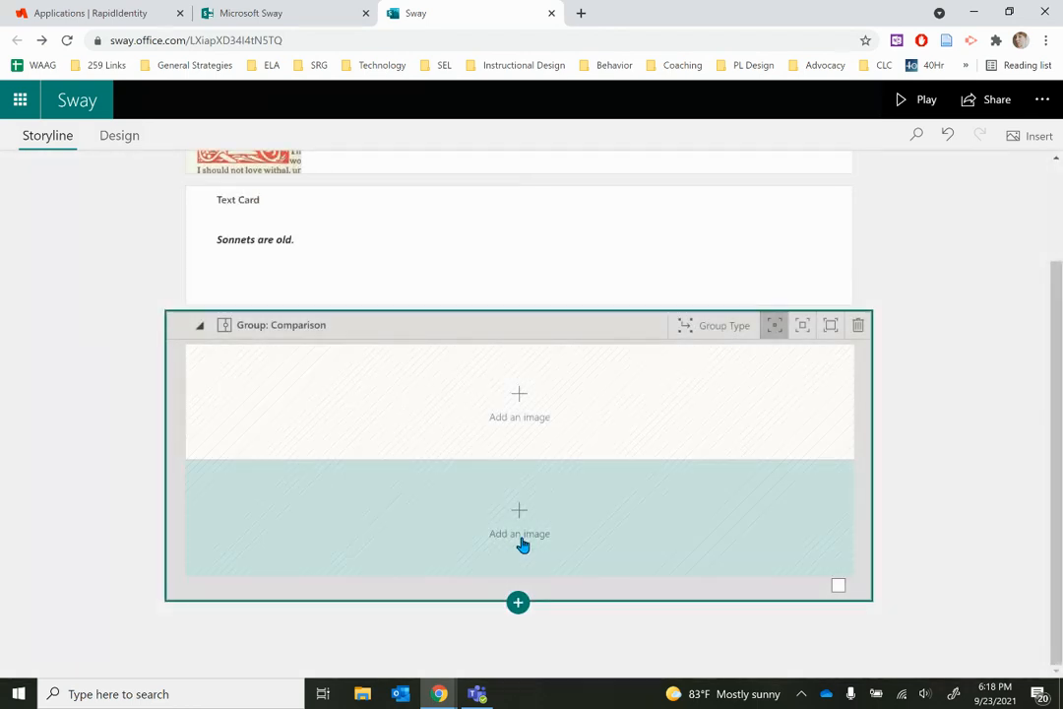
{"action": "left_click", "coordinate": [516, 413]}
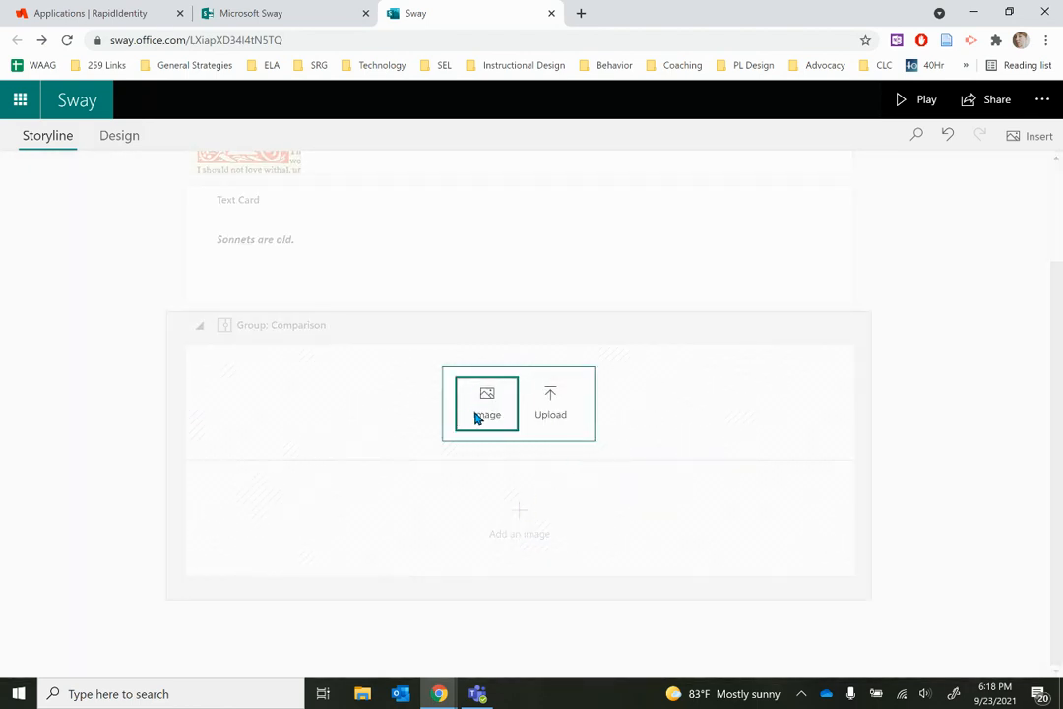
{"action": "left_click", "coordinate": [519, 544]}
{"action": "left_click", "coordinate": [611, 566]}
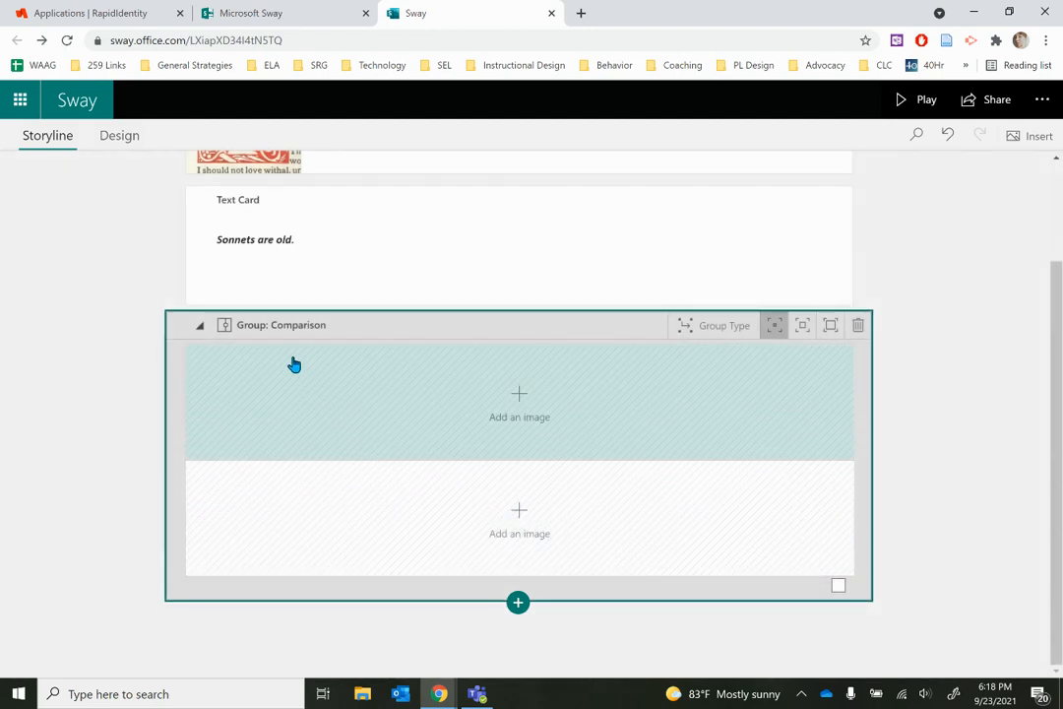
- Collapse and expand the Comparison group, and look through the available group types
{"action": "left_click", "coordinate": [264, 326]}
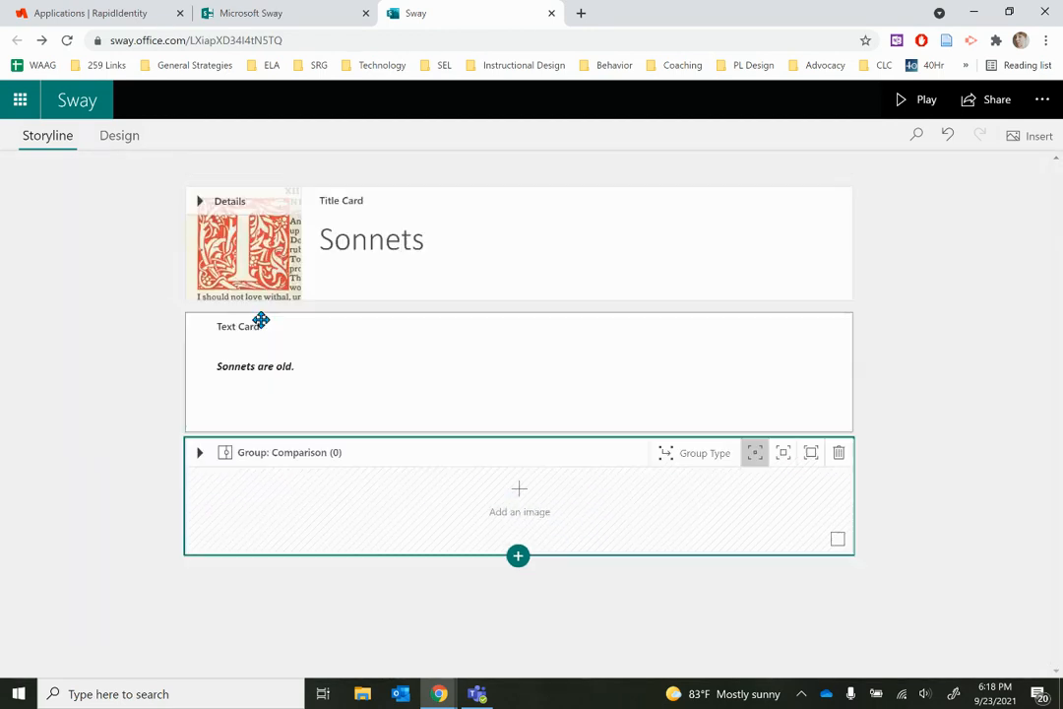
{"action": "left_click", "coordinate": [291, 459]}
{"action": "left_click", "coordinate": [714, 460]}
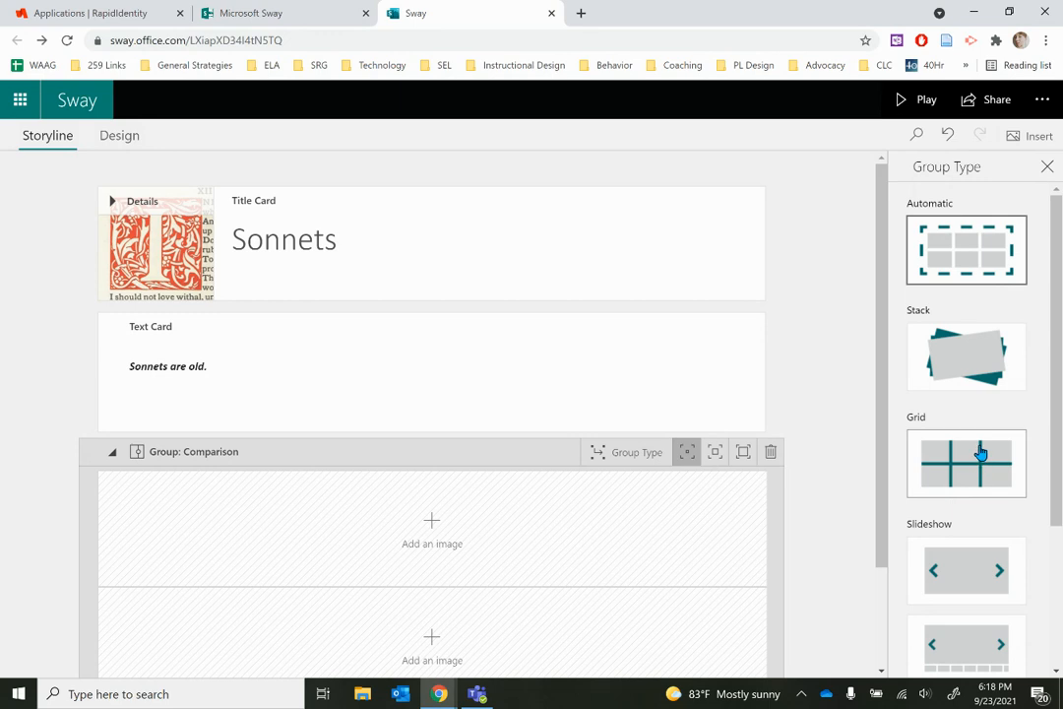
{"action": "scroll", "coordinate": [984, 335], "scroll_direction": "down", "scroll_amount": 2}
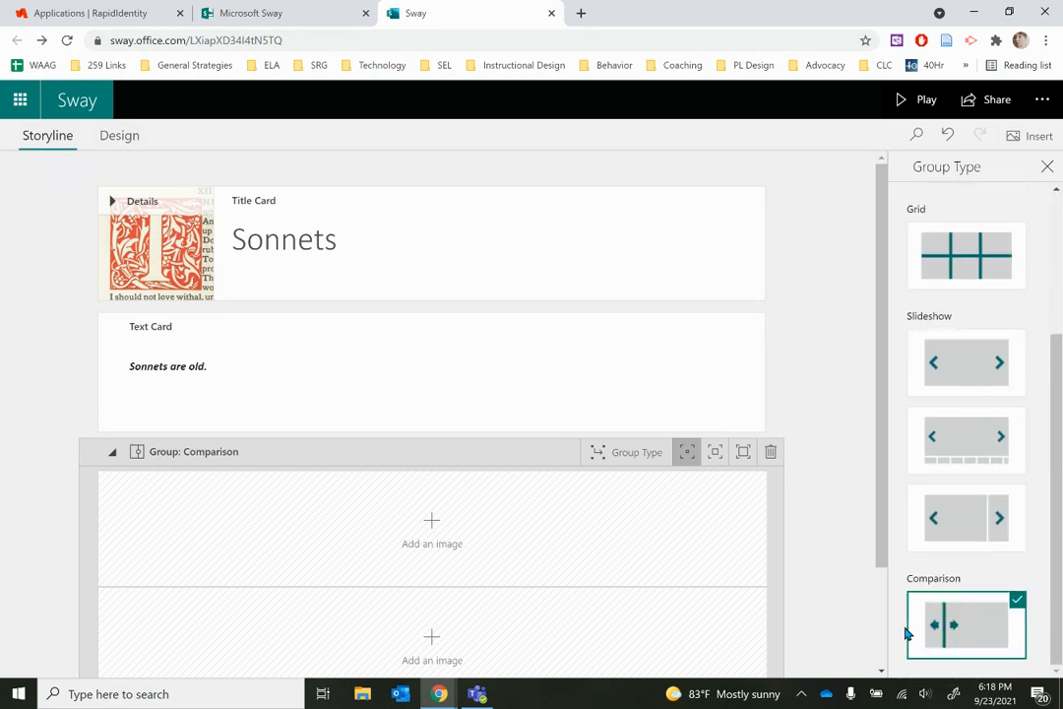
{"action": "left_click", "coordinate": [821, 559]}
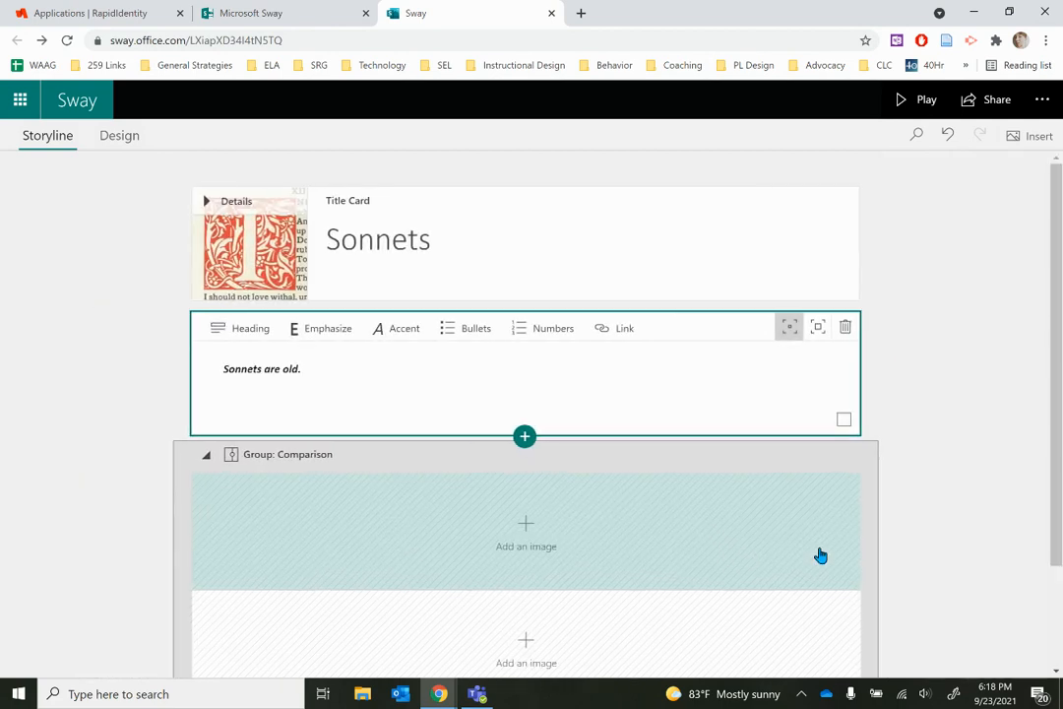
- Delete the Comparison group below the text card
{"action": "scroll", "coordinate": [956, 496], "scroll_direction": "down", "scroll_amount": 1}
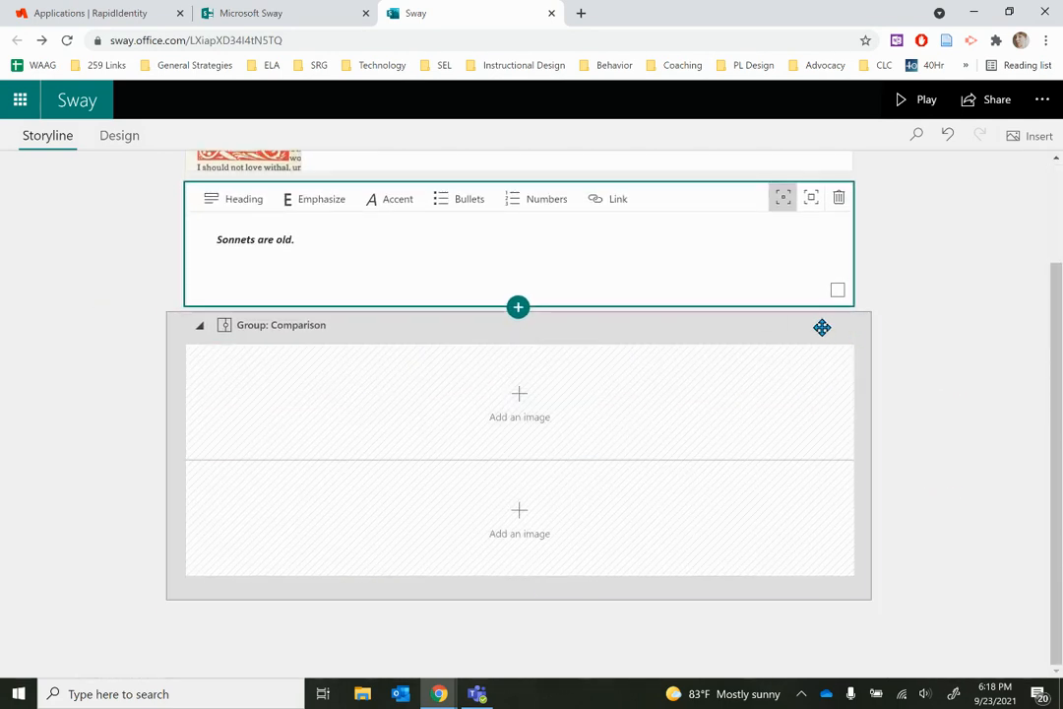
{"action": "left_click", "coordinate": [822, 326]}
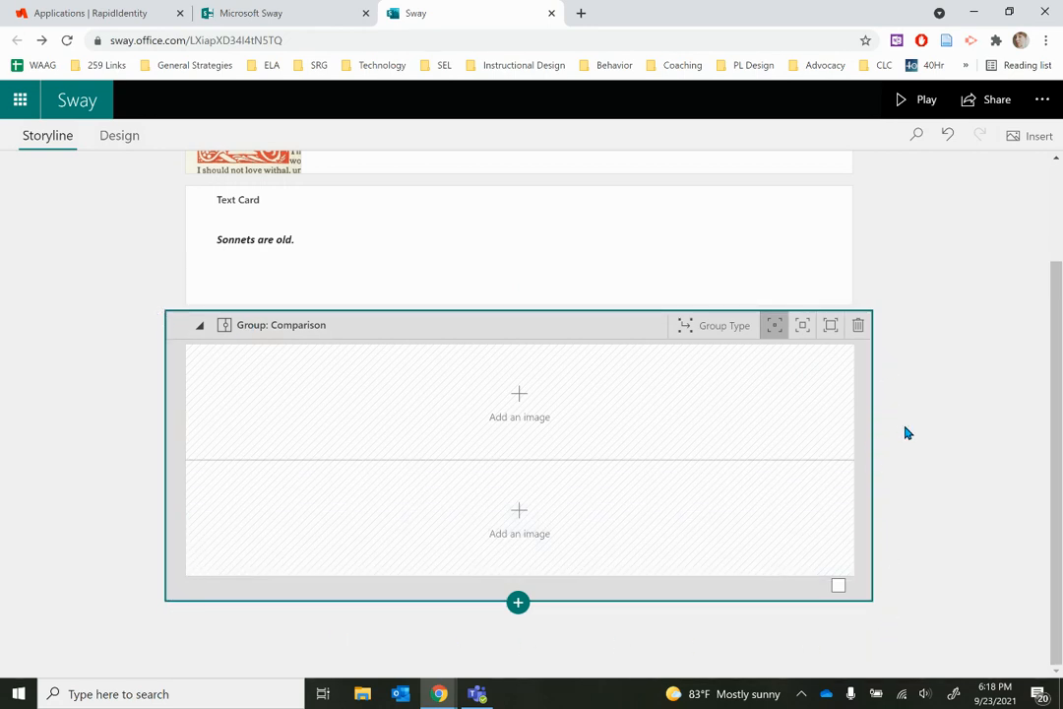
{"action": "left_click", "coordinate": [859, 327]}
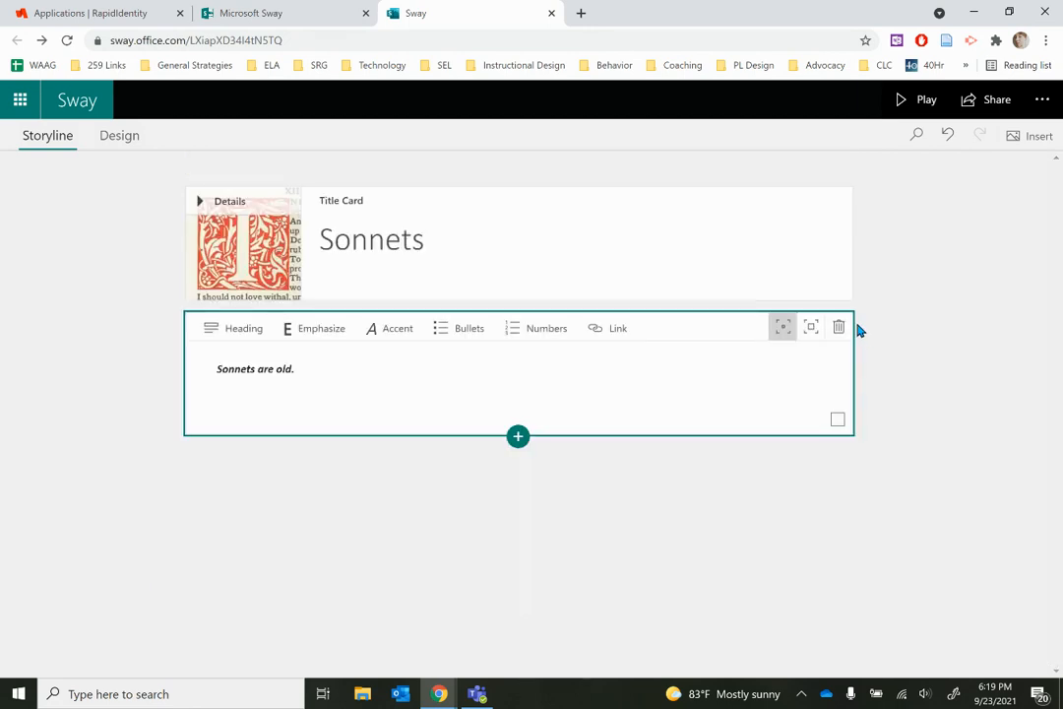
- Add an image card below the text card and insert the Petrarchan and Shakespearean sonnet structure diagram from the suggested images
{"action": "left_click", "coordinate": [636, 390]}
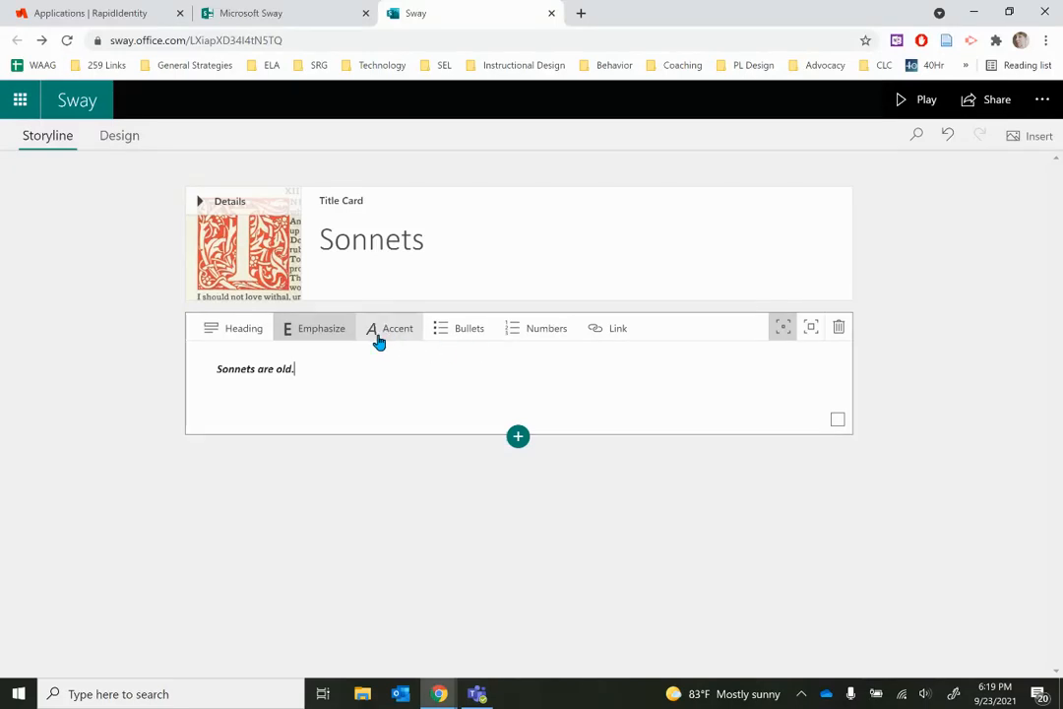
{"action": "left_click", "coordinate": [518, 436]}
{"action": "left_click", "coordinate": [518, 516]}
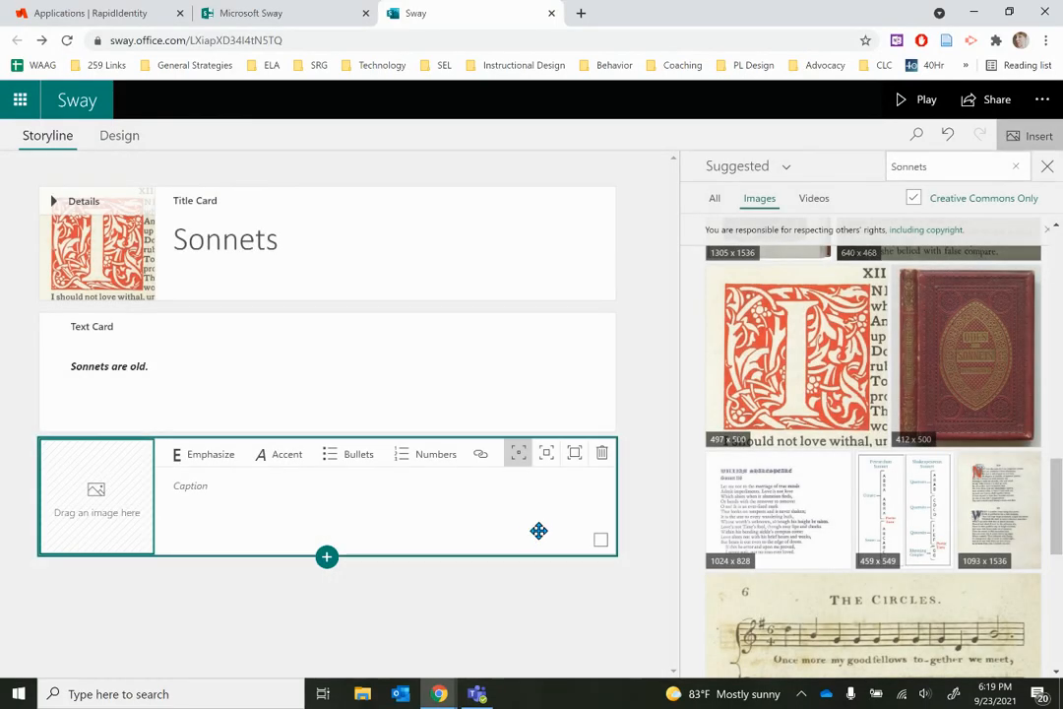
{"action": "left_click", "coordinate": [902, 515]}
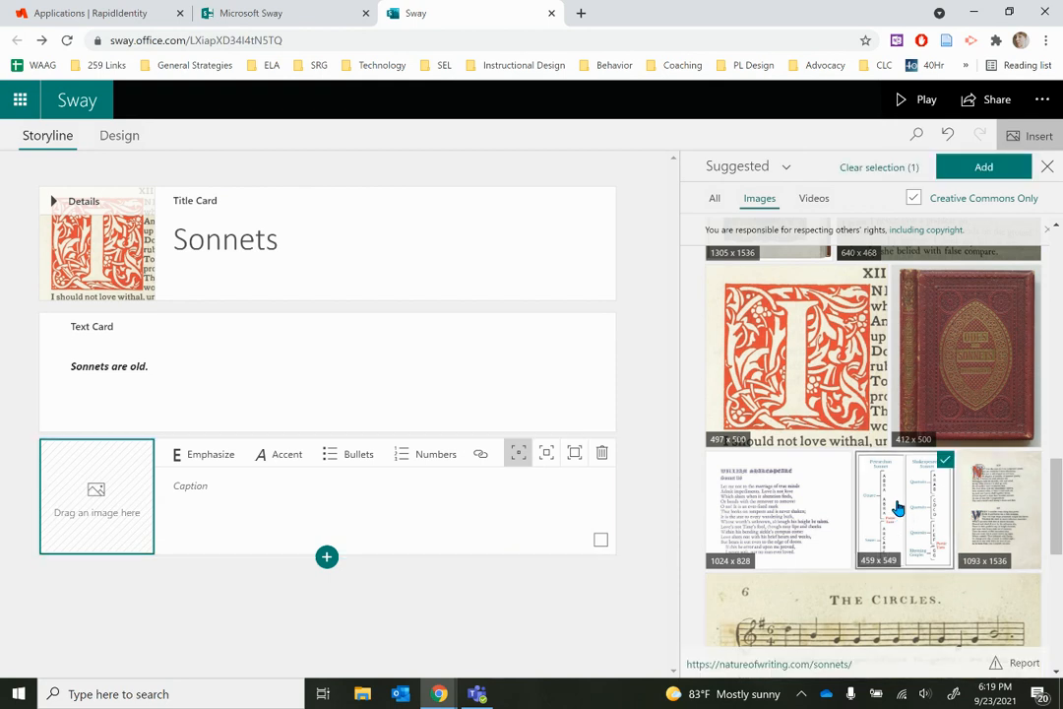
{"action": "left_click", "coordinate": [997, 173]}
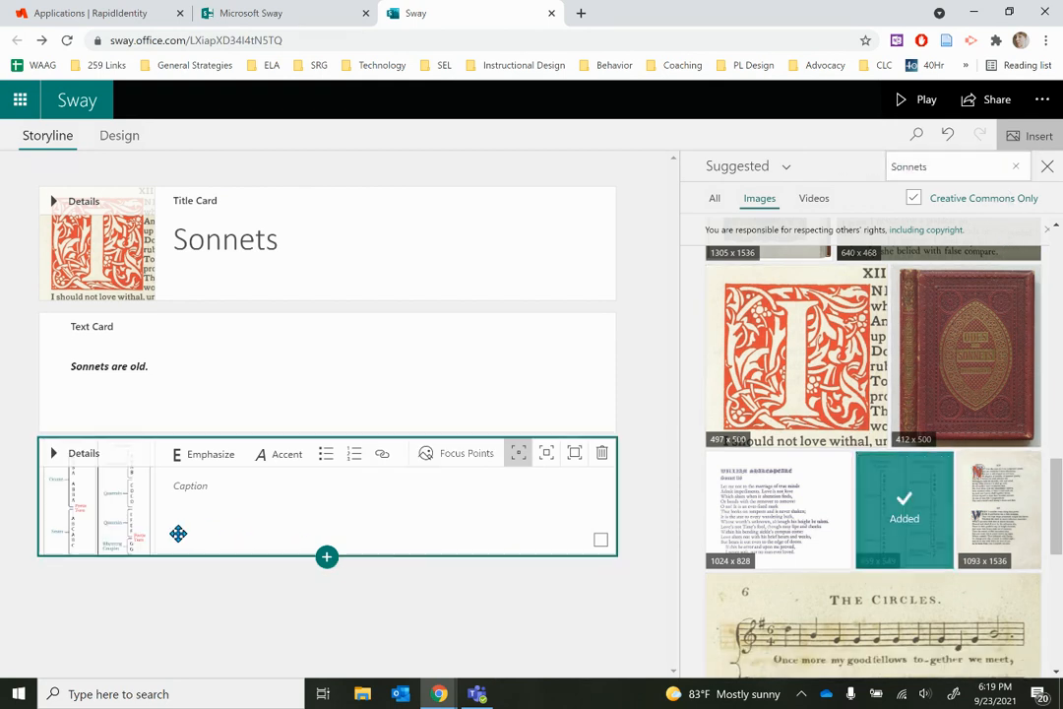
- Caption the new image card "They are also very structured." and close the suggested images
{"action": "left_click", "coordinate": [219, 492]}
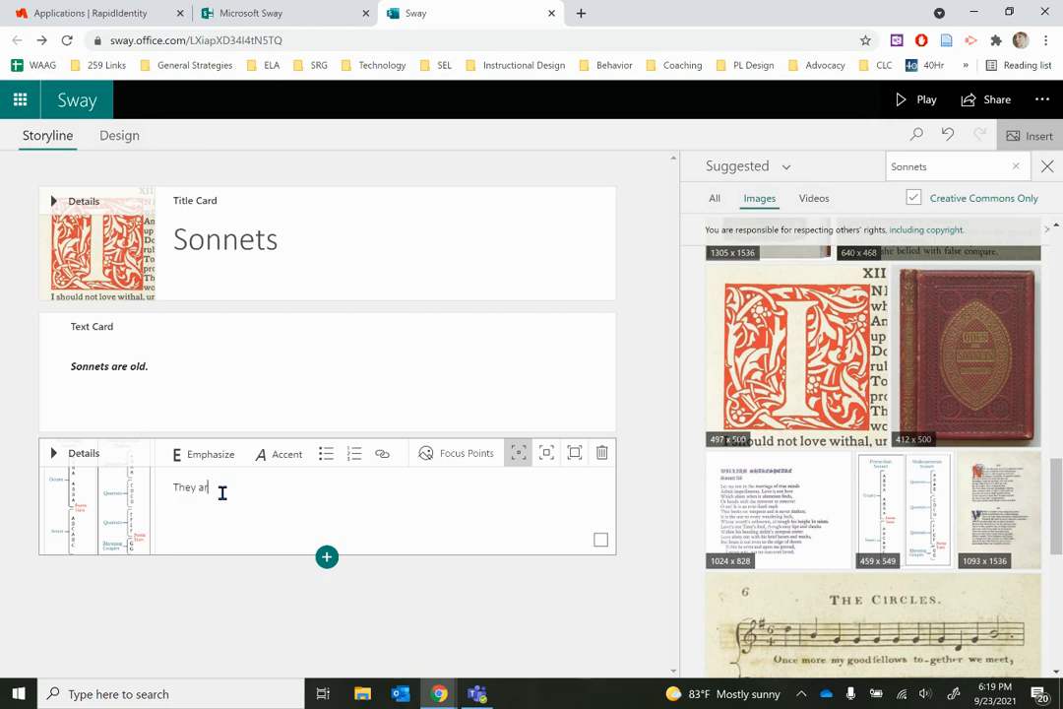
{"action": "type", "text": "They are also very structured."}
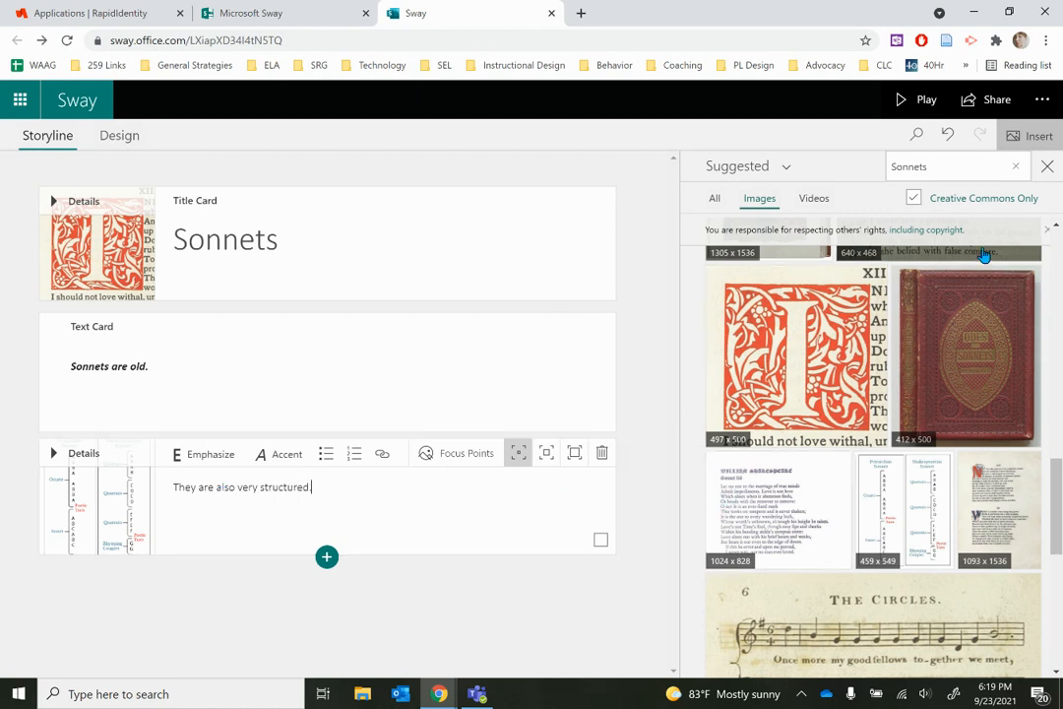
{"action": "left_click", "coordinate": [1048, 166]}
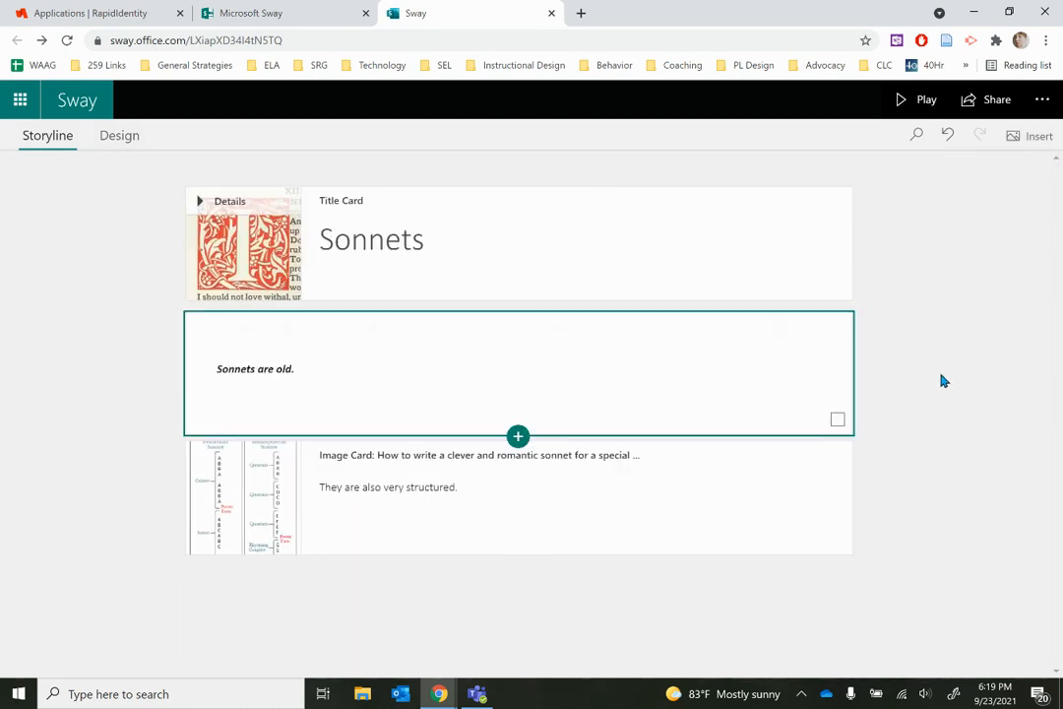
- Play the Sonnets Sway to check the new image card, view its diagram enlarged, and return to editing
{"action": "left_click", "coordinate": [920, 99]}
{"action": "scroll", "coordinate": [650, 285], "scroll_direction": "down", "scroll_amount": 5}
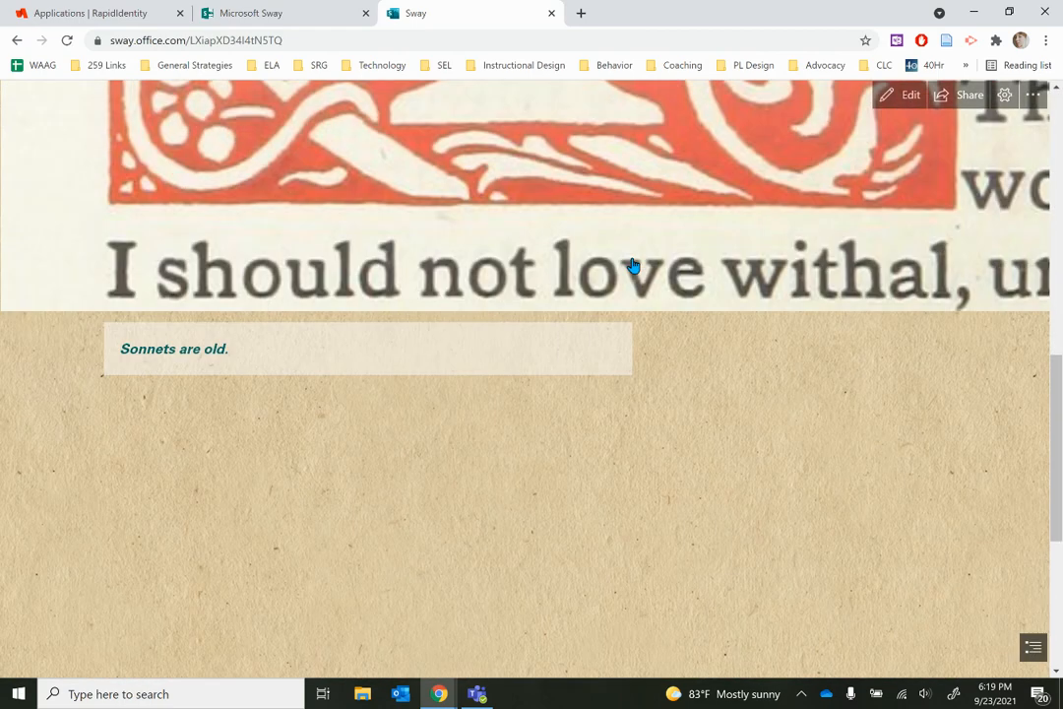
{"action": "scroll", "coordinate": [438, 492], "scroll_direction": "down", "scroll_amount": 3}
{"action": "scroll", "coordinate": [438, 492], "scroll_direction": "down", "scroll_amount": 1}
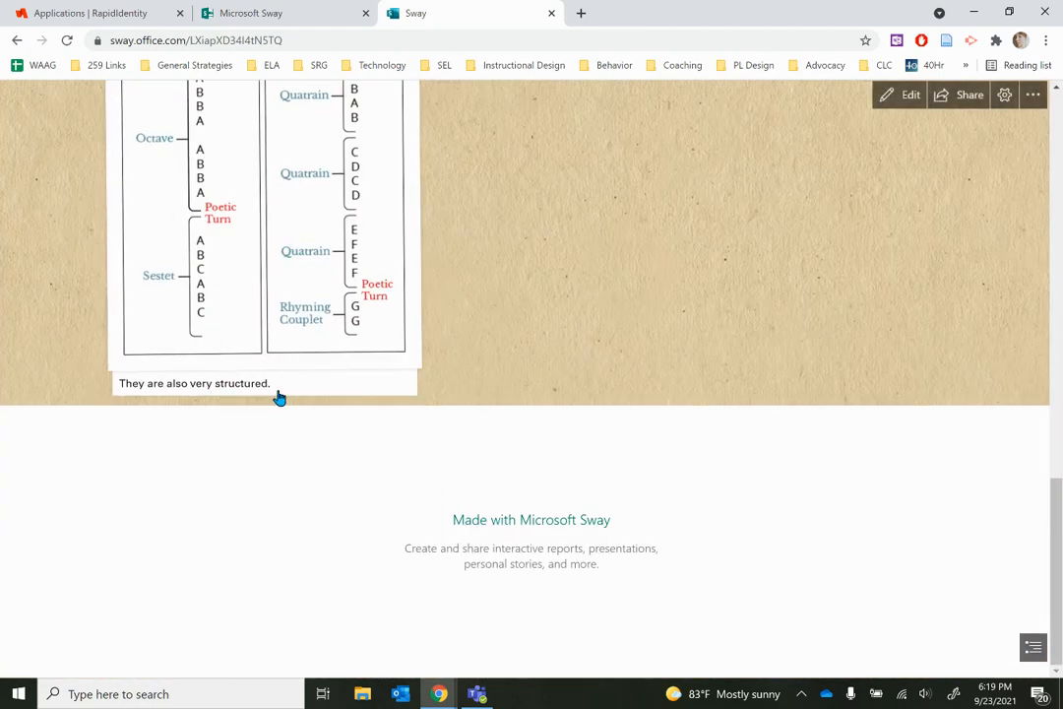
{"action": "left_click", "coordinate": [311, 284]}
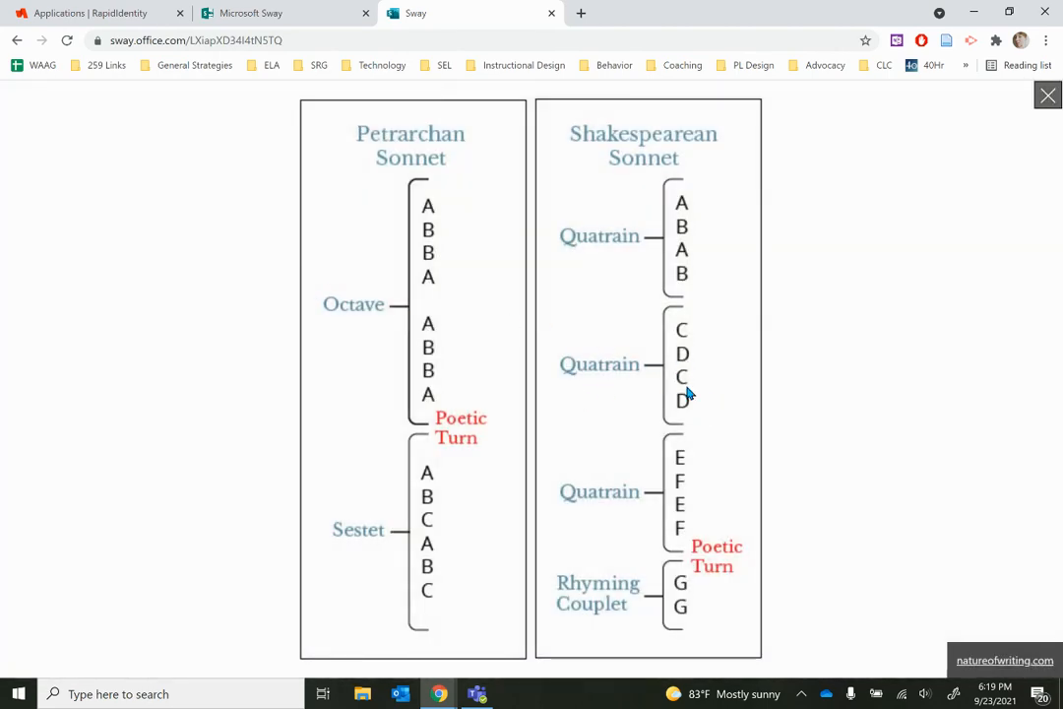
{"action": "left_click", "coordinate": [1047, 94]}
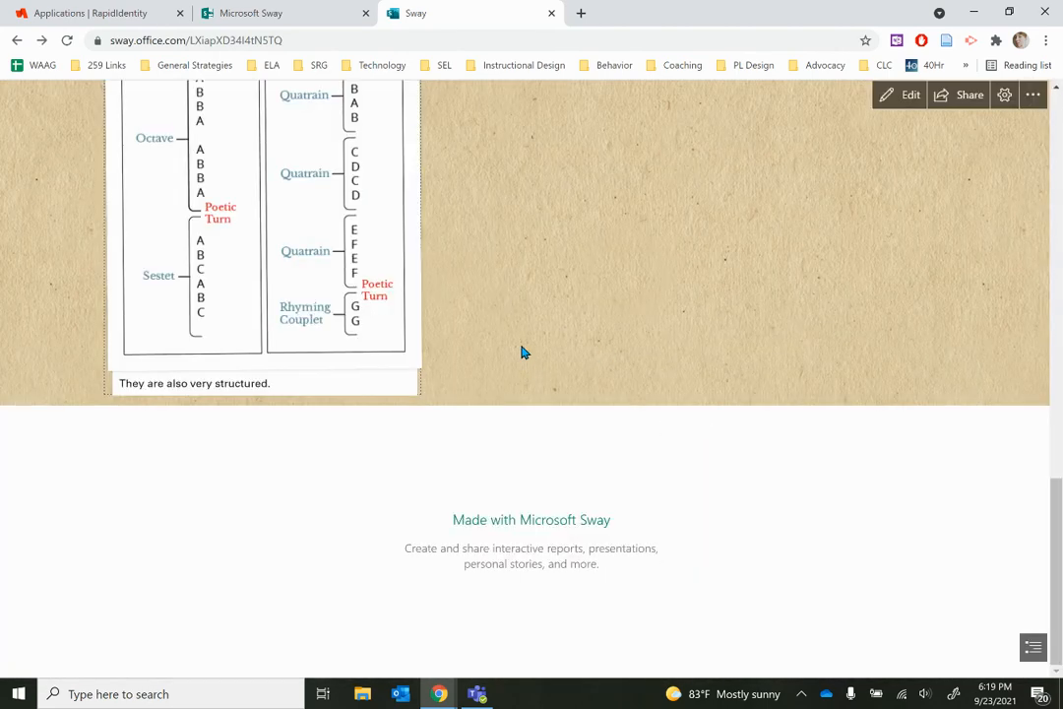
{"action": "scroll", "coordinate": [577, 337], "scroll_direction": "up", "scroll_amount": 10}
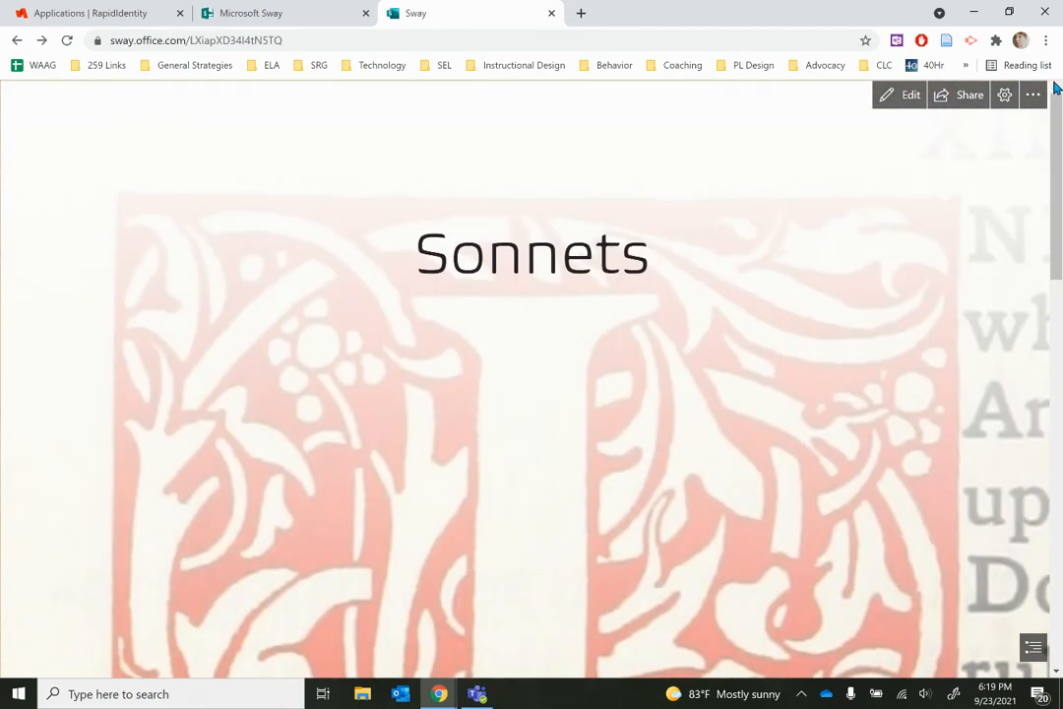
{"action": "left_click", "coordinate": [898, 95]}
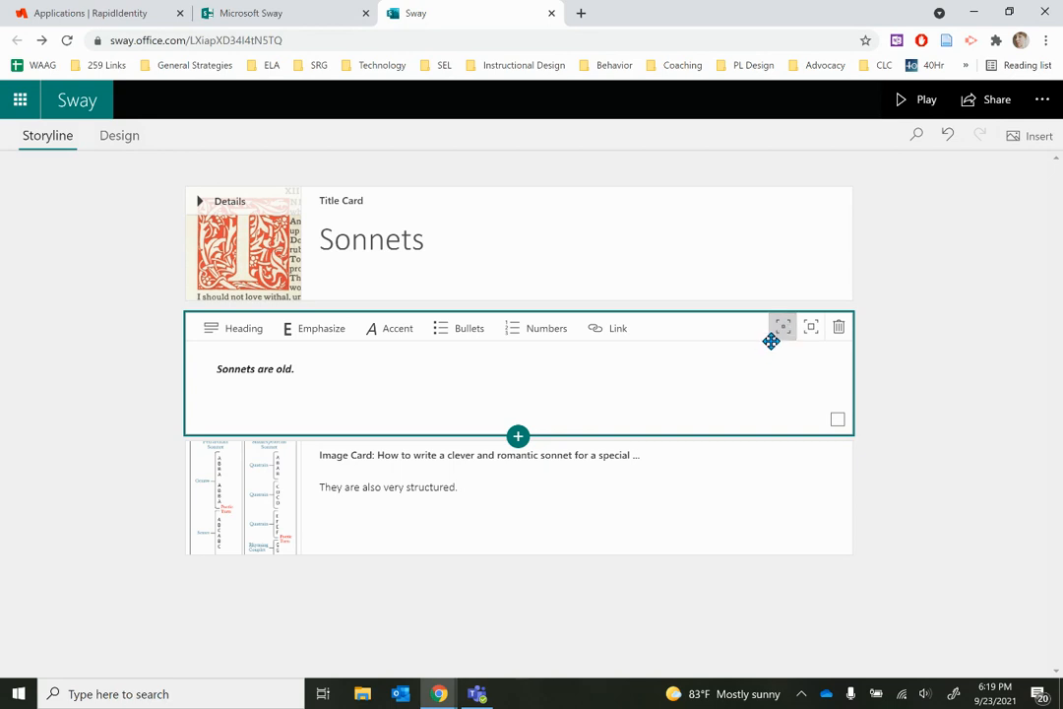
- Open the sharing options, try specific people or groups, switch back to those in the organization, and select the view link
{"action": "left_click", "coordinate": [989, 102]}
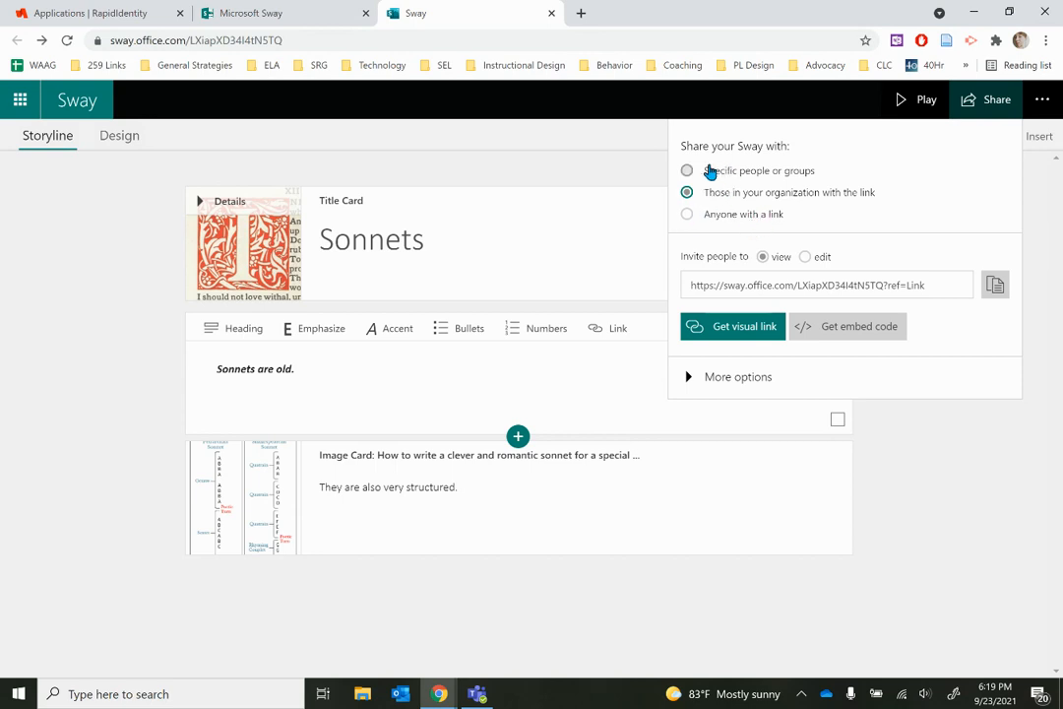
{"action": "left_click", "coordinate": [800, 174]}
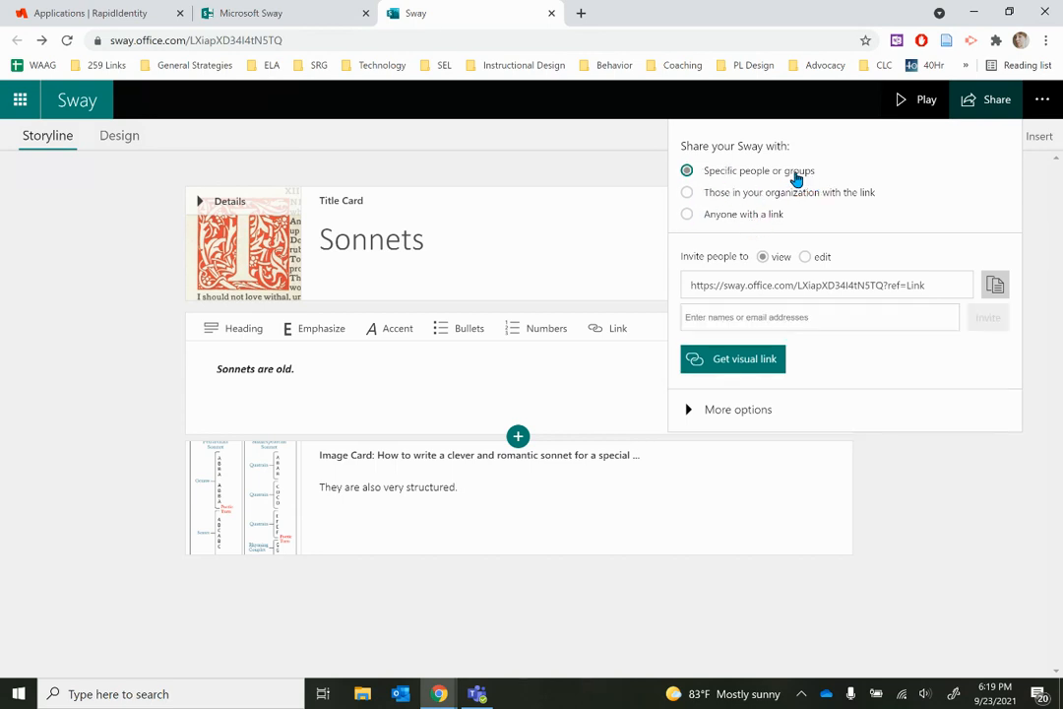
{"action": "left_click", "coordinate": [753, 320]}
{"action": "left_click", "coordinate": [753, 195]}
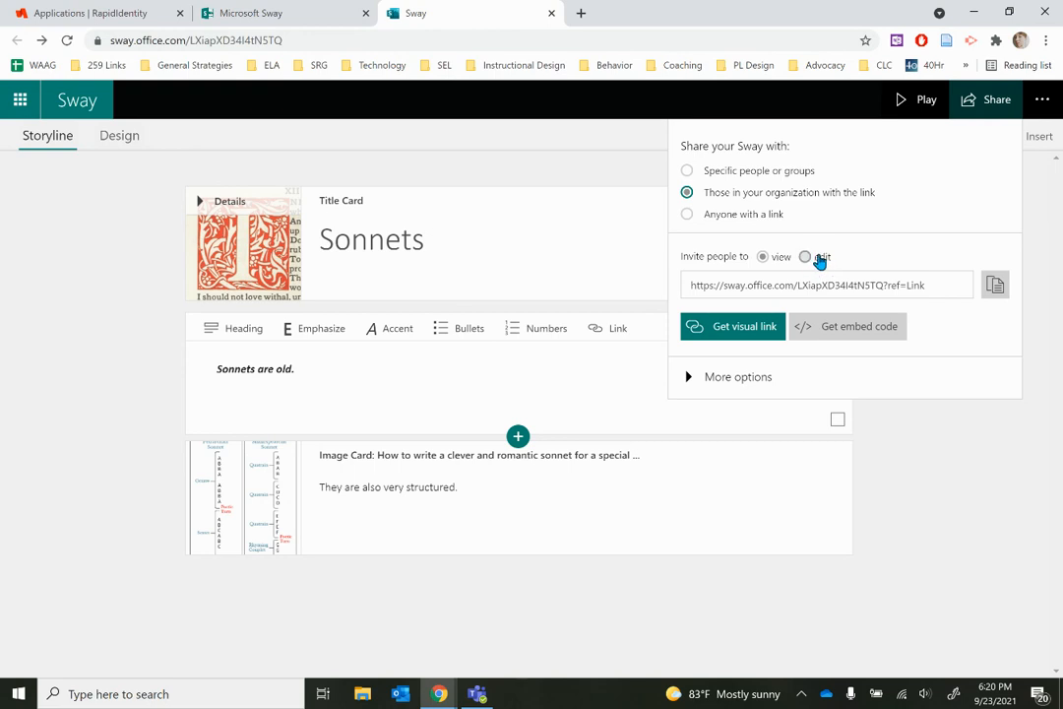
{"action": "left_click", "coordinate": [774, 285]}
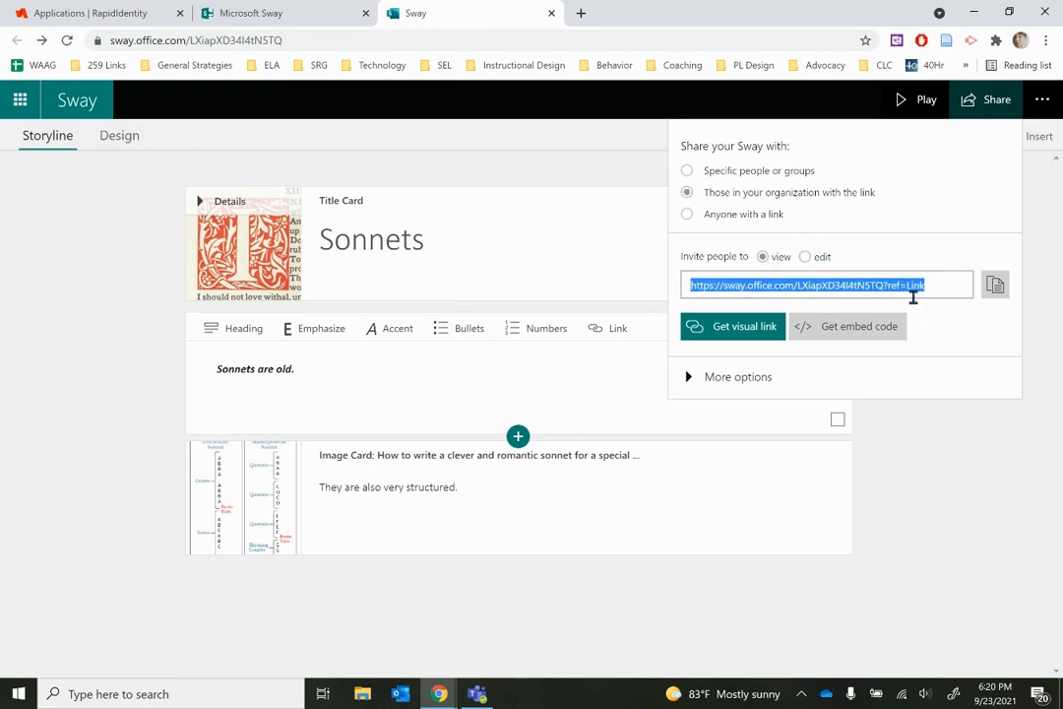
- Preview the visual link thumbnail without copying it, and view the additional sharing options
{"action": "left_click", "coordinate": [767, 332]}
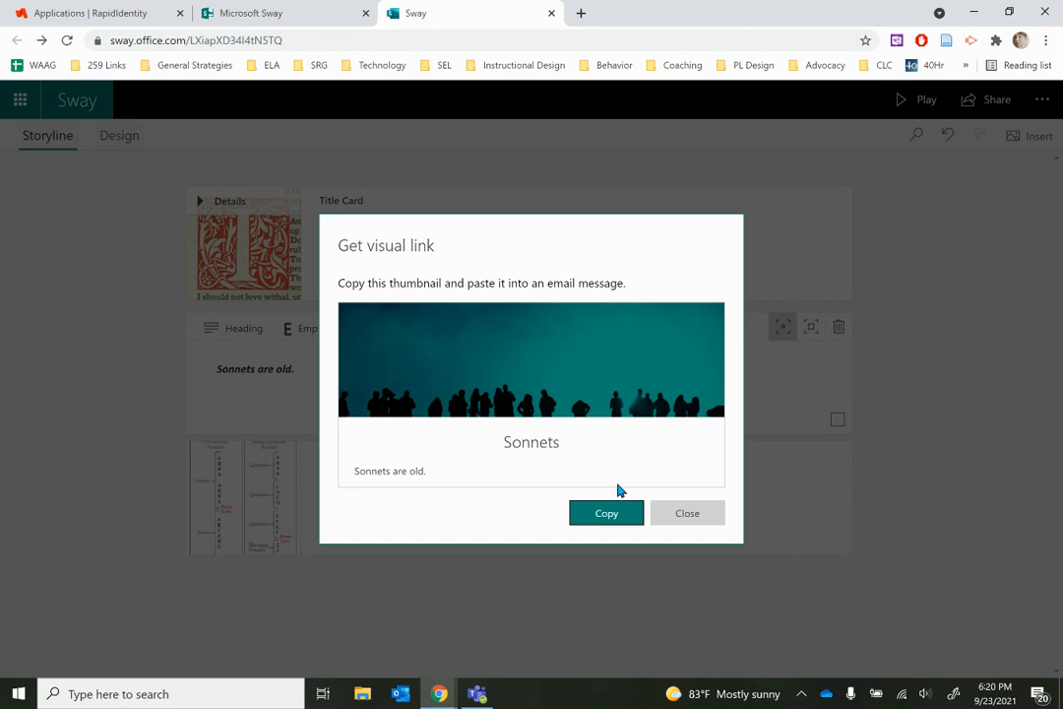
{"action": "left_click", "coordinate": [683, 520]}
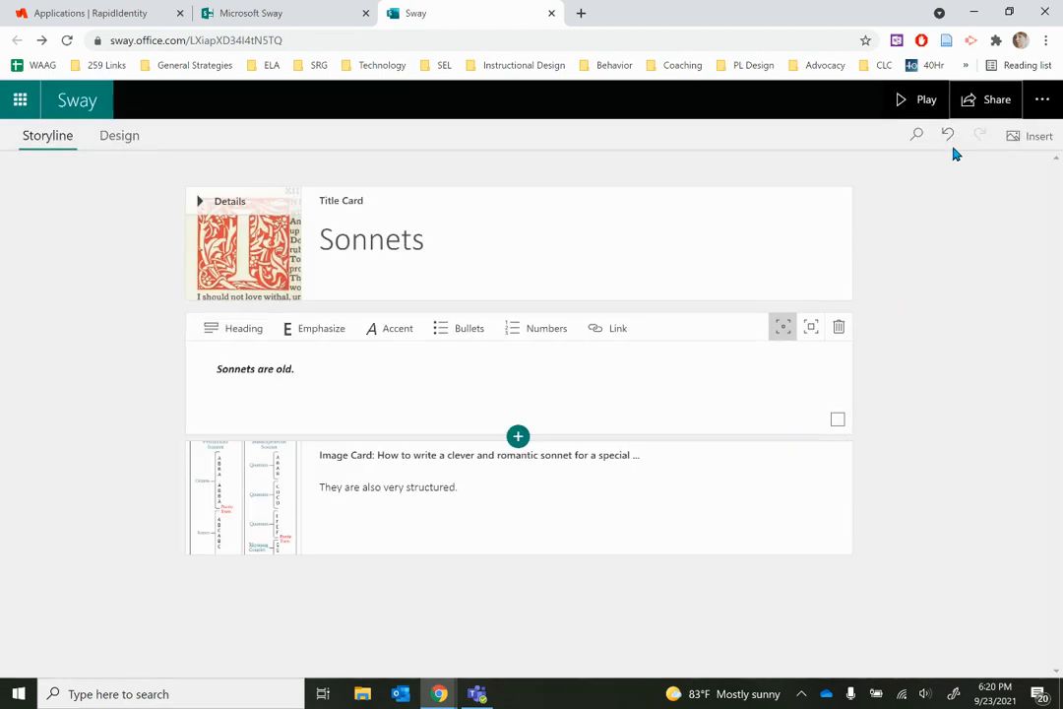
{"action": "left_click", "coordinate": [987, 102]}
{"action": "left_click", "coordinate": [739, 386]}
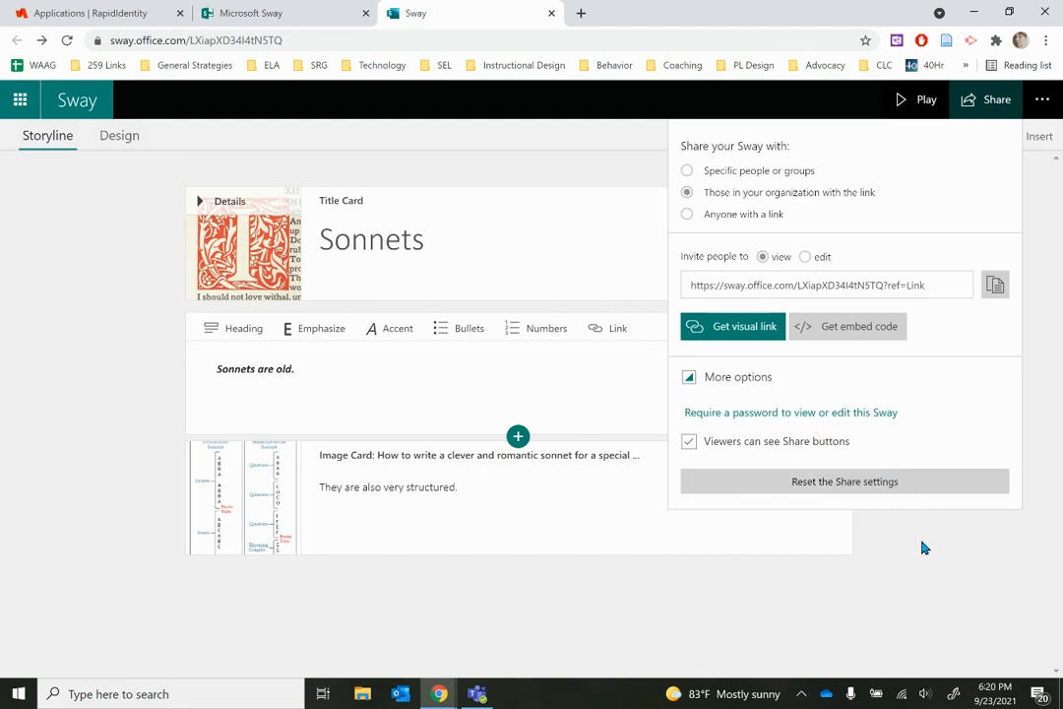
{"action": "left_click", "coordinate": [691, 378]}
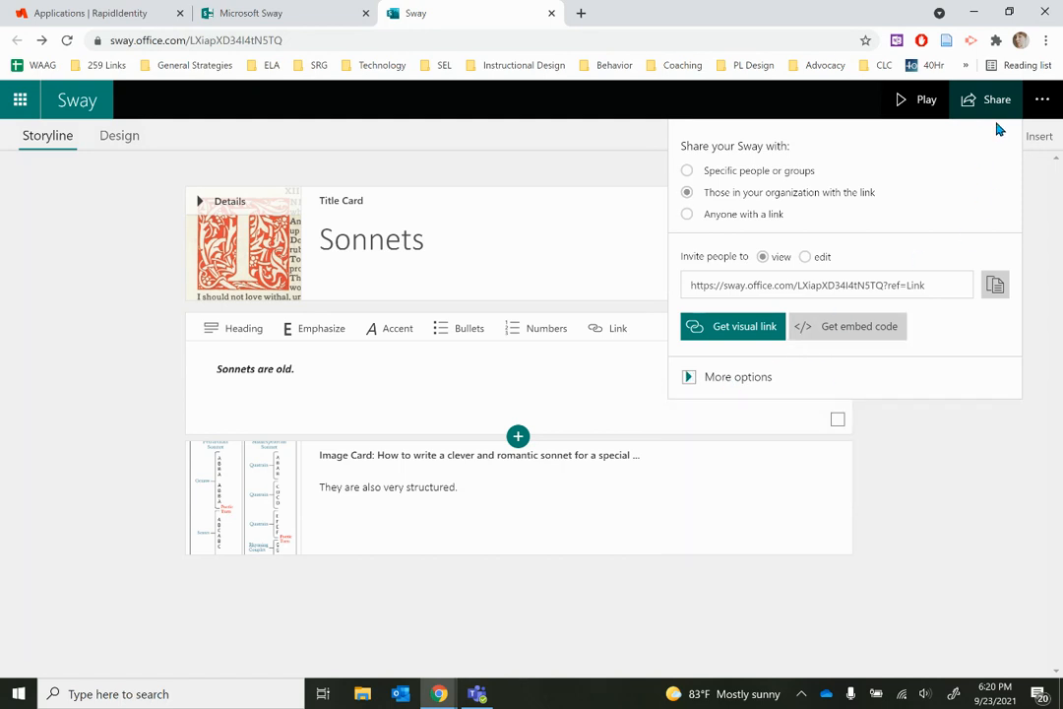
- Close the sharing options and look through the additional Sway commands, such as duplicating, saving as a template, printing and exporting
{"action": "left_click", "coordinate": [1043, 201]}
{"action": "left_click", "coordinate": [1043, 100]}
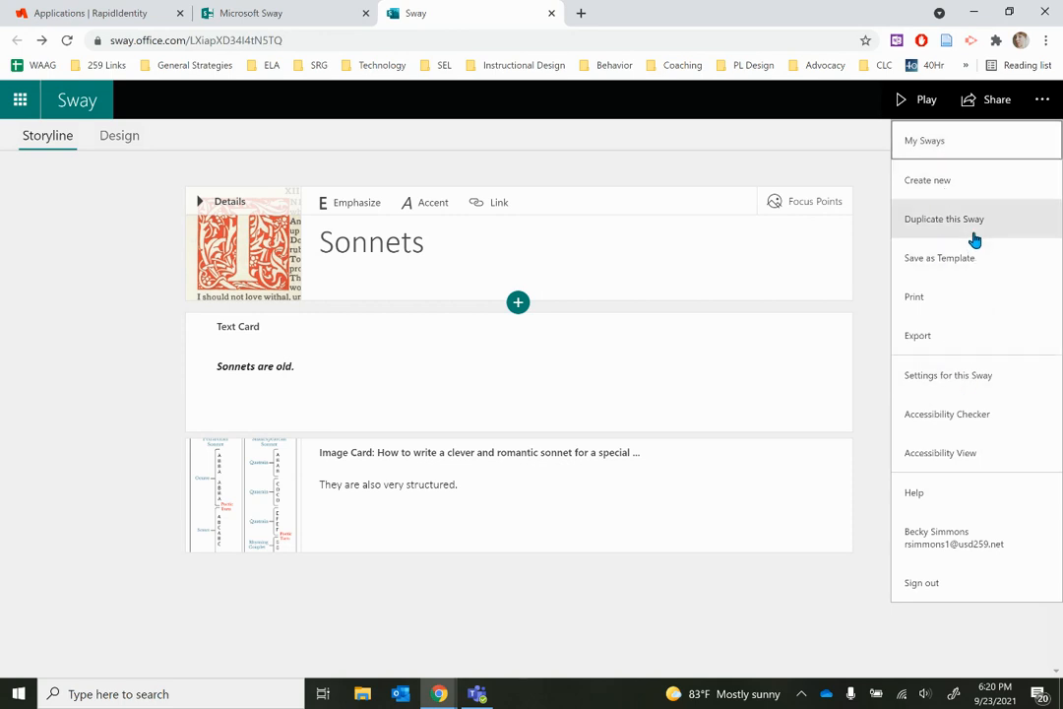
{"action": "left_click", "coordinate": [1042, 100]}
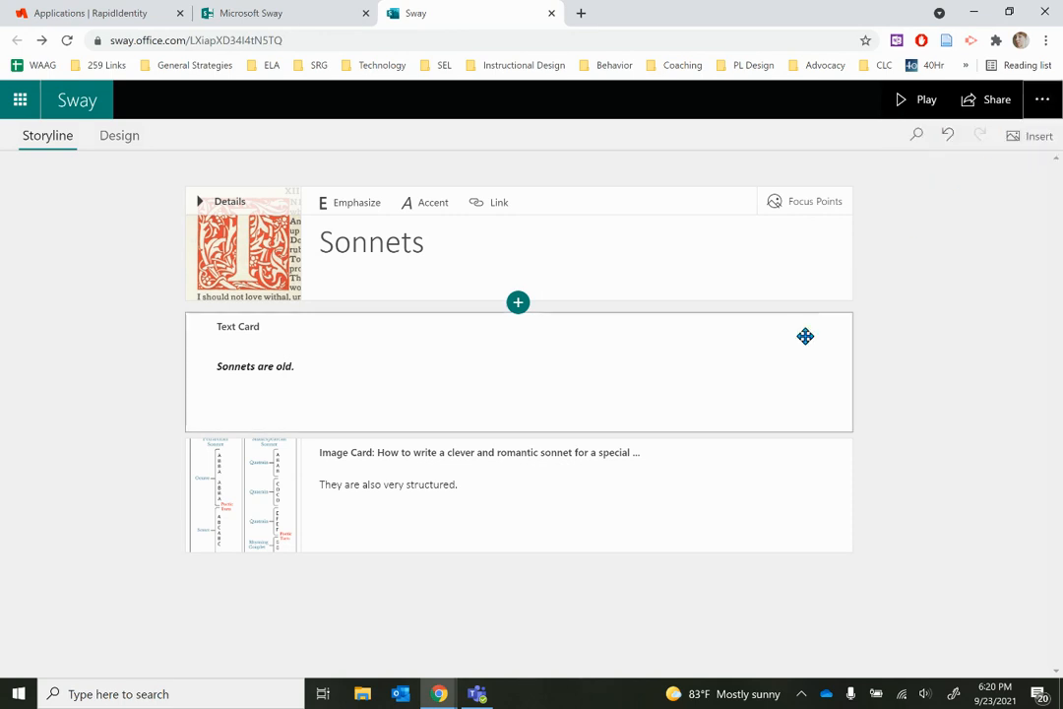
- Return to My Sways, open the Sway "America" by Claude McKay, and look through its storyline cards
{"action": "left_click", "coordinate": [82, 110]}
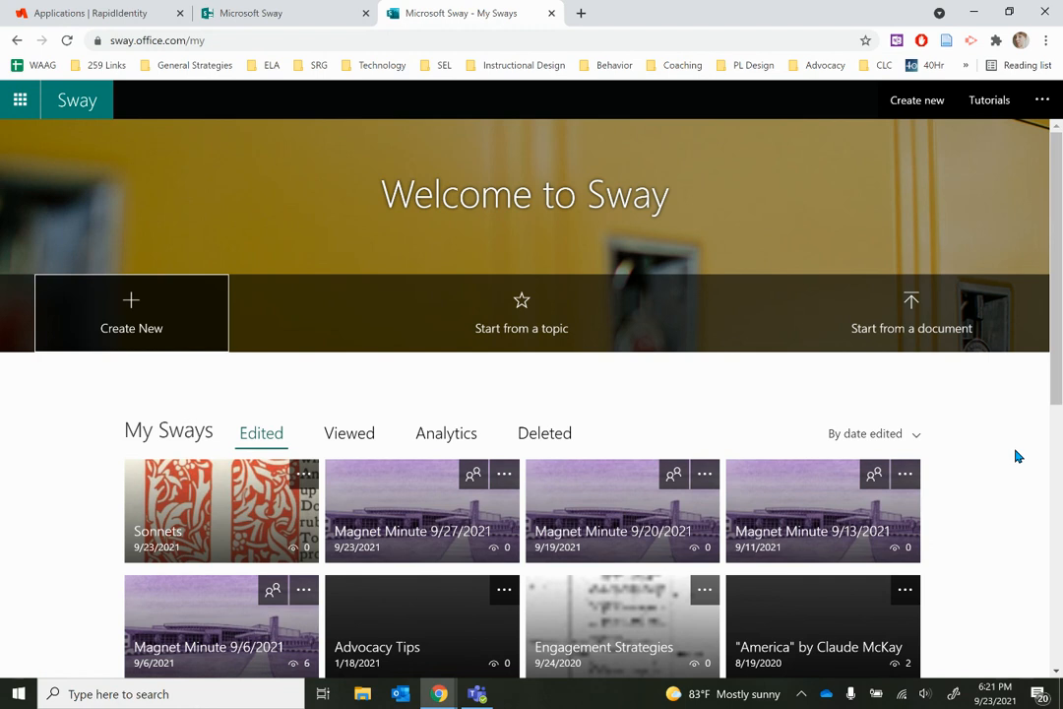
{"action": "scroll", "coordinate": [994, 458], "scroll_direction": "down", "scroll_amount": 1}
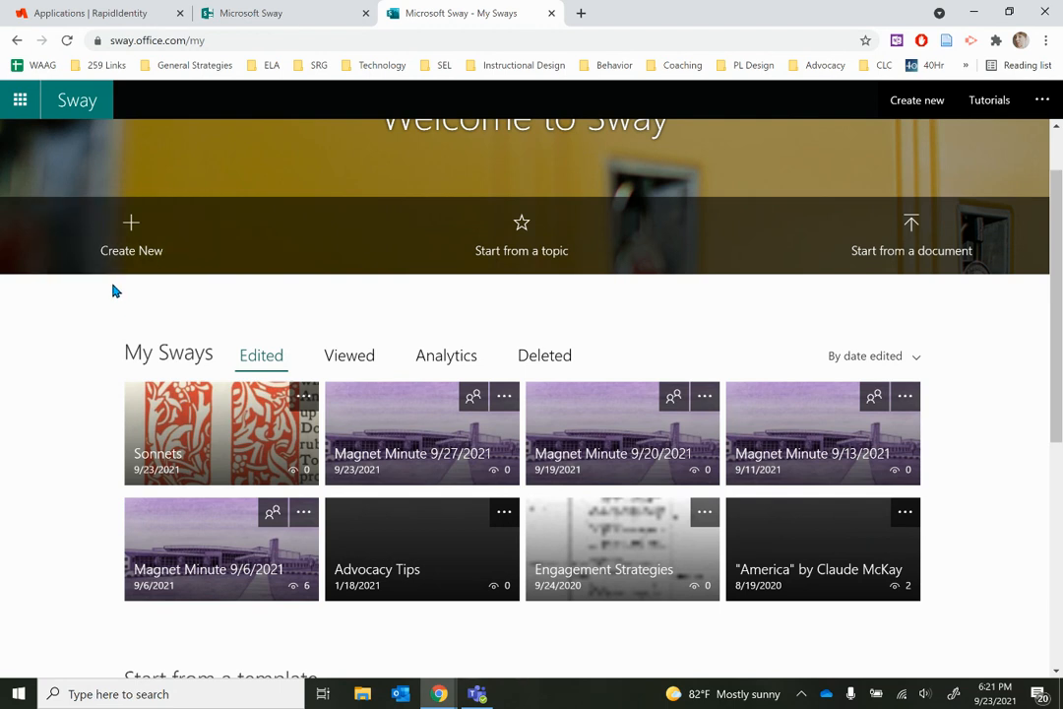
{"action": "left_click", "coordinate": [813, 551]}
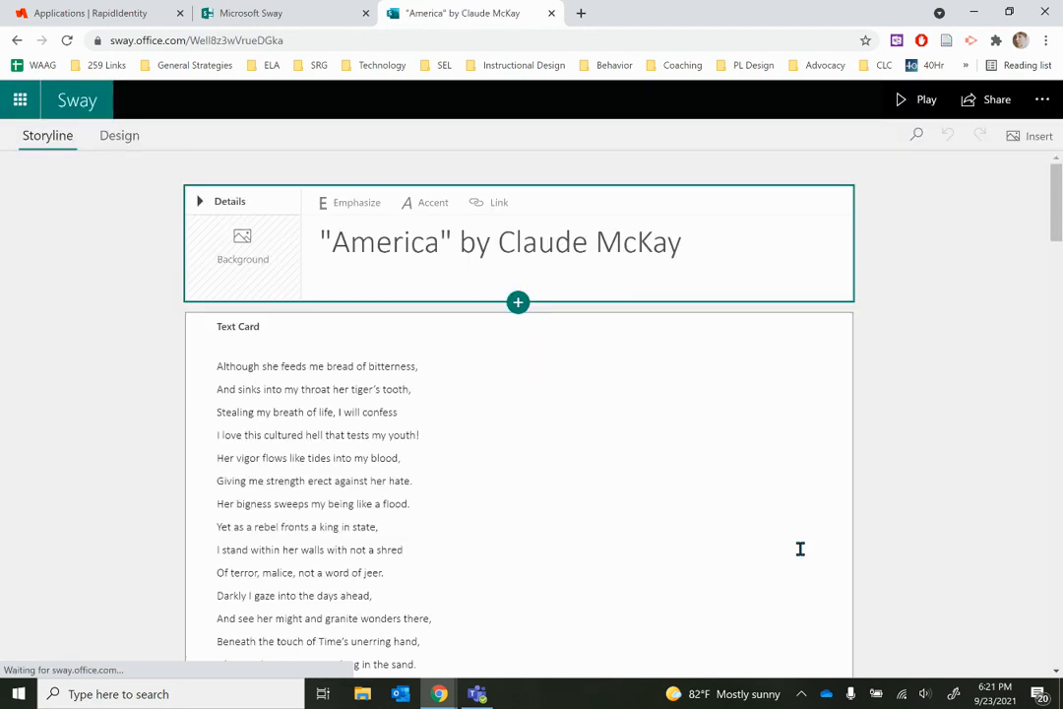
{"action": "scroll", "coordinate": [598, 504], "scroll_direction": "down", "scroll_amount": 6}
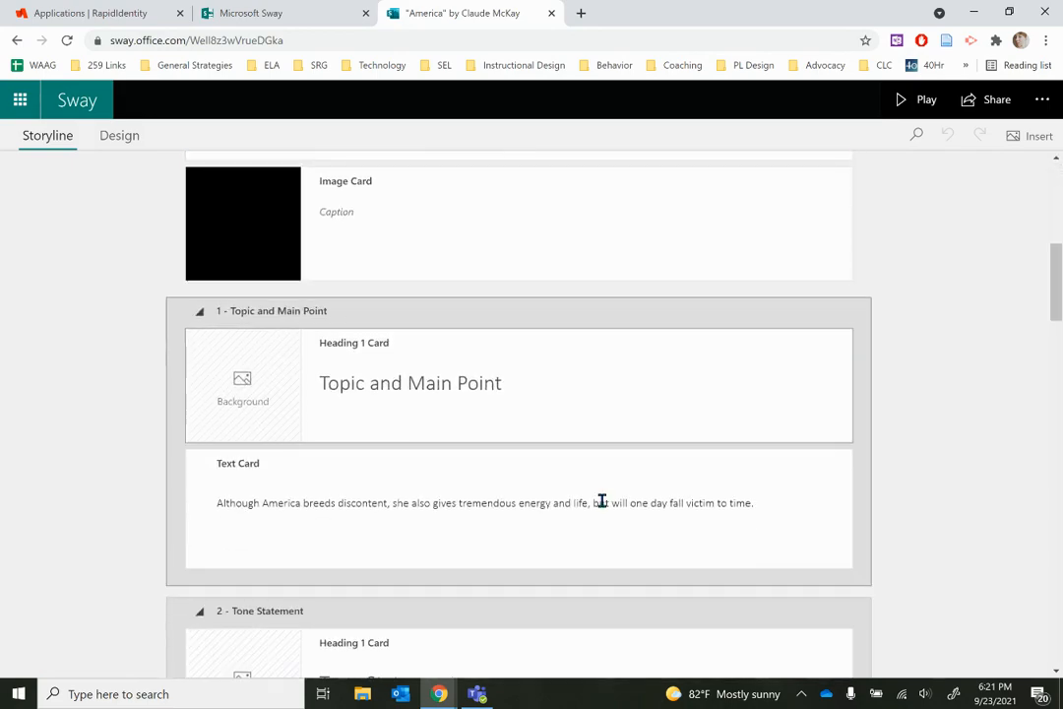
{"action": "scroll", "coordinate": [600, 500], "scroll_direction": "down", "scroll_amount": 15}
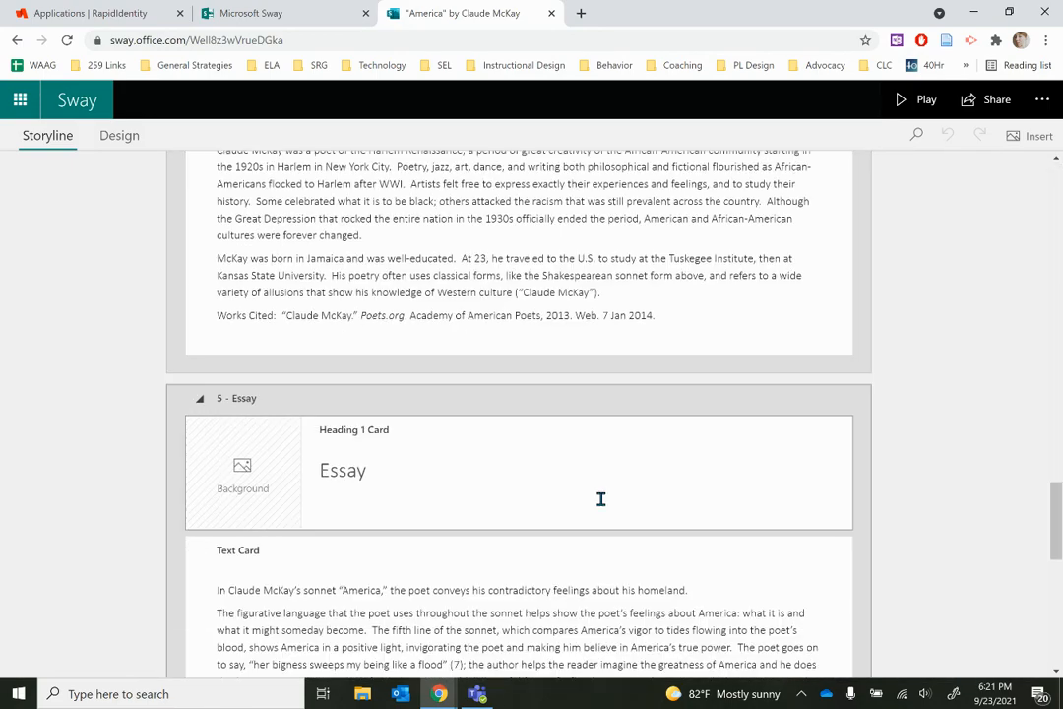
{"action": "scroll", "coordinate": [600, 500], "scroll_direction": "down", "scroll_amount": 10}
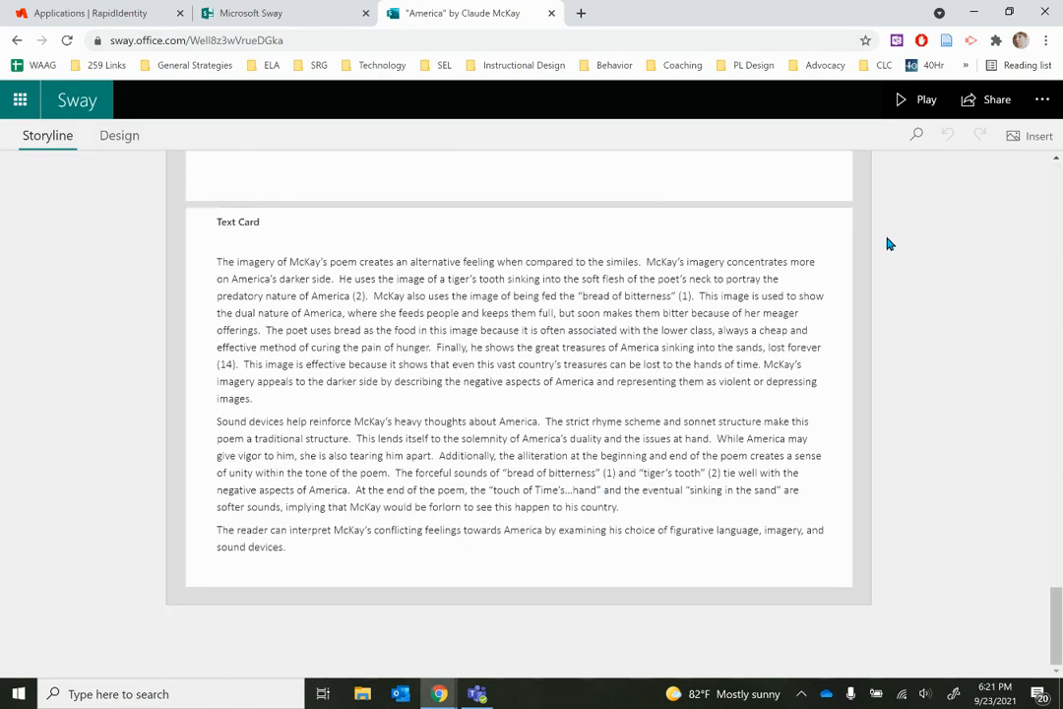
- Play the "America" by Claude McKay Sway, read through its sections from title to essay, and return to editing
{"action": "left_click", "coordinate": [923, 100]}
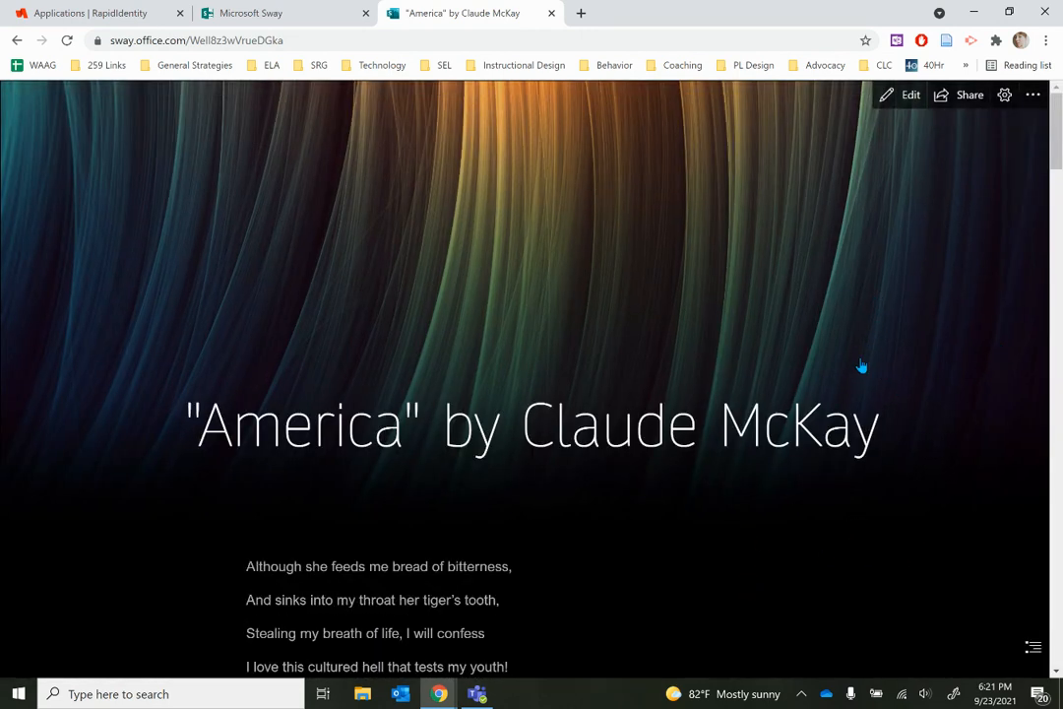
{"action": "scroll", "coordinate": [797, 438], "scroll_direction": "down", "scroll_amount": 1}
{"action": "scroll", "coordinate": [782, 436], "scroll_direction": "down", "scroll_amount": 3}
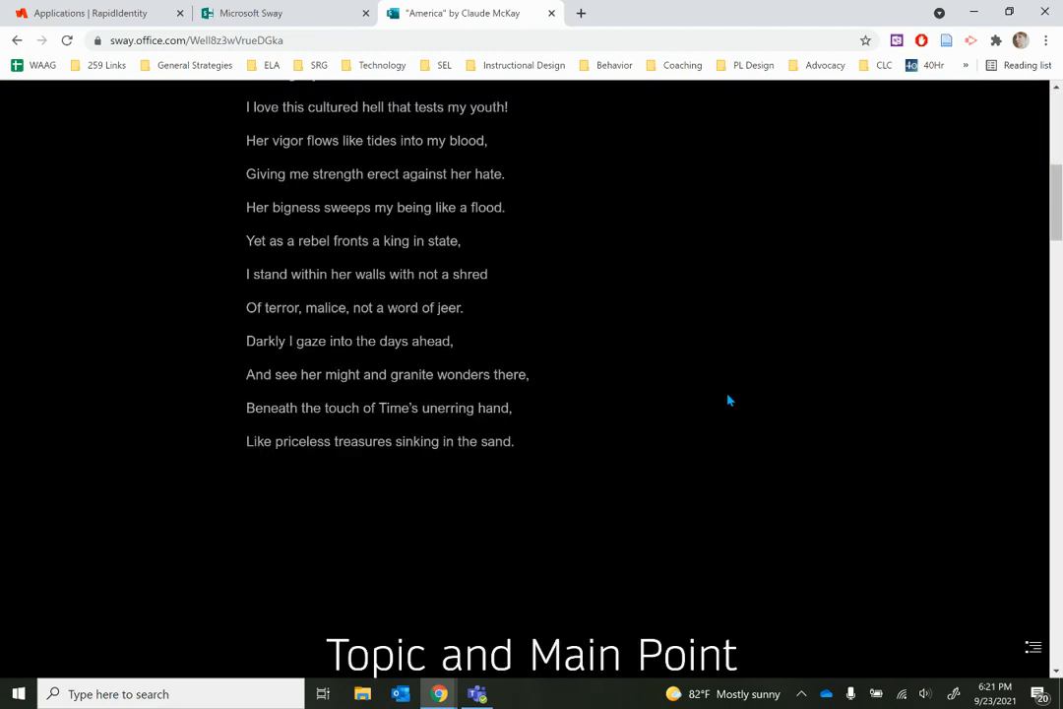
{"action": "scroll", "coordinate": [728, 400], "scroll_direction": "down", "scroll_amount": 4}
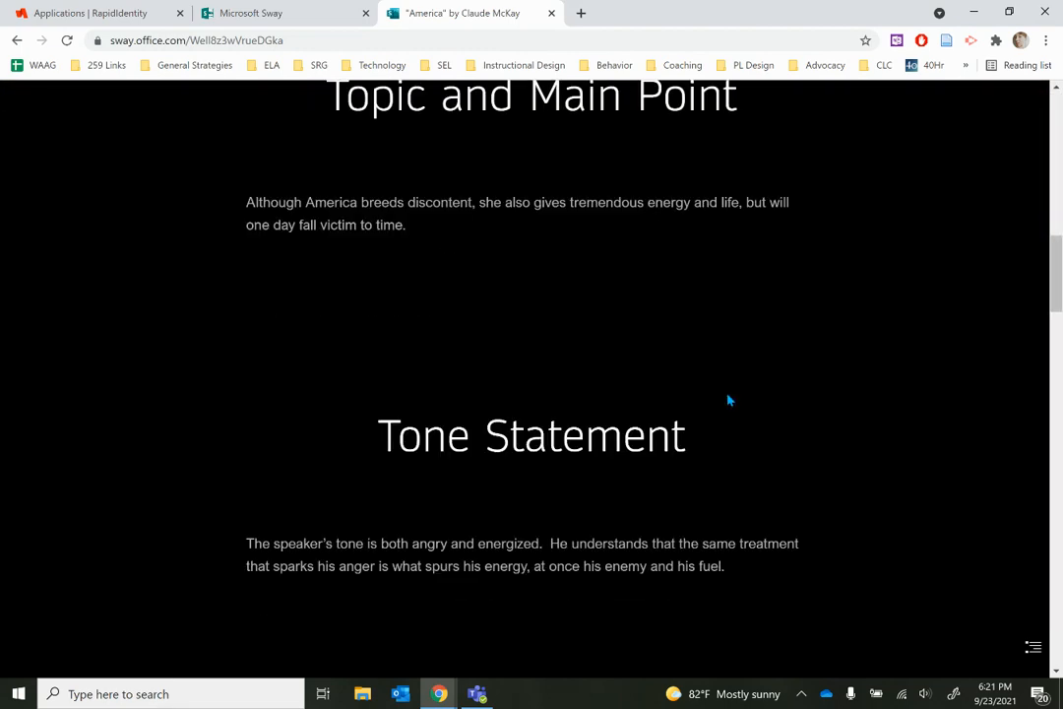
{"action": "scroll", "coordinate": [680, 241], "scroll_direction": "down", "scroll_amount": 2}
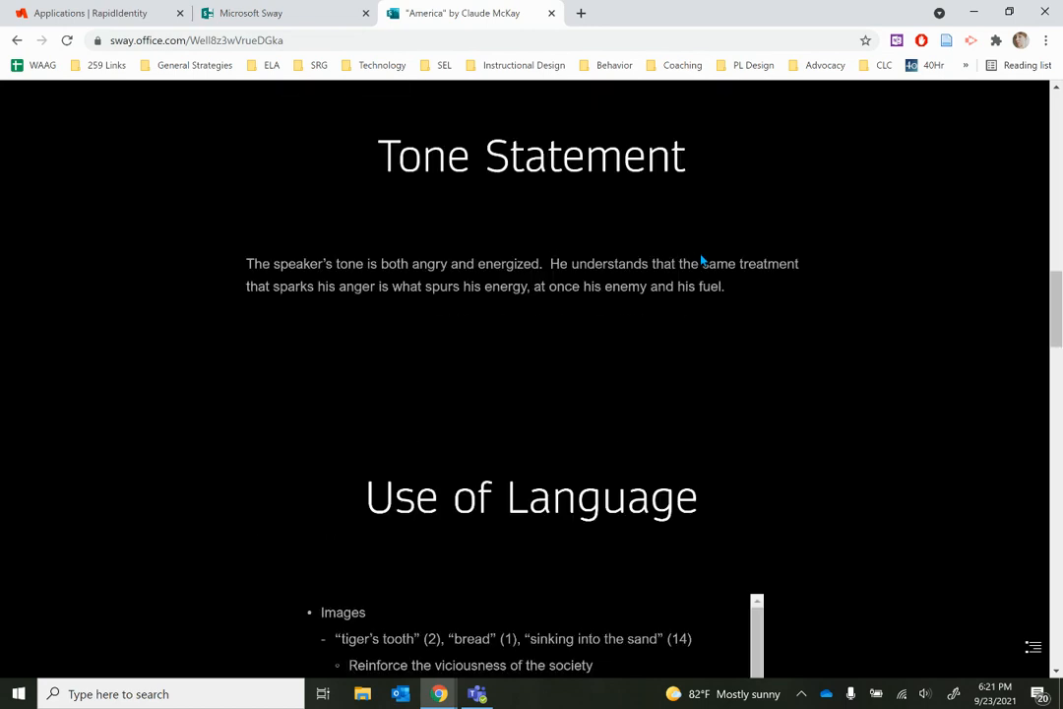
{"action": "scroll", "coordinate": [748, 264], "scroll_direction": "down", "scroll_amount": 3}
{"action": "scroll", "coordinate": [645, 297], "scroll_direction": "down", "scroll_amount": 3}
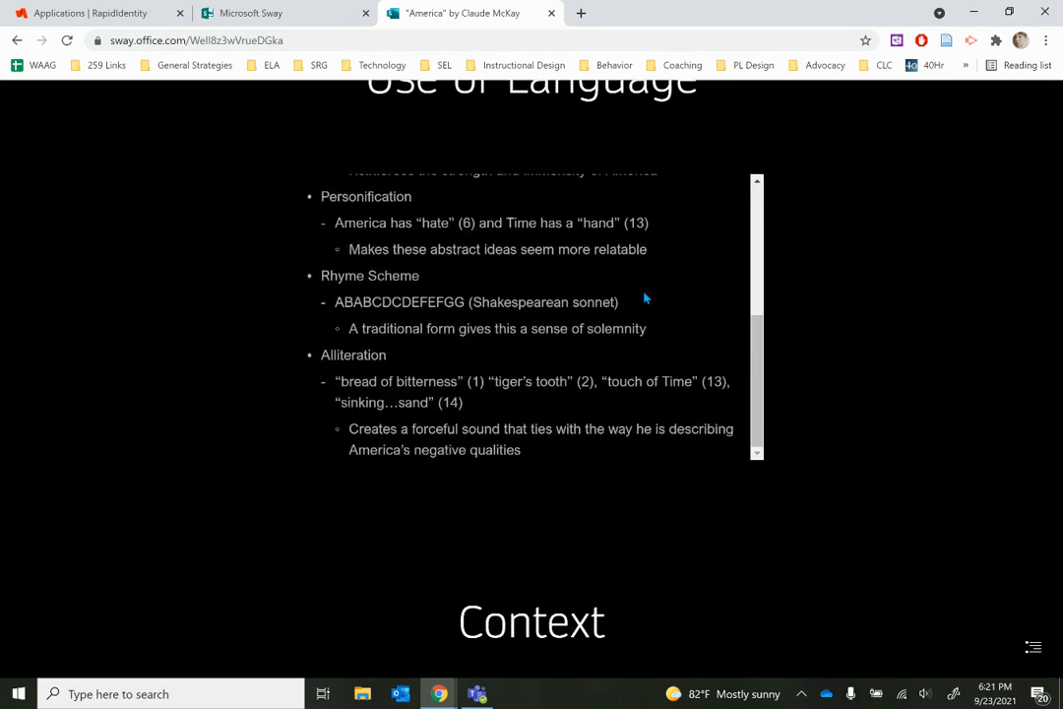
{"action": "scroll", "coordinate": [883, 349], "scroll_direction": "down", "scroll_amount": 5}
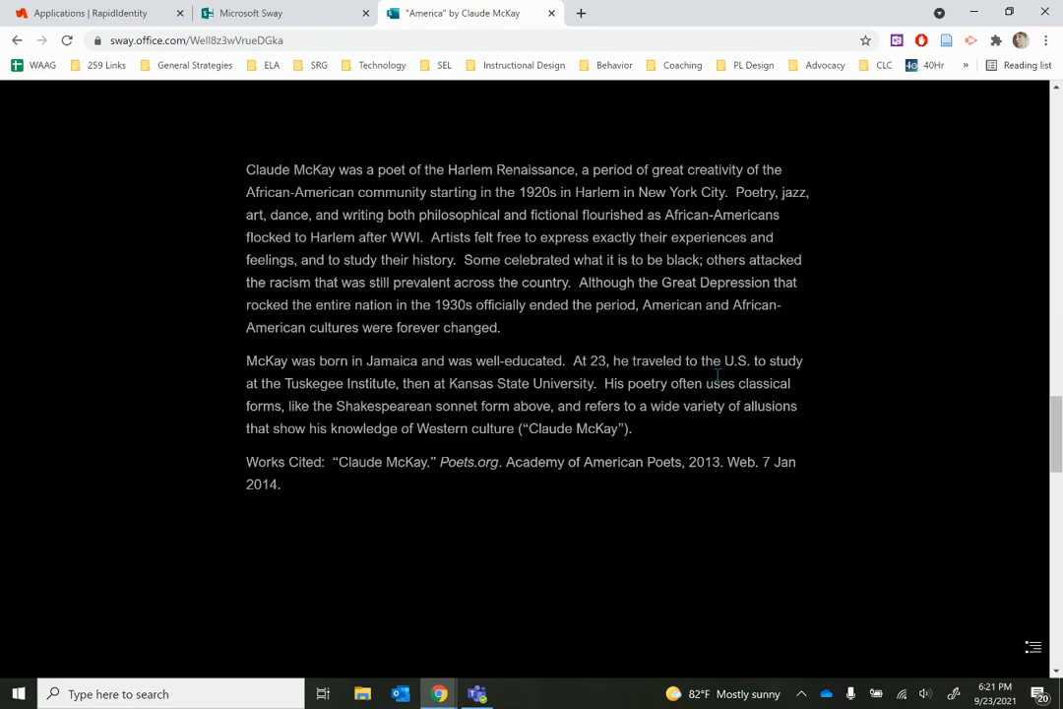
{"action": "scroll", "coordinate": [876, 379], "scroll_direction": "down", "scroll_amount": 10}
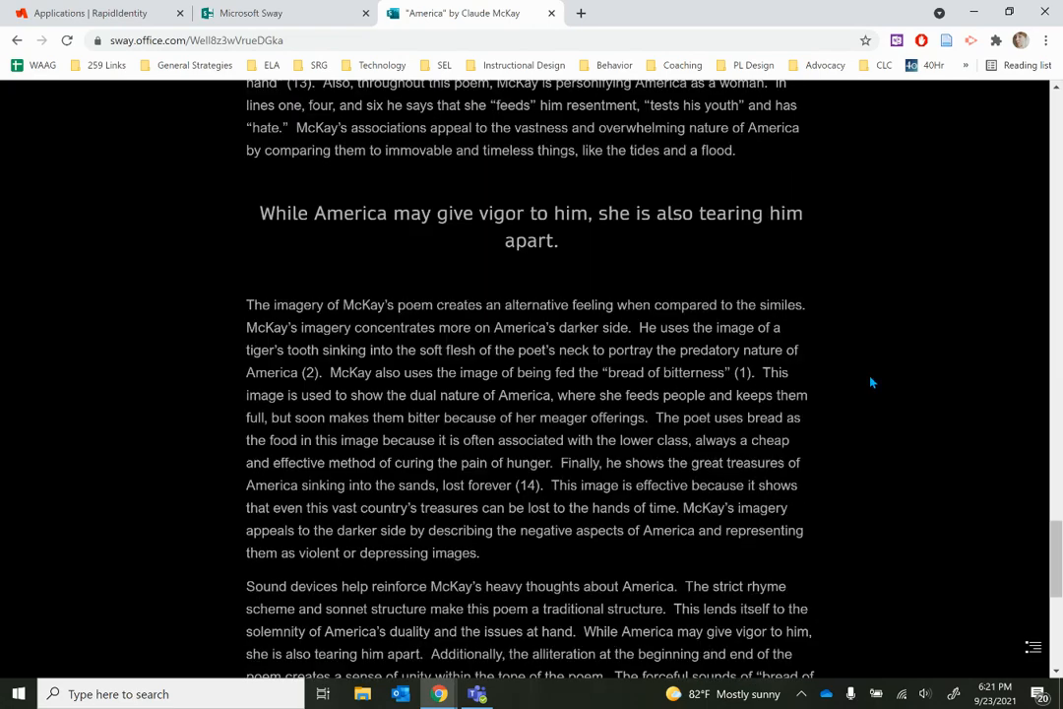
{"action": "scroll", "coordinate": [870, 382], "scroll_direction": "down", "scroll_amount": 4}
{"action": "scroll", "coordinate": [862, 370], "scroll_direction": "up", "scroll_amount": 4}
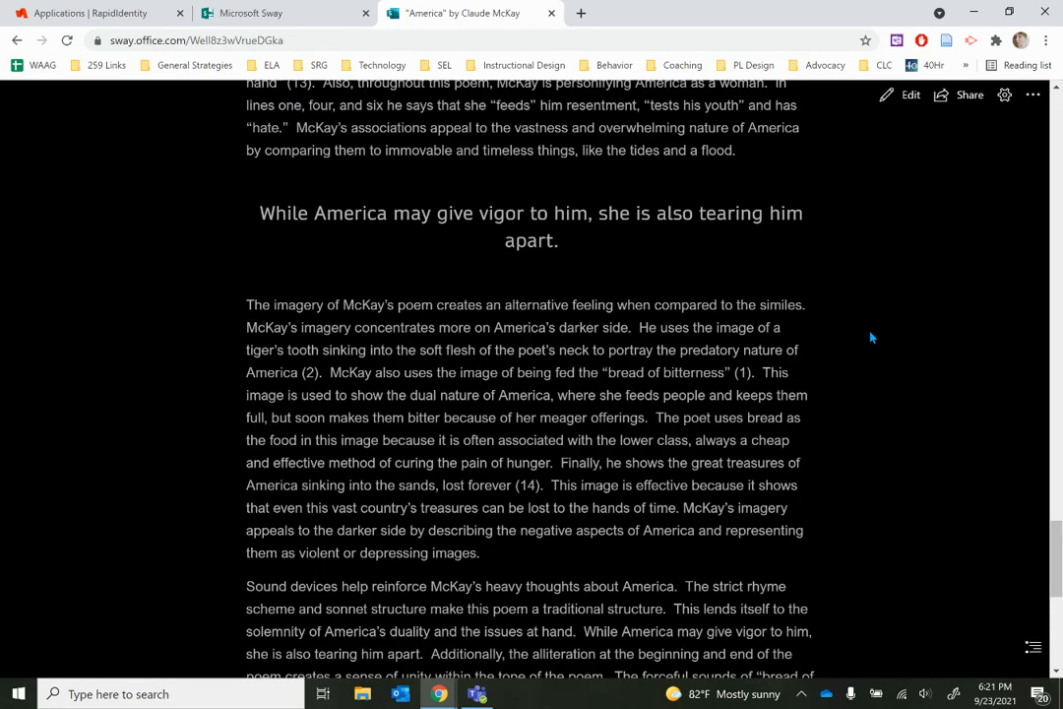
{"action": "scroll", "coordinate": [866, 355], "scroll_direction": "up", "scroll_amount": 2}
{"action": "scroll", "coordinate": [826, 313], "scroll_direction": "up", "scroll_amount": 20}
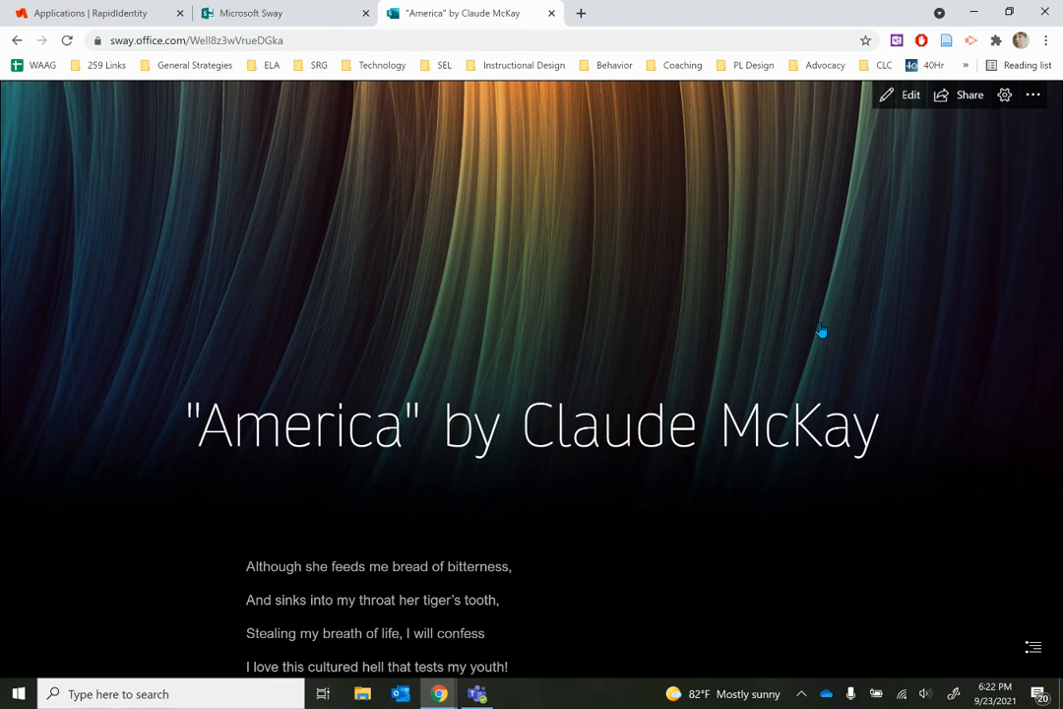
{"action": "left_click", "coordinate": [907, 95]}
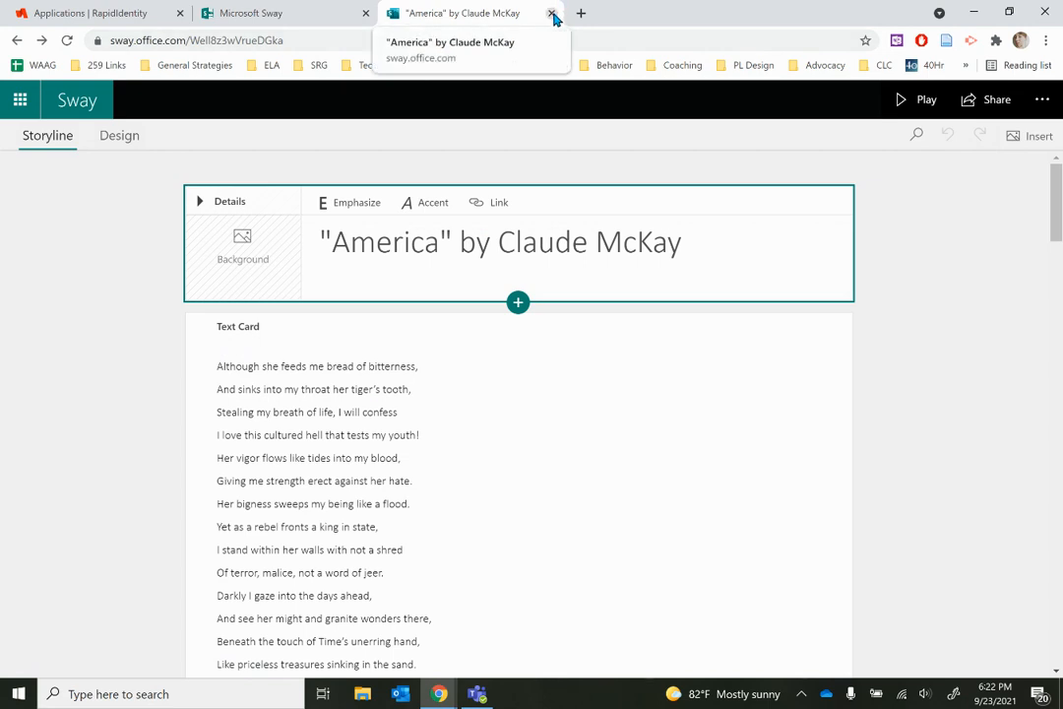